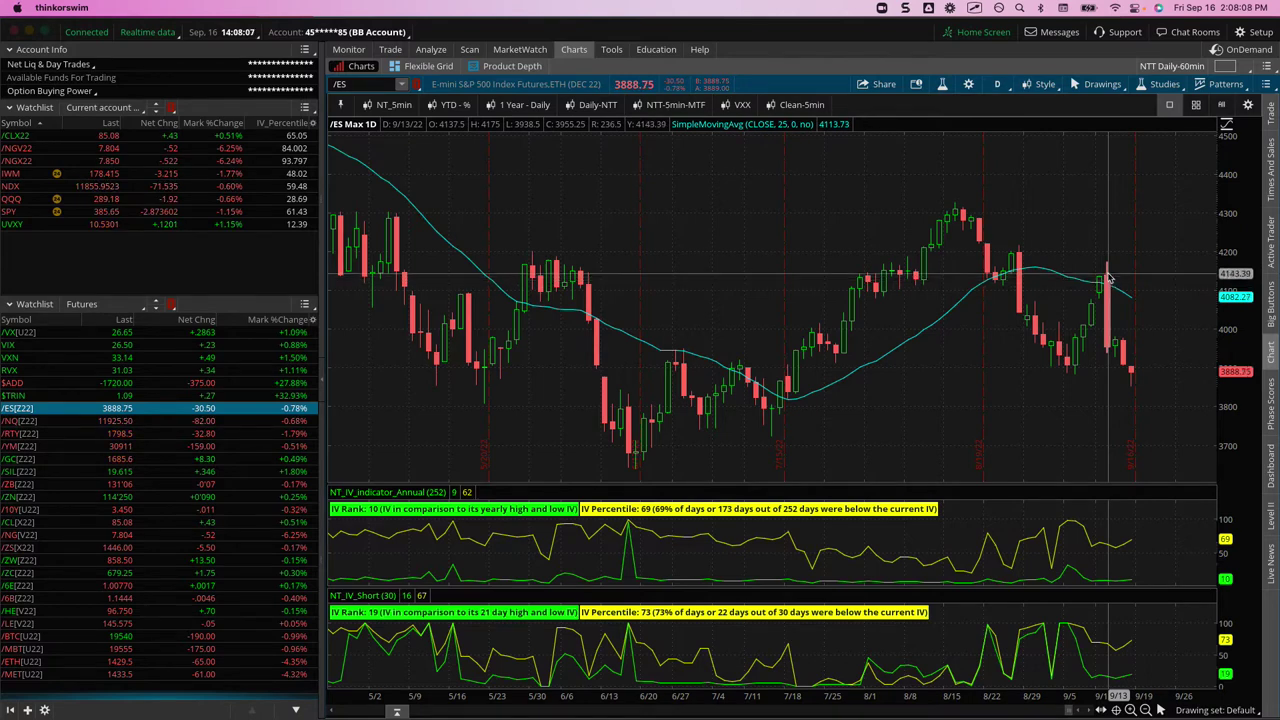
Step: Mark the 9/13 candle on the /ES chart, then chart /GC gold futures (DEC 22)
mouse_move(1108, 284)
left_mouse_down()
mouse_move(1112, 343)
mouse_move(1135, 381)
left_mouse_up()
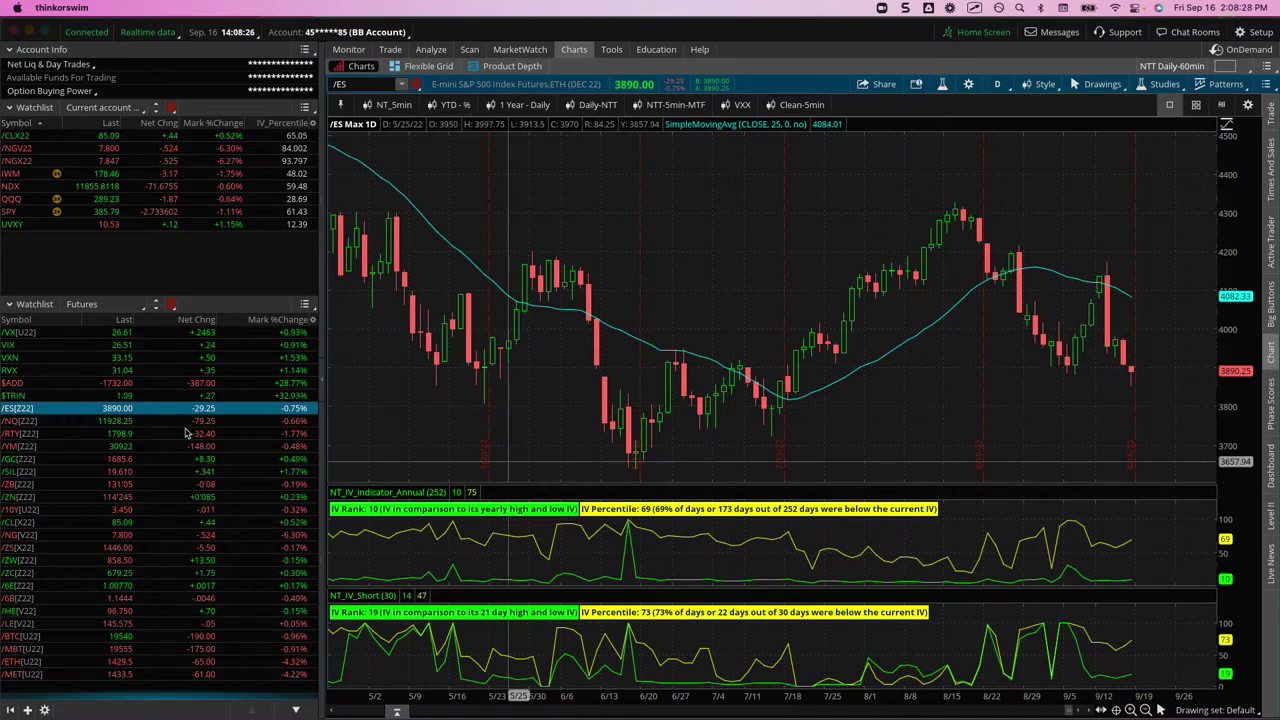
left_click(213, 461)
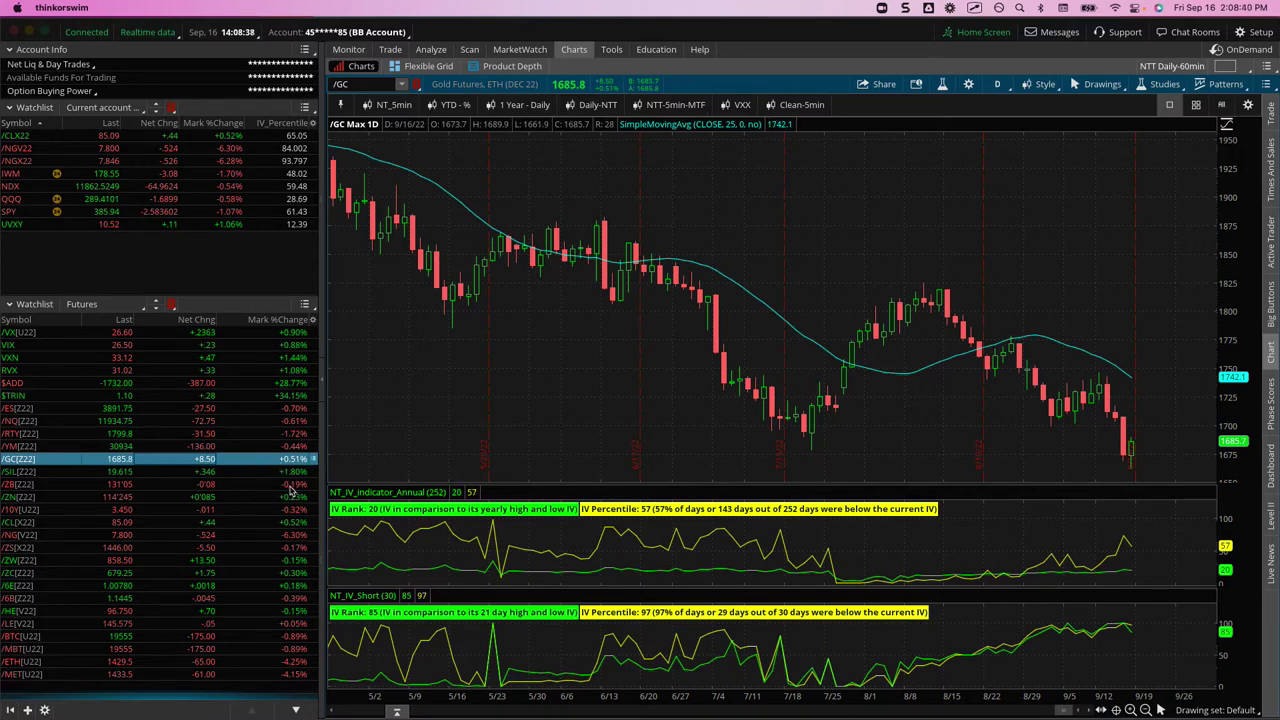
Step: Chart /ZB, /CL, /NG, /ZS and /6E in turn, ending on /ETH Ether futures (SEP 22)
left_click(290, 485)
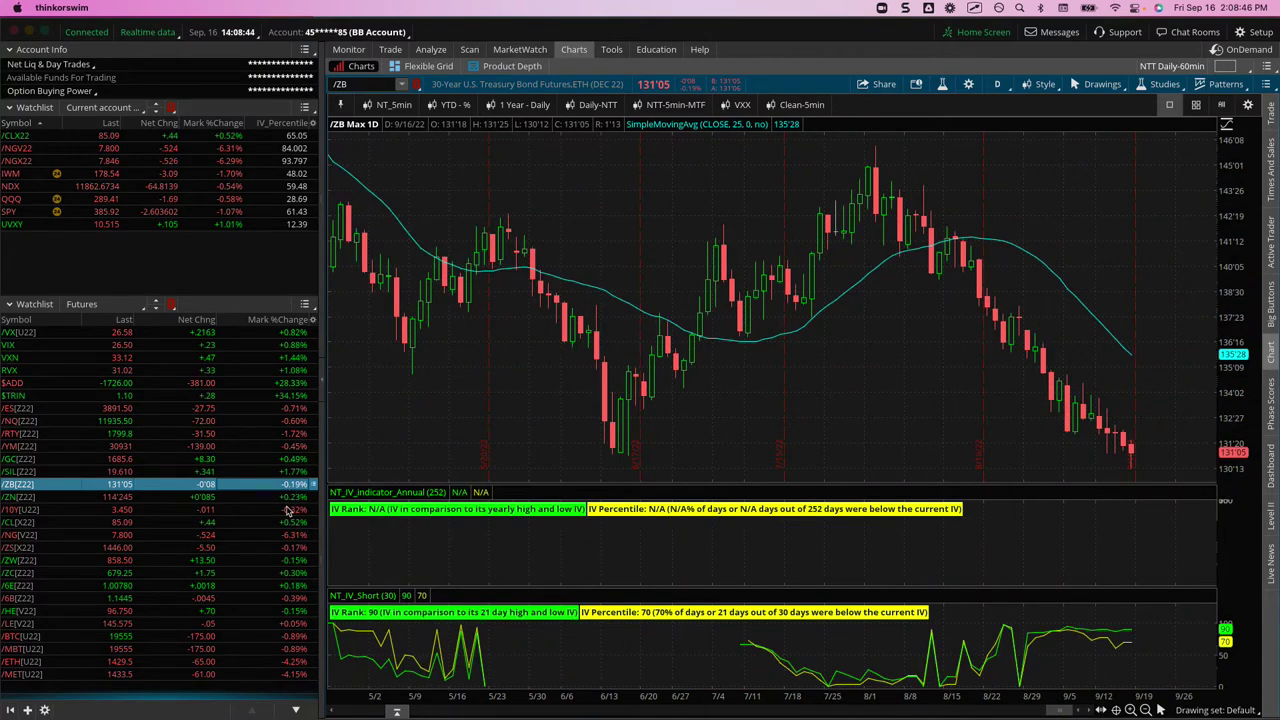
left_click(289, 523)
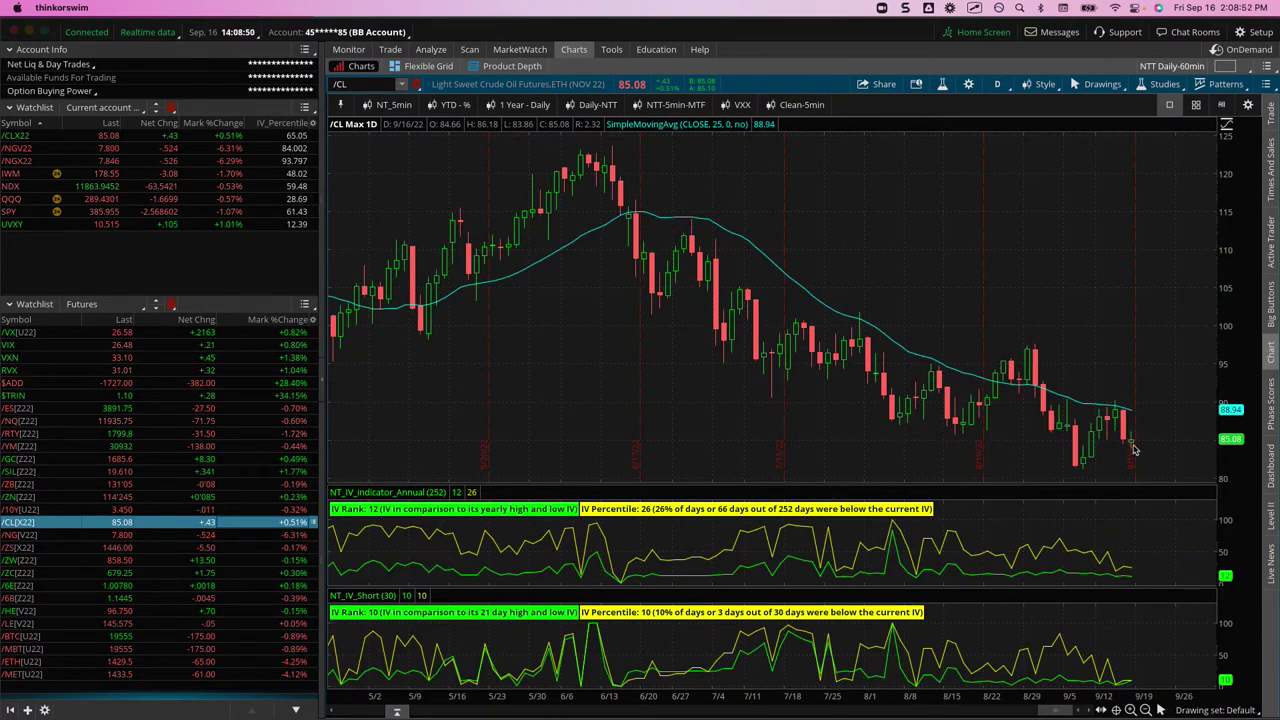
left_click(288, 537)
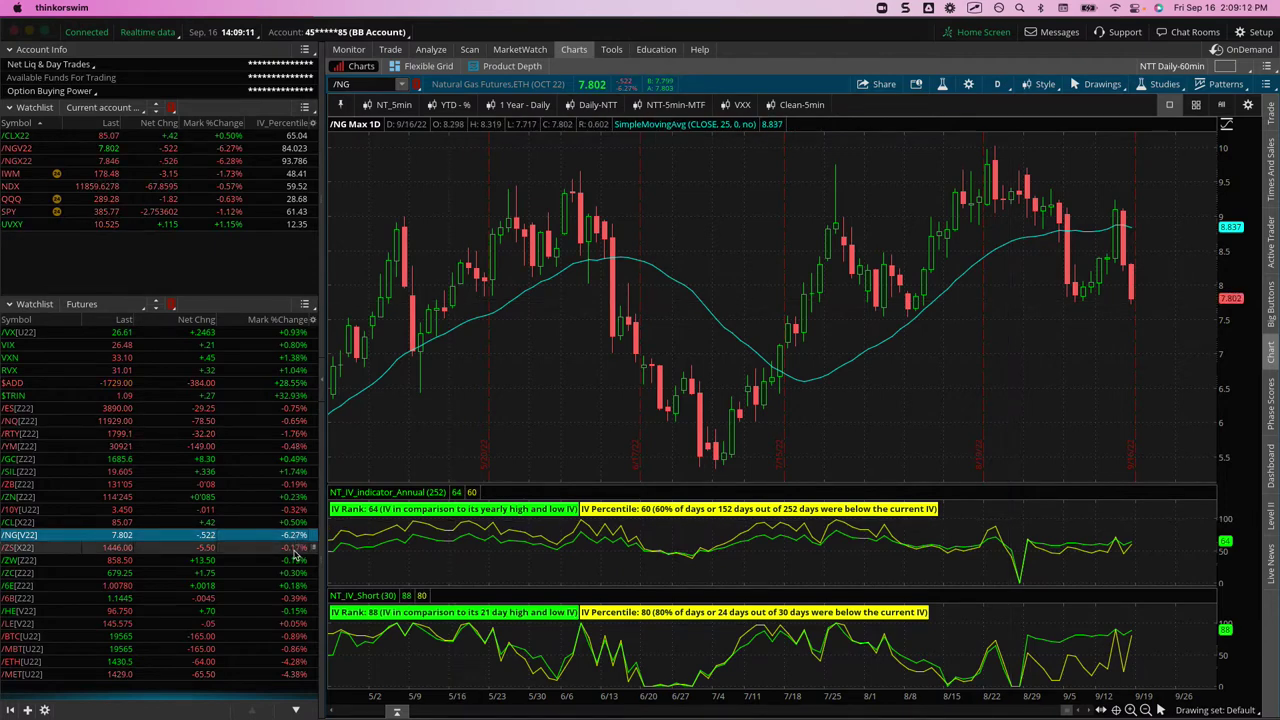
left_click(288, 550)
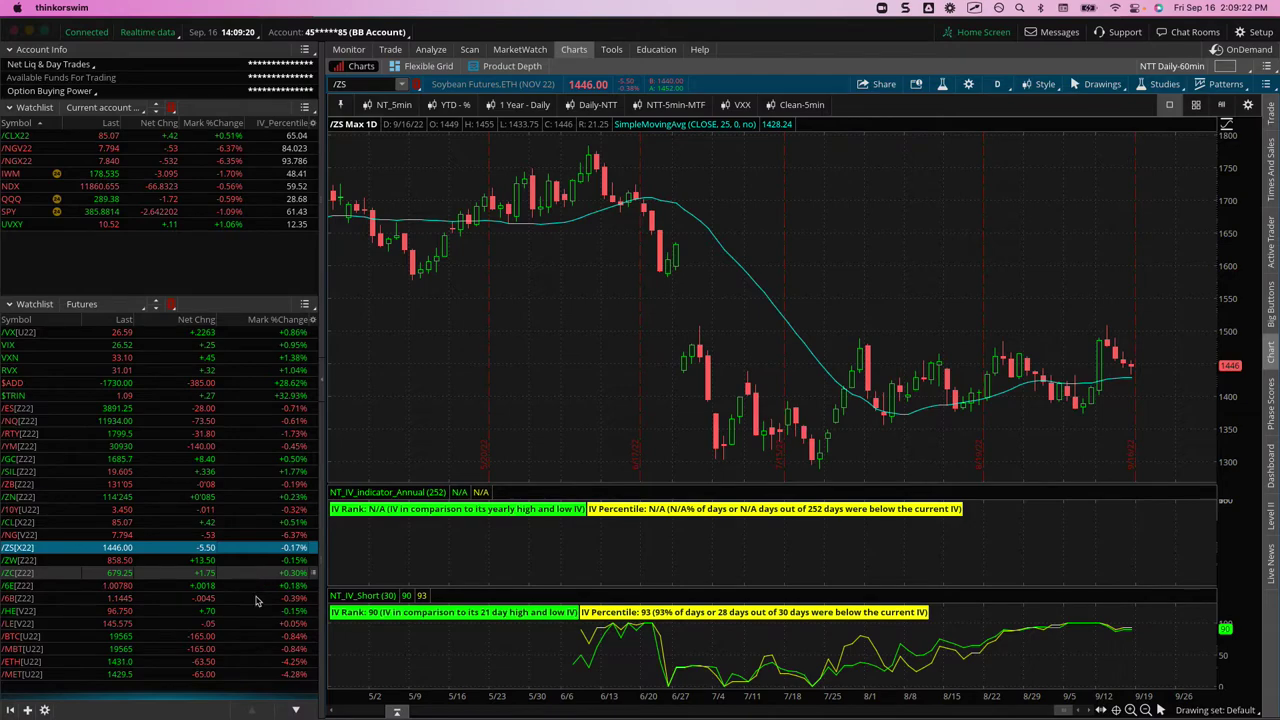
left_click(275, 587)
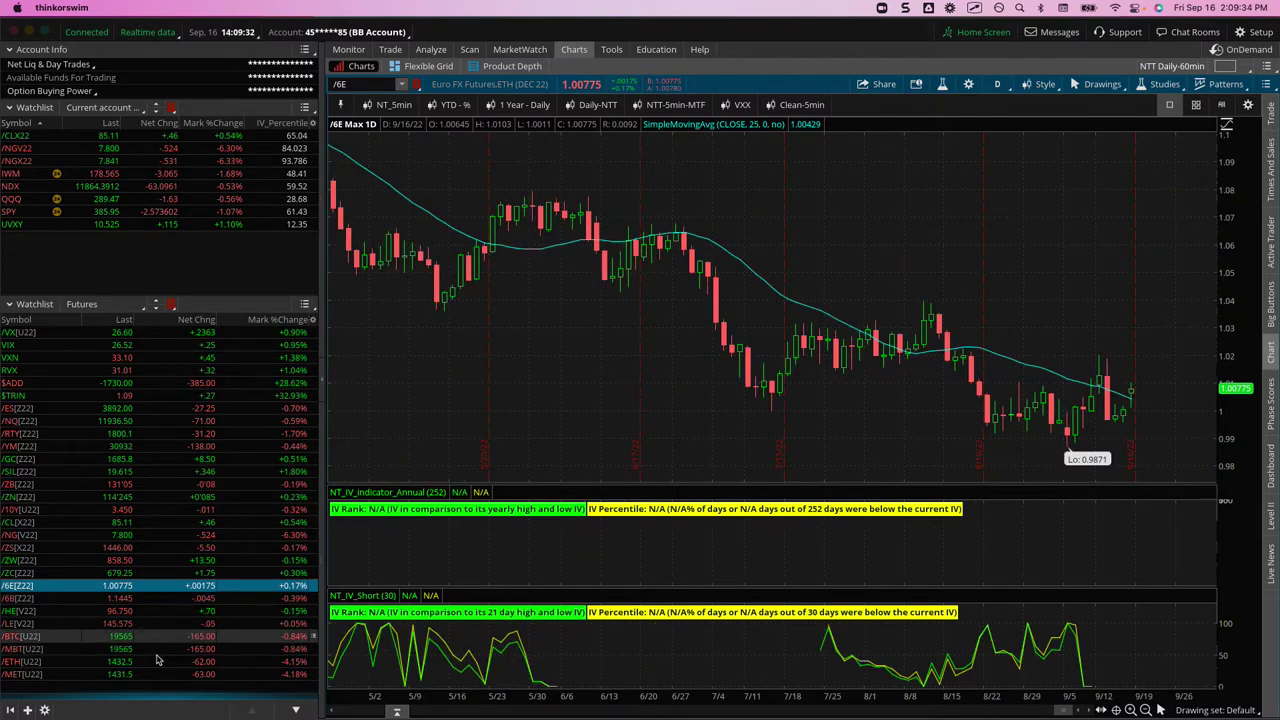
left_click(256, 666)
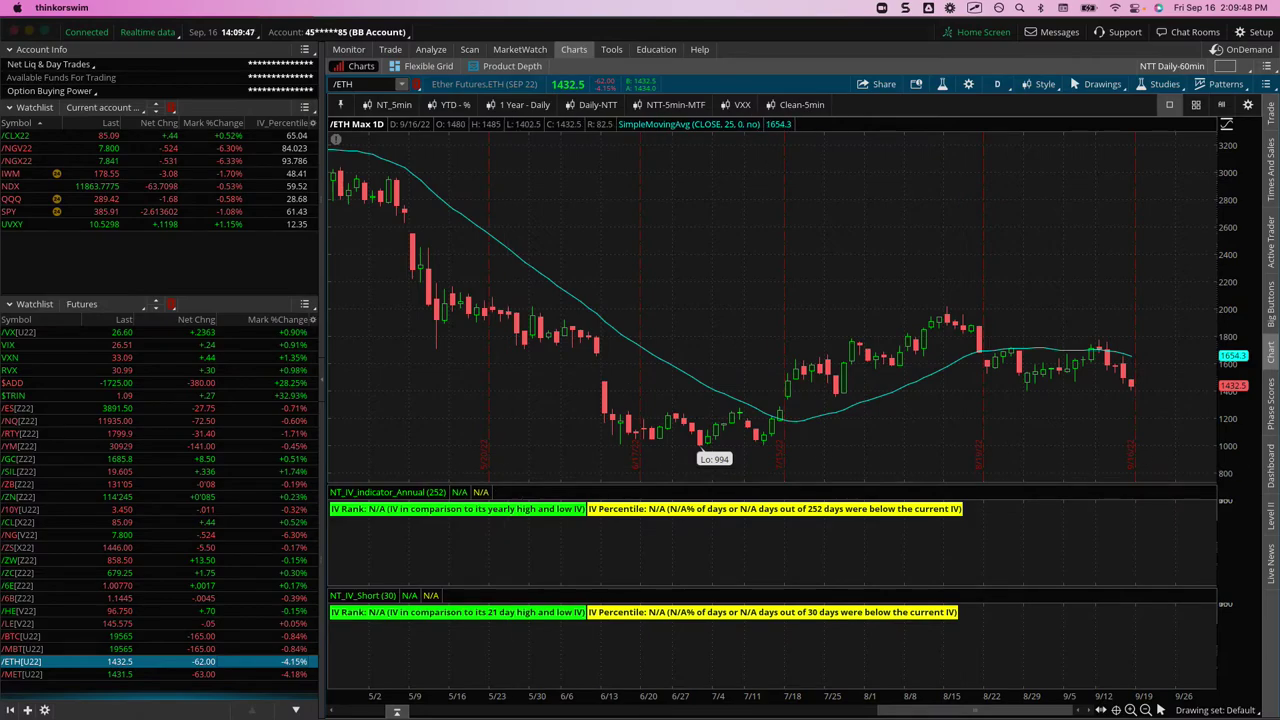
Step: Switch to Discord's #calendar-trades and highlight the 8.72% booked profit
key("super+Tab")
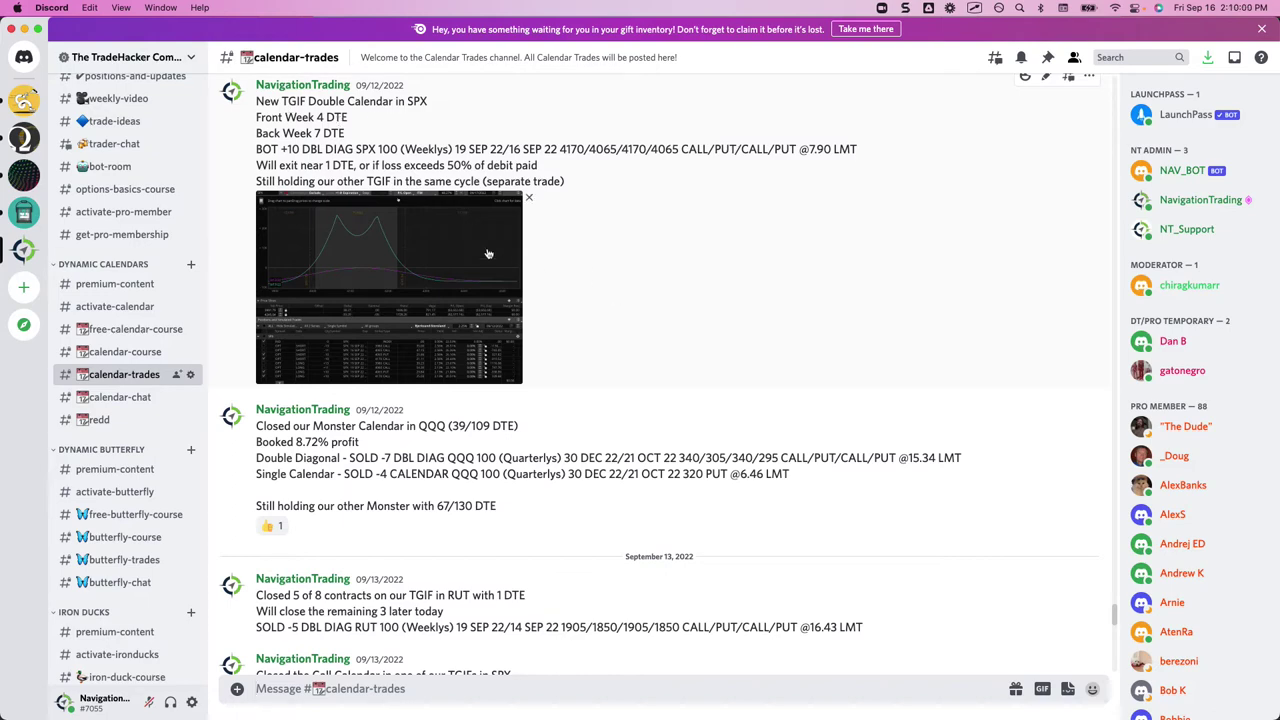
scroll(609, 274, "down", 2)
scroll(609, 274, "down", 2)
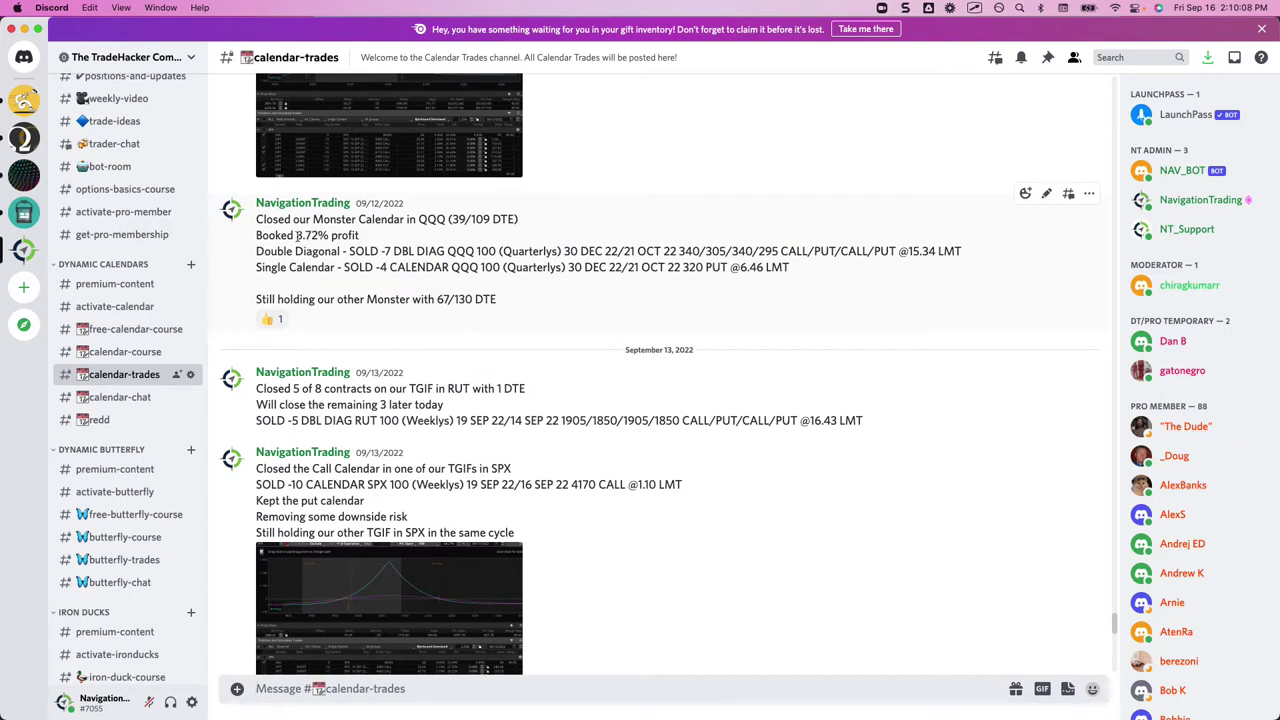
left_click_drag(297, 235, 330, 236)
Step: Scroll down to the NDX double calendar alerts and highlight the 34.94% booked profit
scroll(591, 295, "down", 2)
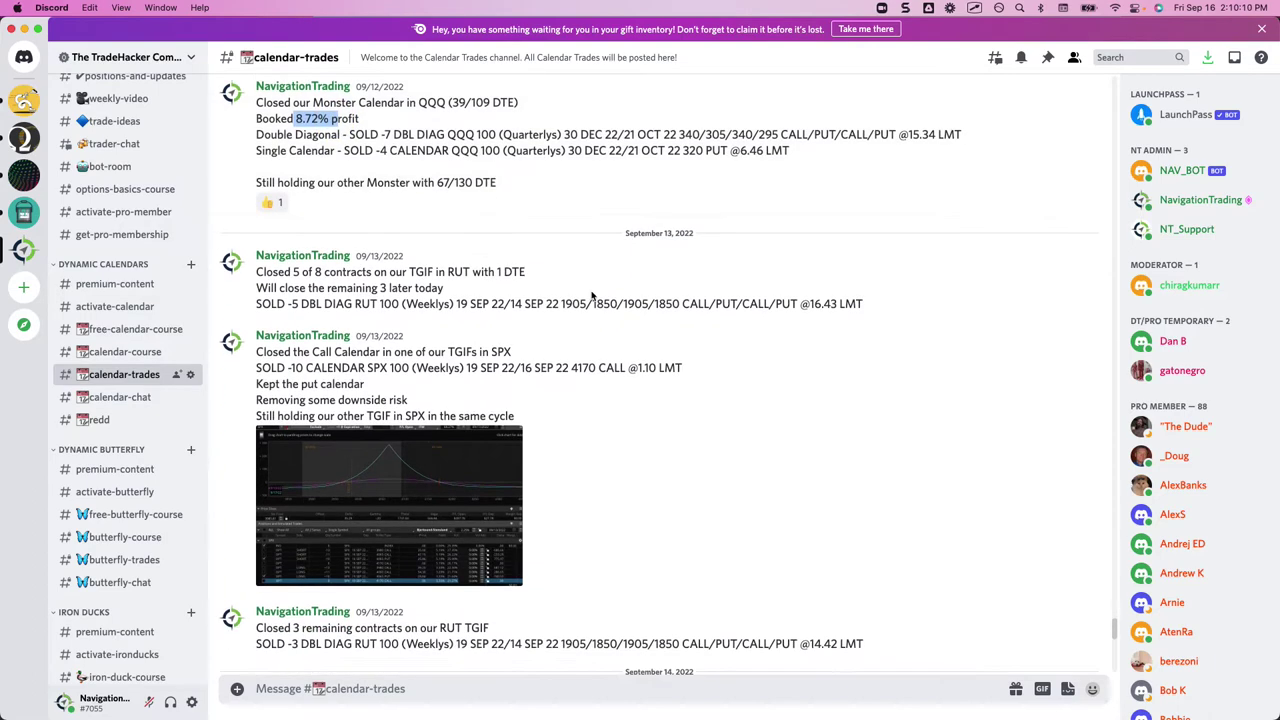
scroll(591, 295, "down", 1)
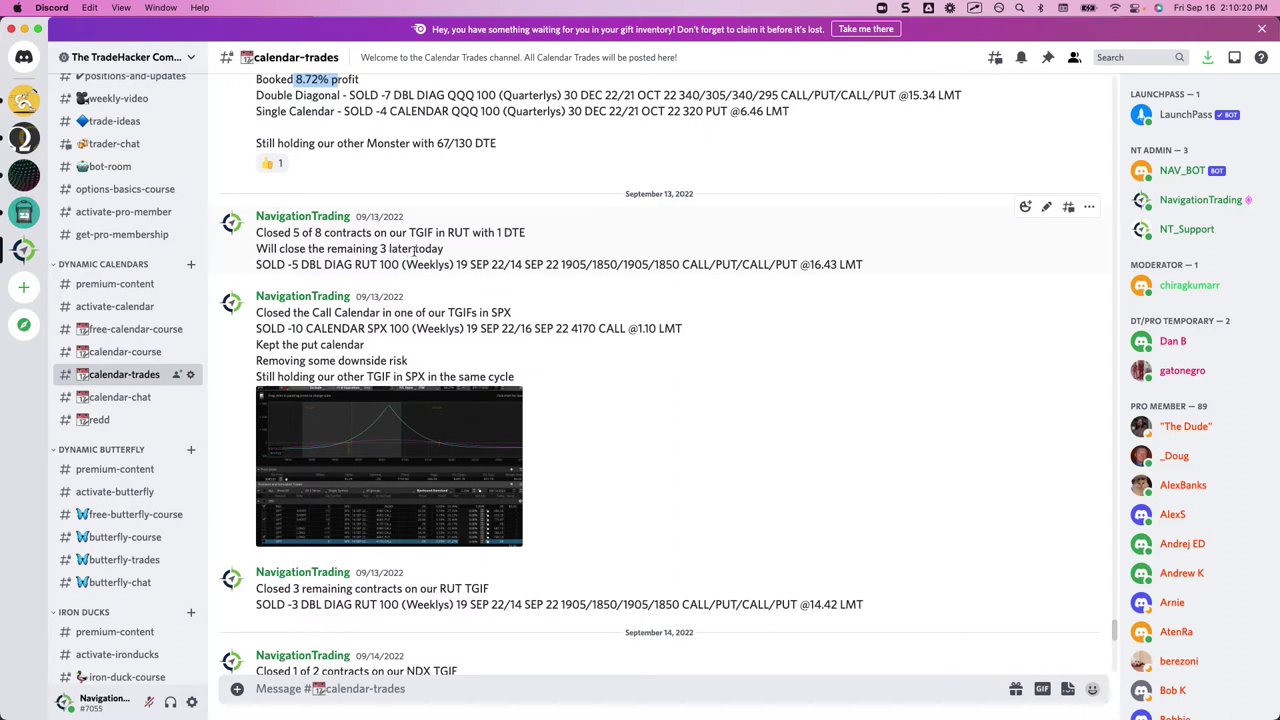
scroll(435, 252, "down", 2)
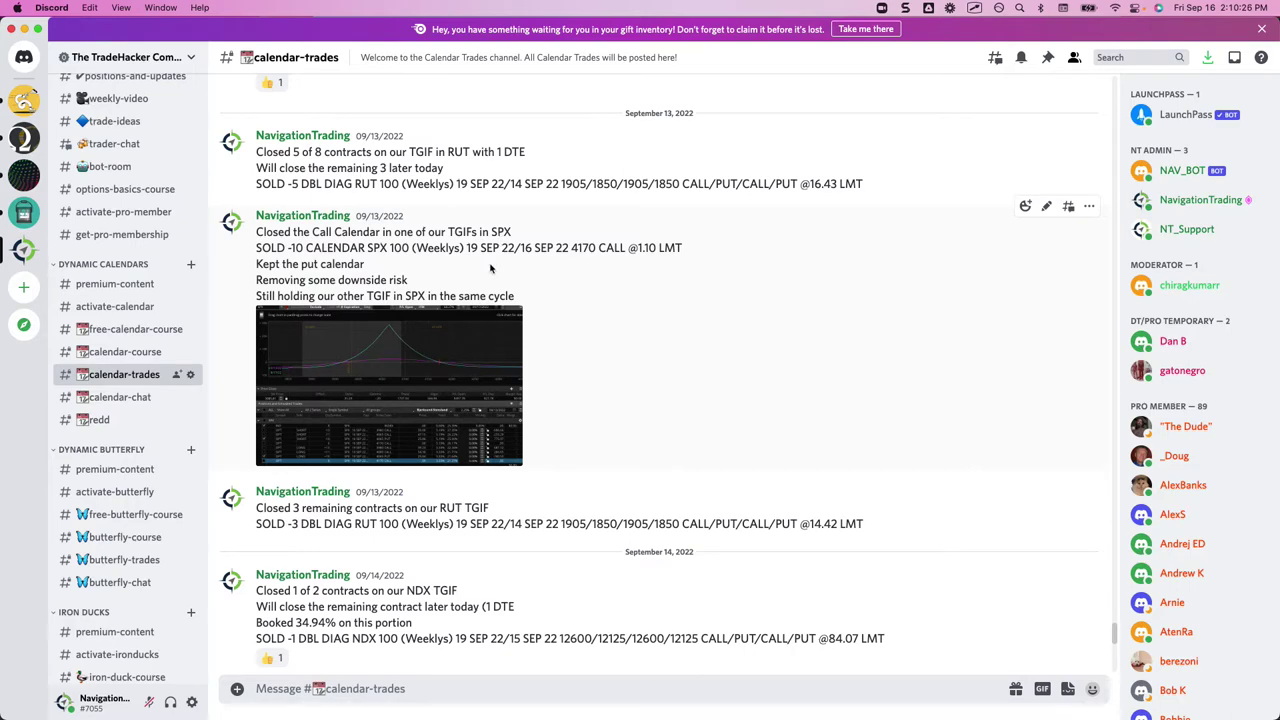
scroll(490, 268, "down", 5)
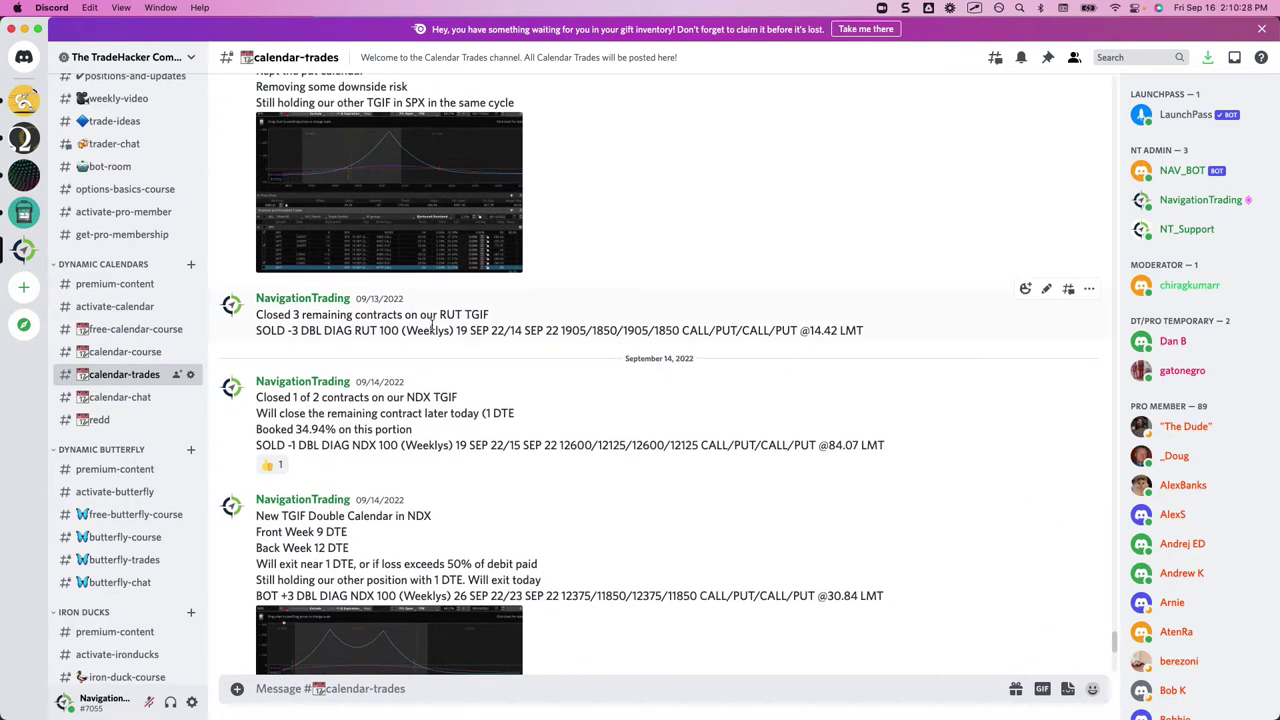
scroll(517, 336, "down", 1)
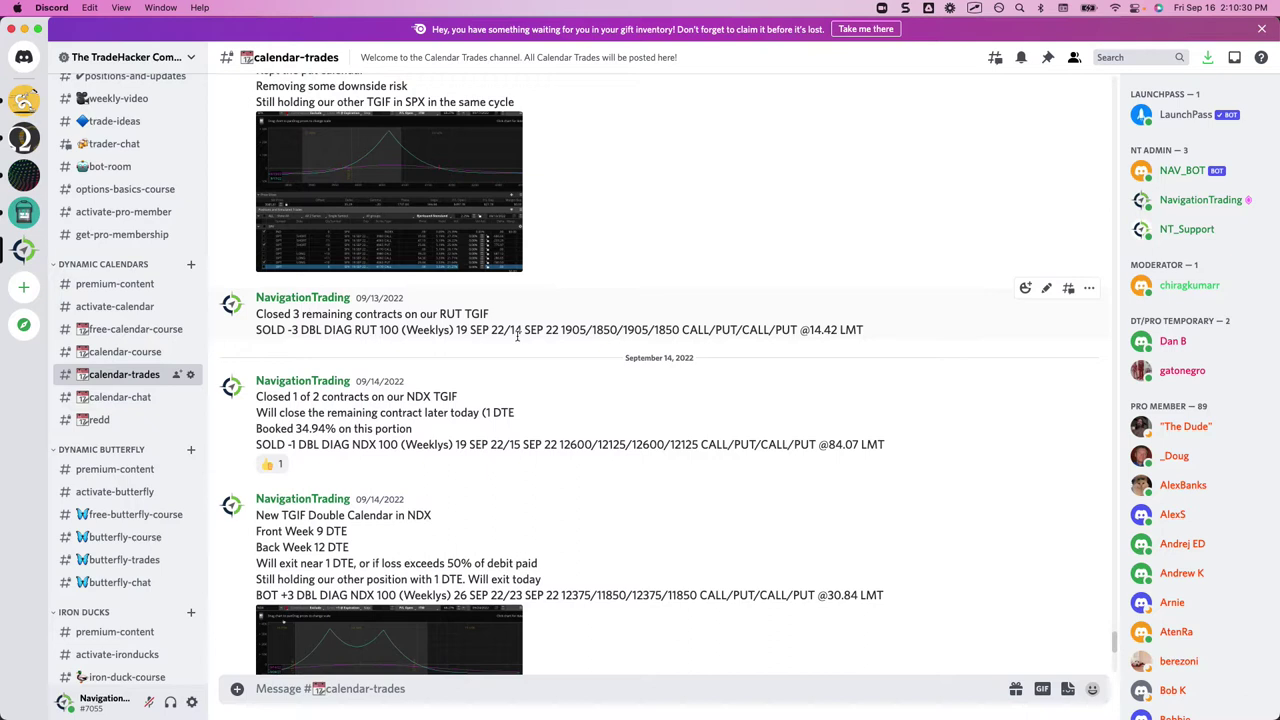
scroll(517, 336, "down", 2)
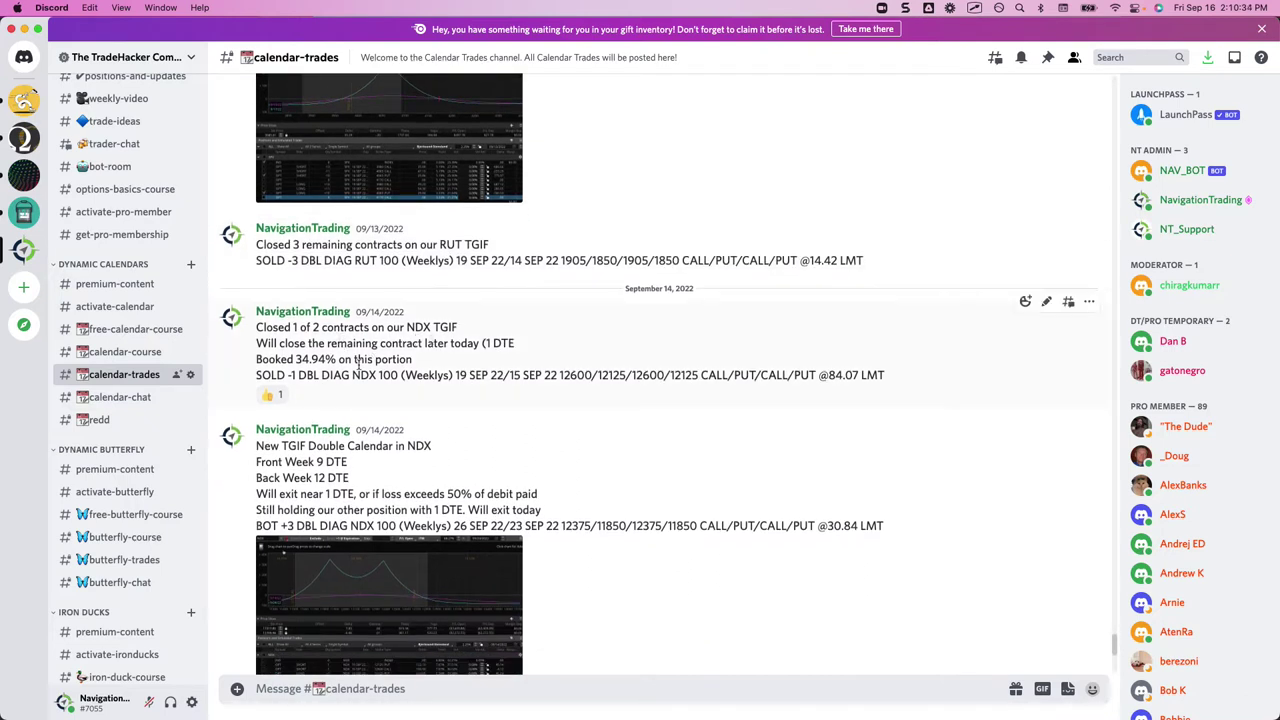
left_click_drag(295, 360, 337, 360)
scroll(530, 375, "down", 2)
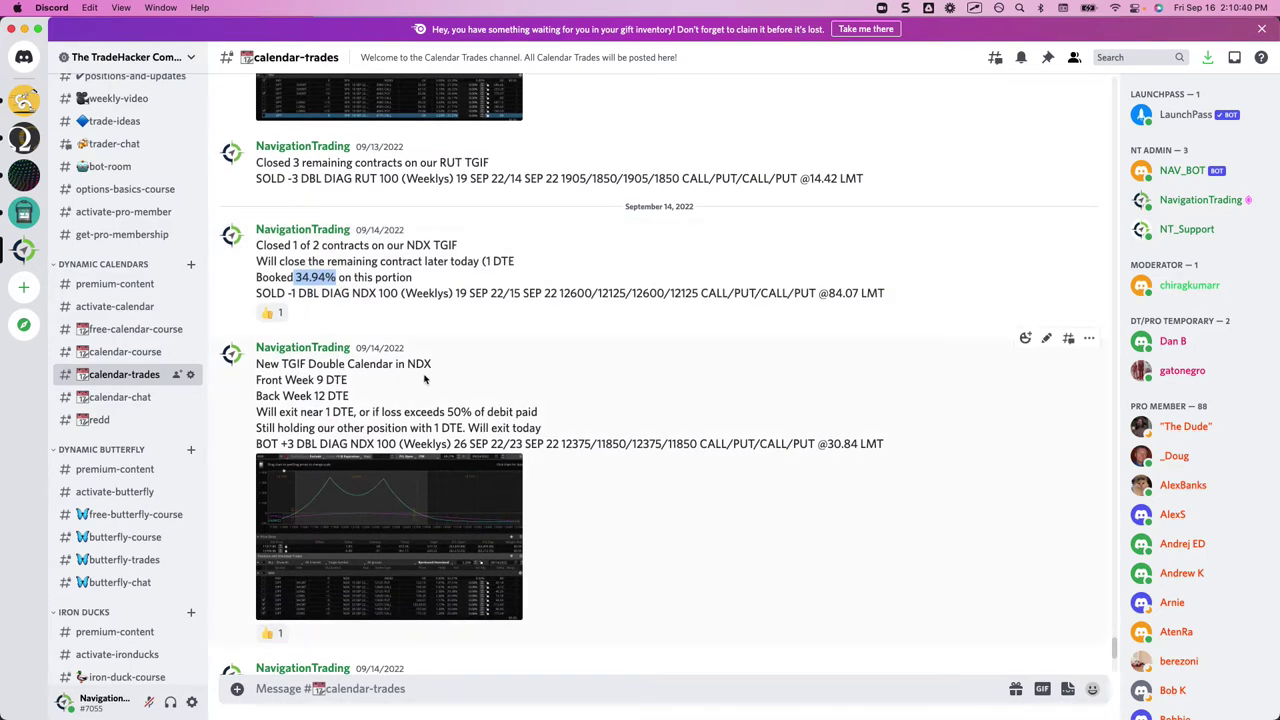
Step: Highlight the +35.14% profit on the NDX TGIF close
scroll(480, 383, "down", 7)
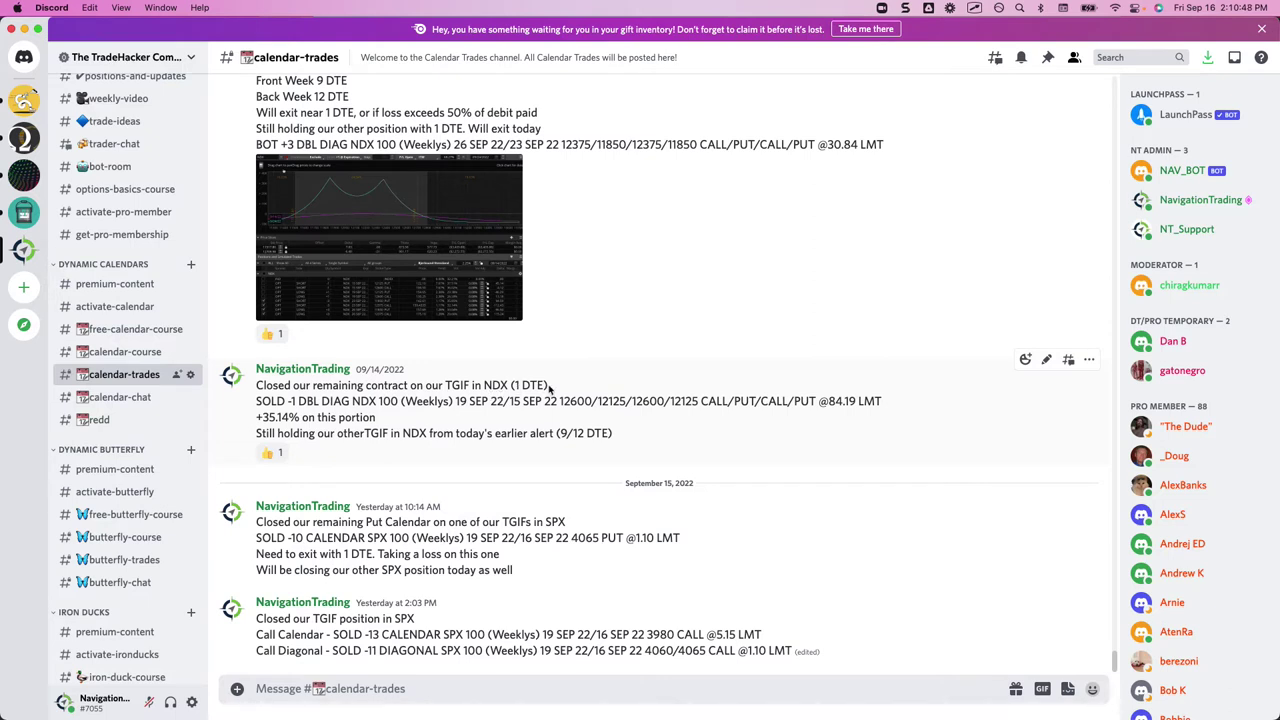
left_click(262, 417)
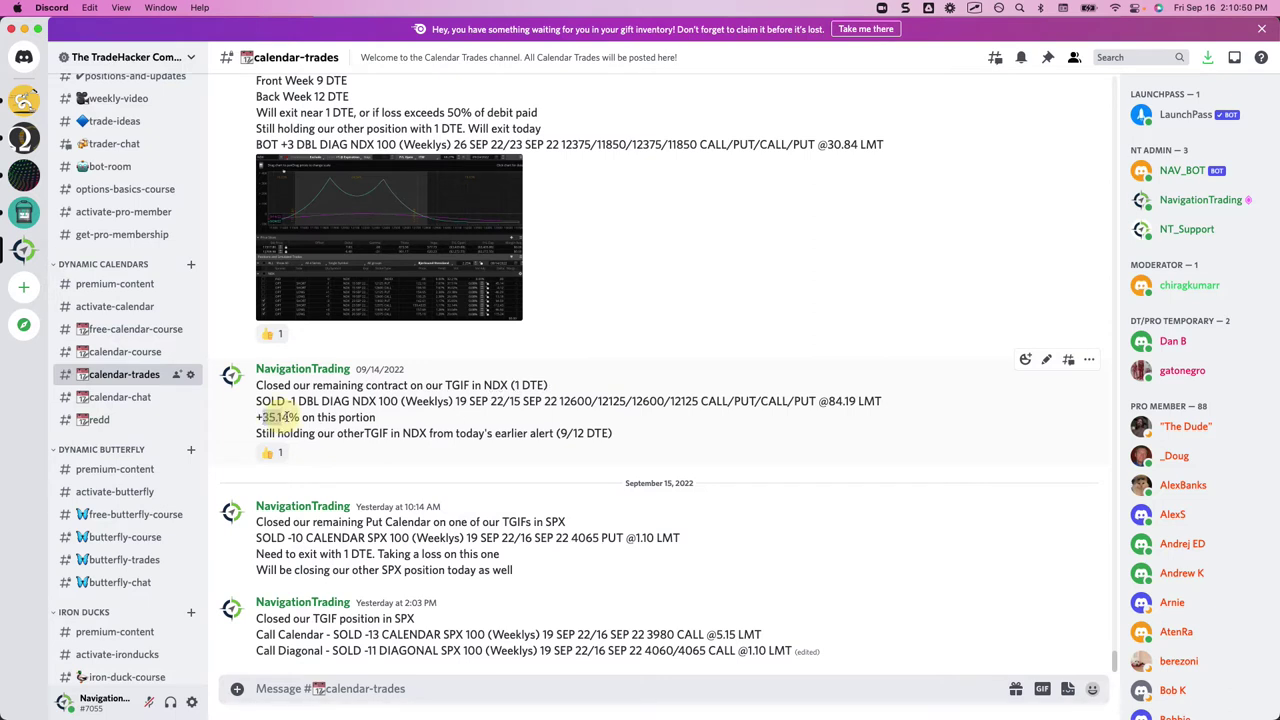
left_click_drag(282, 417, 340, 418)
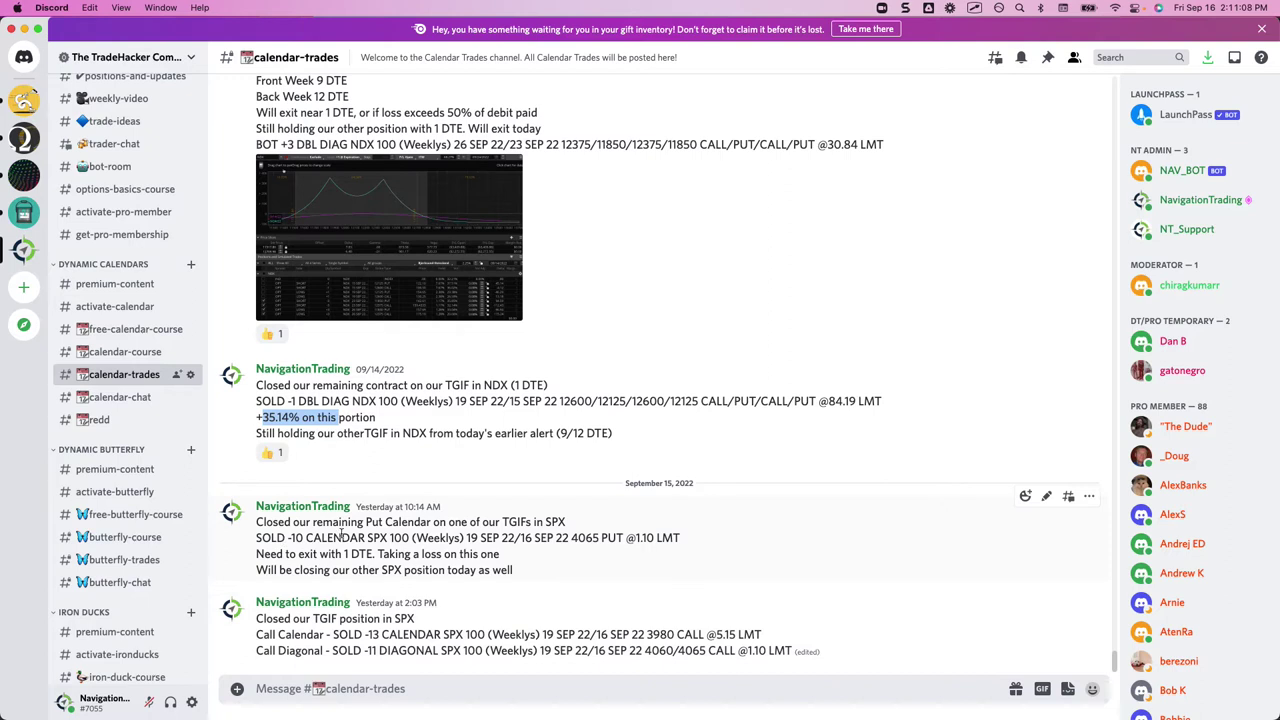
Step: Highlight 'SOLD -10 CALENDAR' in the losing SPX put calendar exit, then return to thinkorswim
left_click(268, 538)
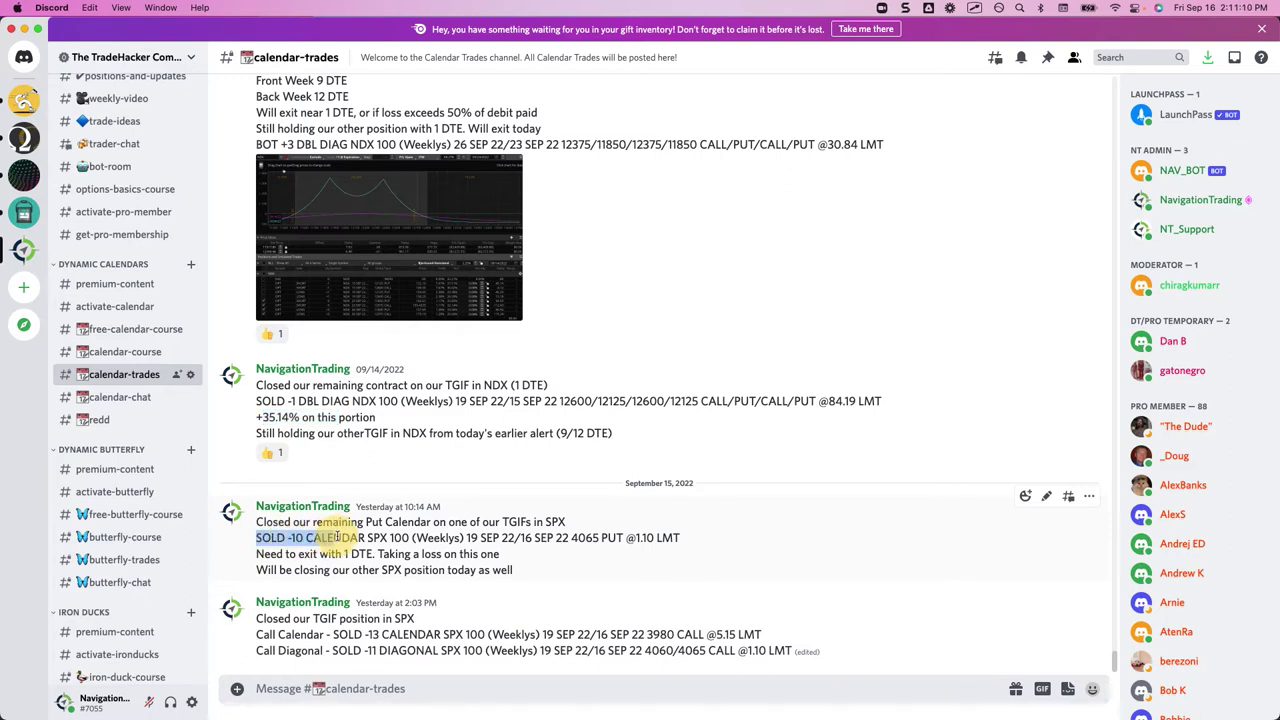
left_click_drag(338, 537, 372, 538)
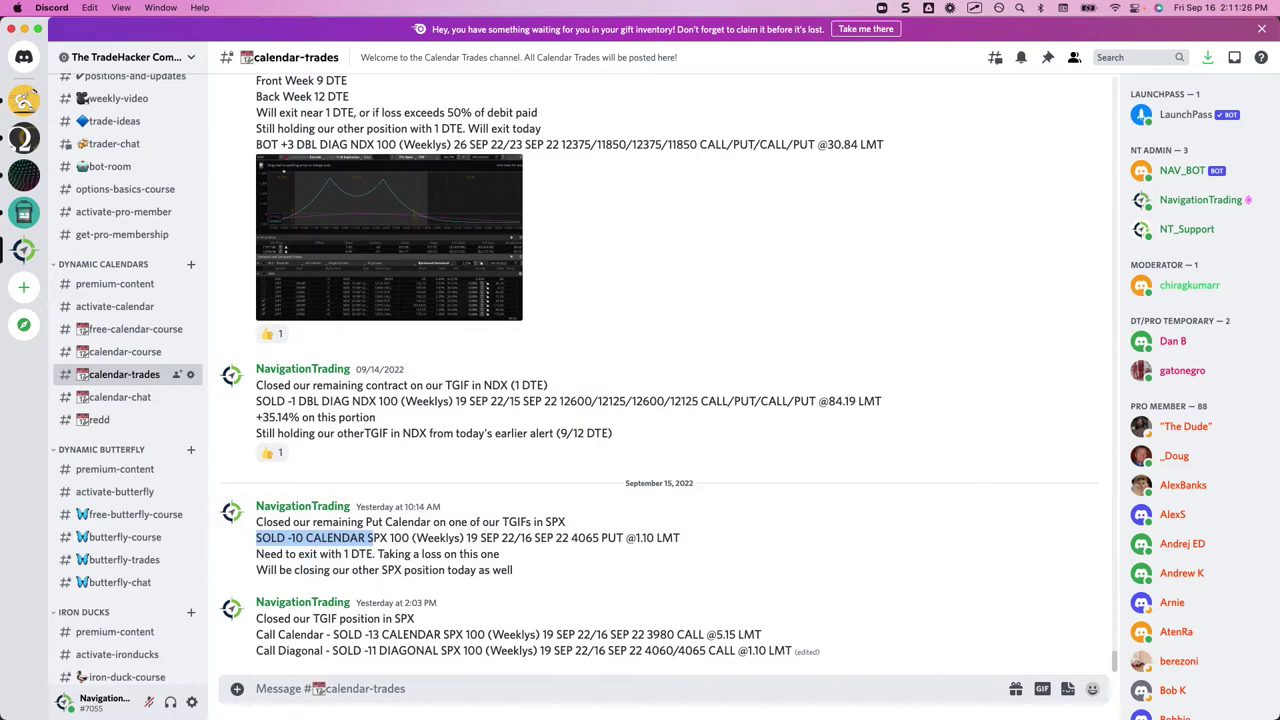
key("super+Tab")
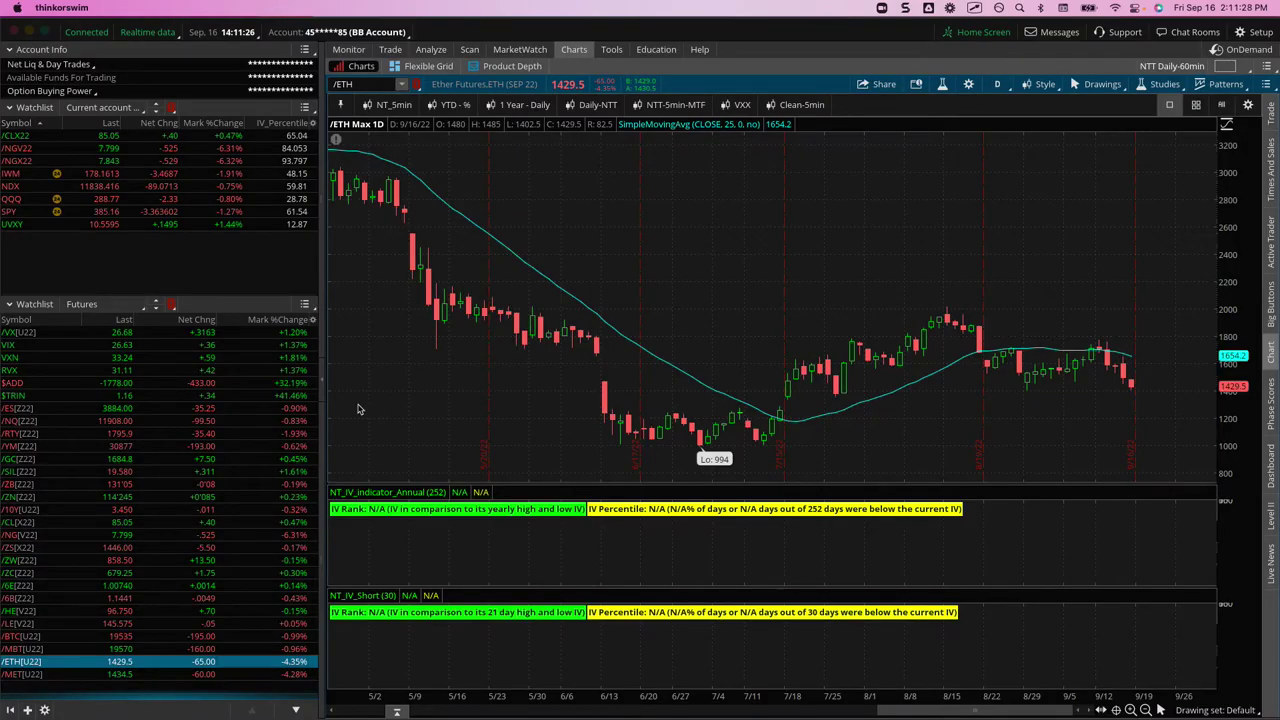
Step: Chart /ES E-mini S&P 500 (DEC 22) and mark down from the 9/13 candle top
left_click(211, 412)
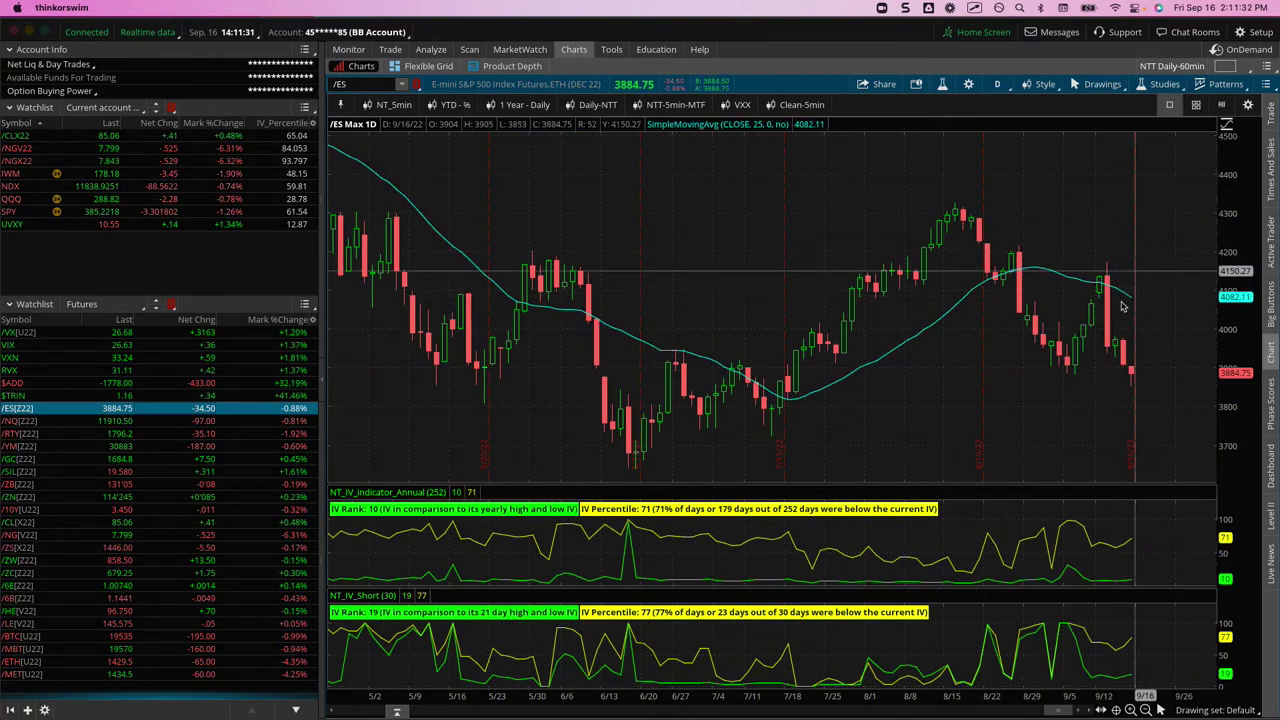
mouse_move(1108, 267)
left_mouse_down()
mouse_move(1111, 345)
mouse_move(1127, 368)
left_mouse_up()
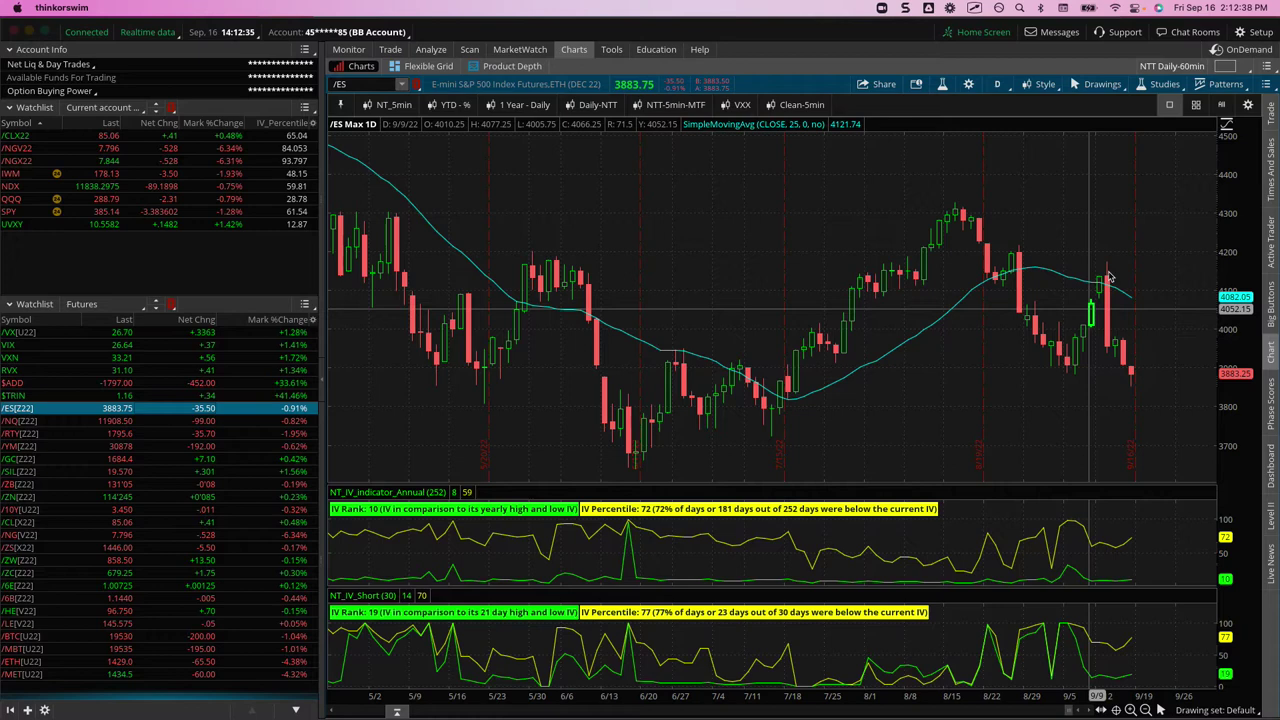
Step: Mark and clear the 9/13 candle, then mark the 6/9 bar and late-May candles
left_click_drag(1108, 271, 1105, 362)
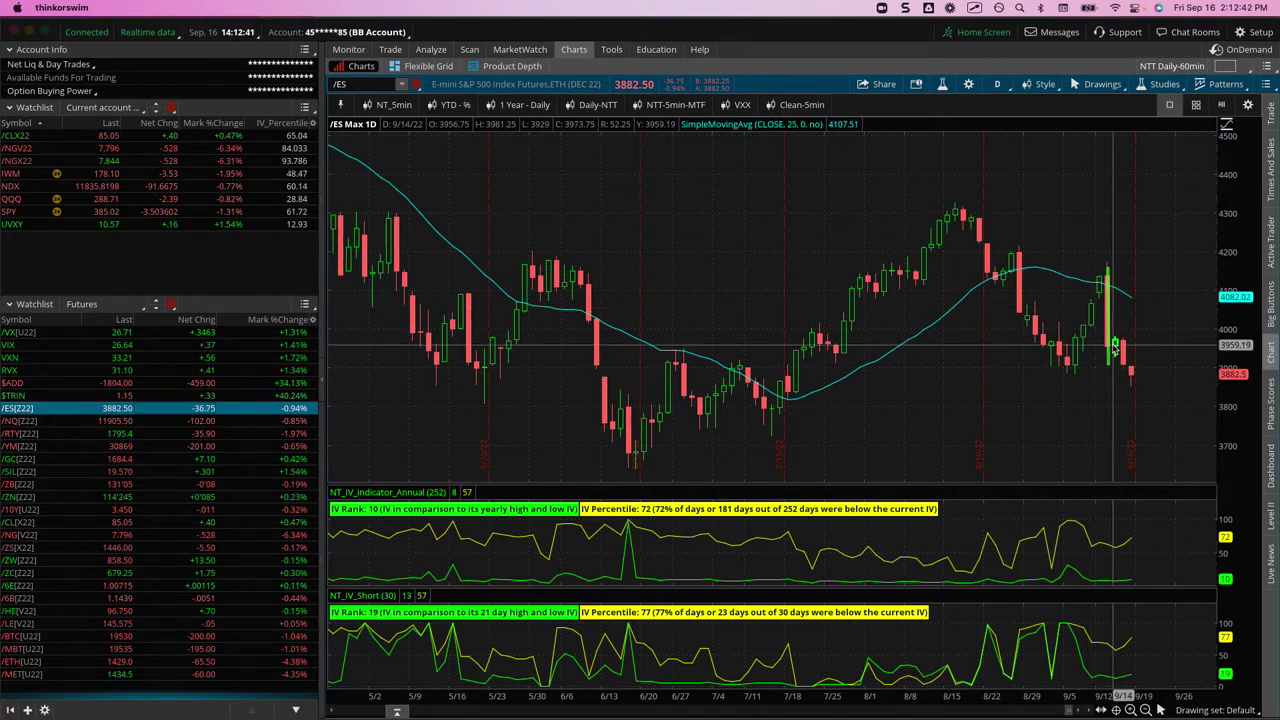
left_click(1114, 346)
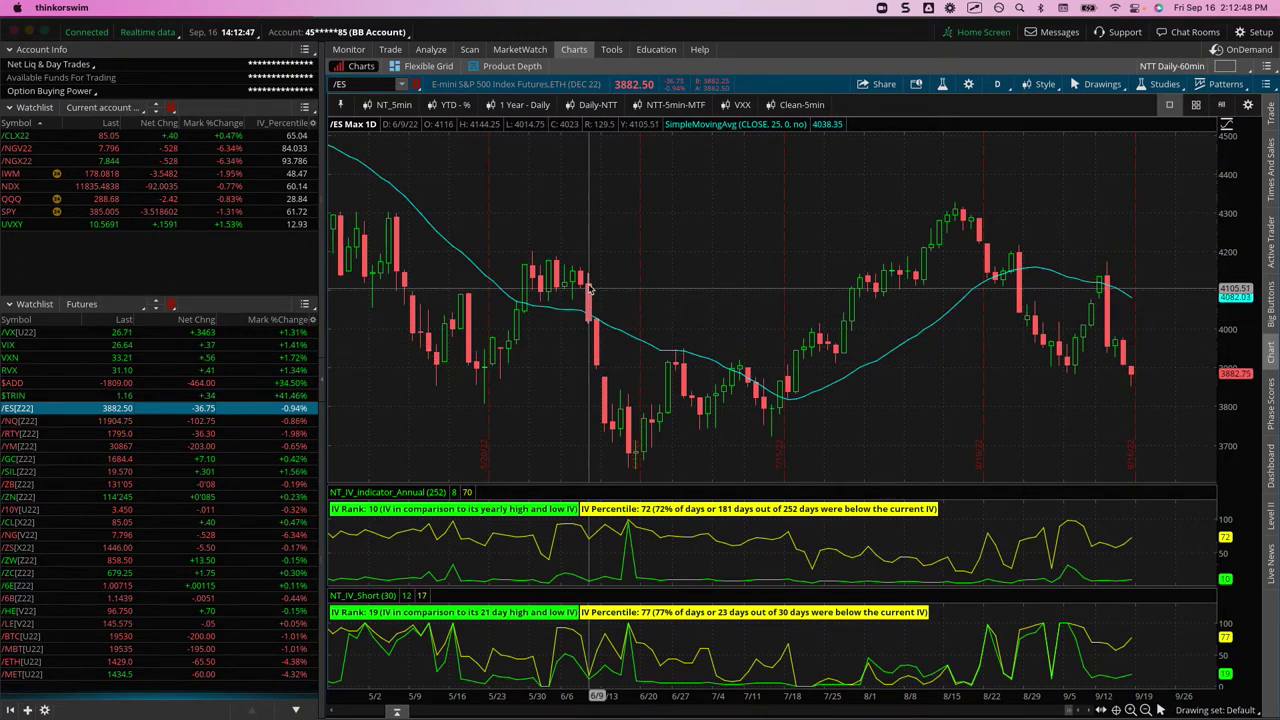
left_click_drag(588, 288, 610, 429)
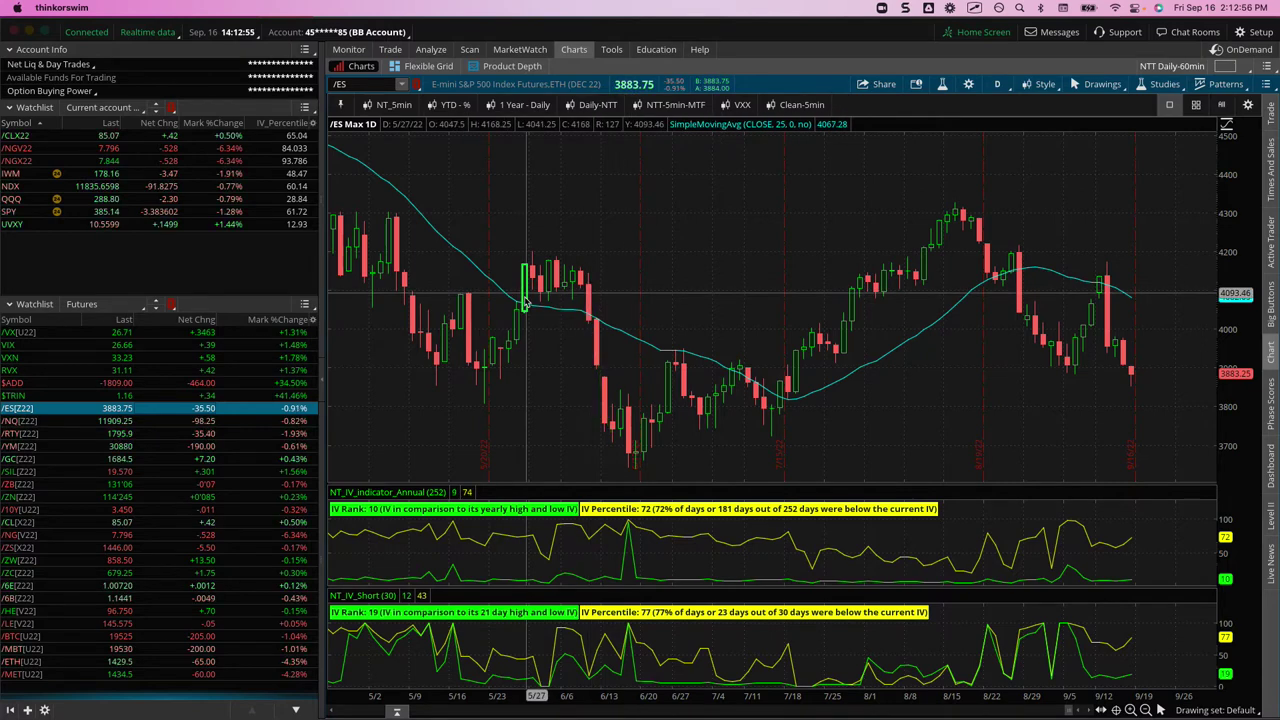
mouse_move(524, 285)
left_mouse_down()
mouse_move(523, 271)
mouse_move(580, 272)
mouse_move(509, 266)
mouse_move(594, 277)
mouse_move(571, 257)
mouse_move(611, 426)
left_mouse_up()
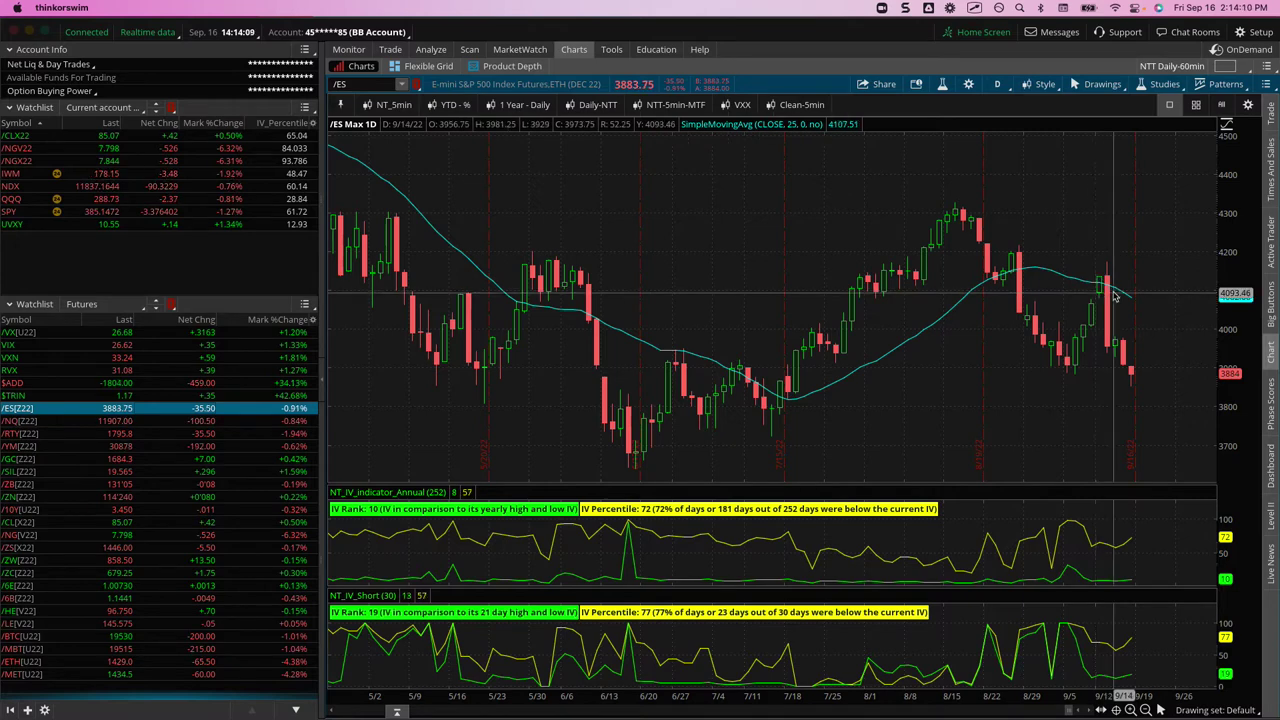
Step: Draw a trendline from the moving average through the latest bars, then briefly check Discord
left_click_drag(1100, 282, 1122, 366)
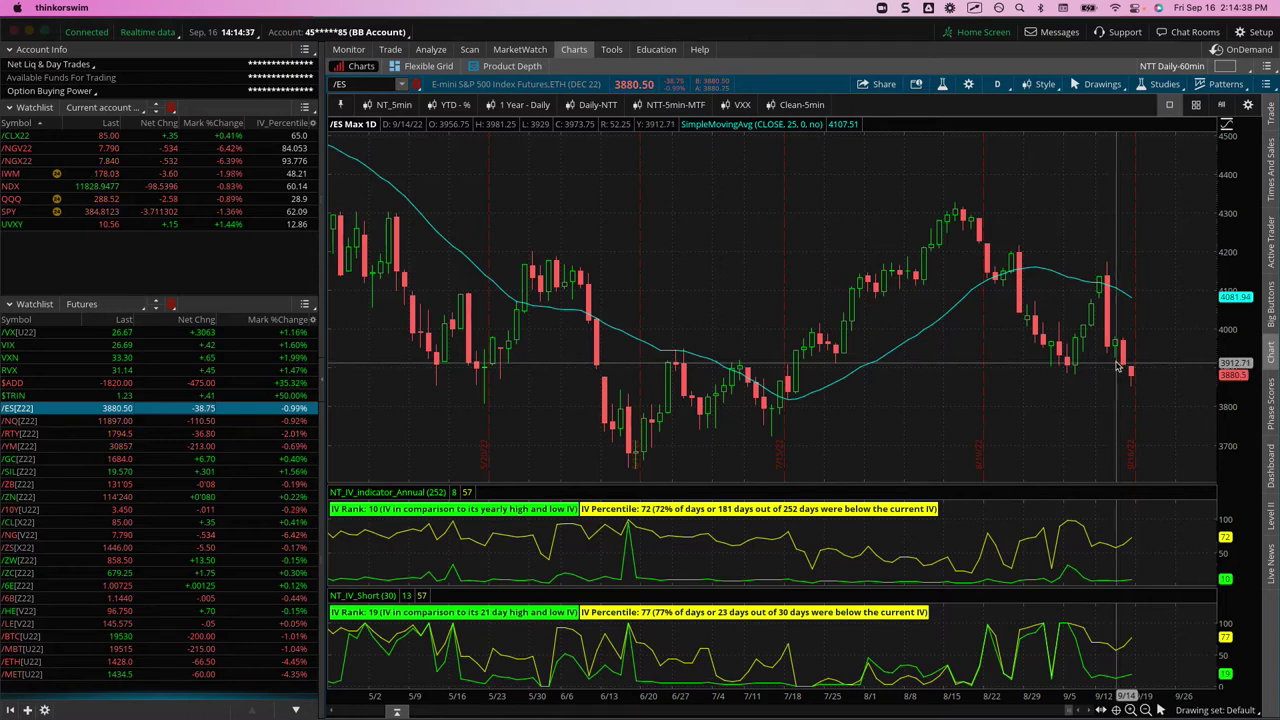
left_click(1107, 291)
left_click_drag(1107, 291, 1124, 366)
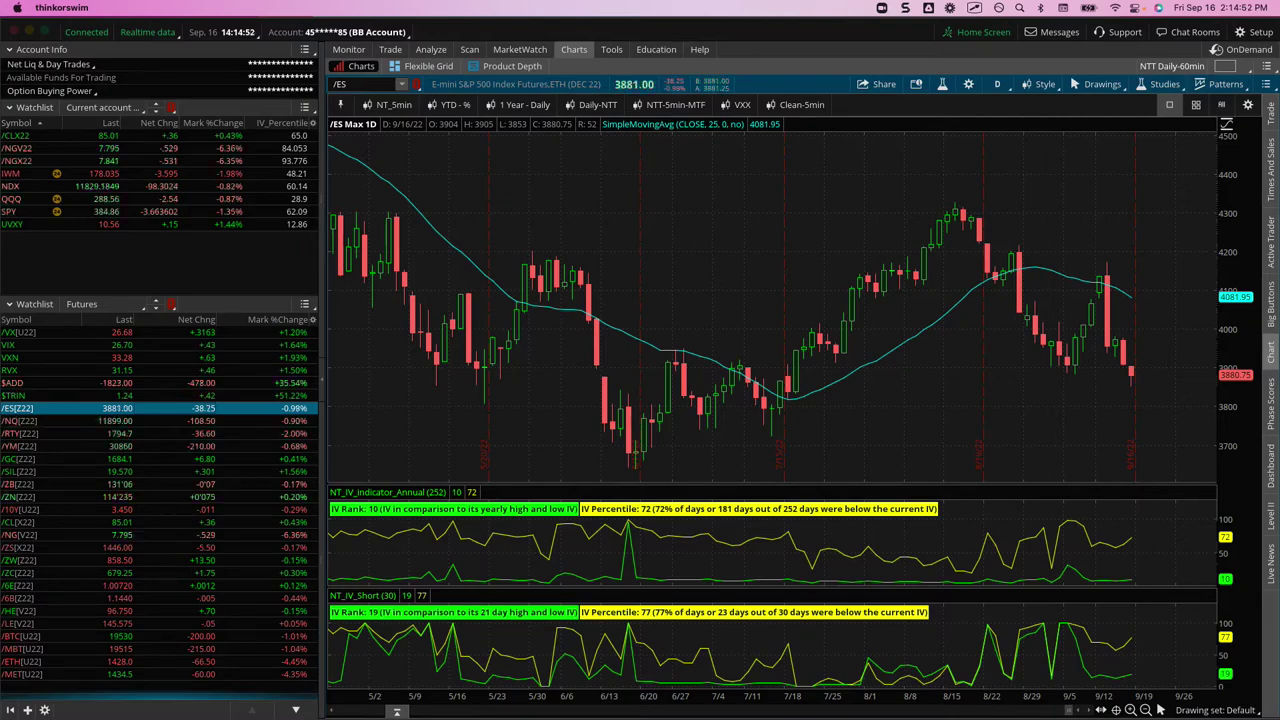
key("super+Tab")
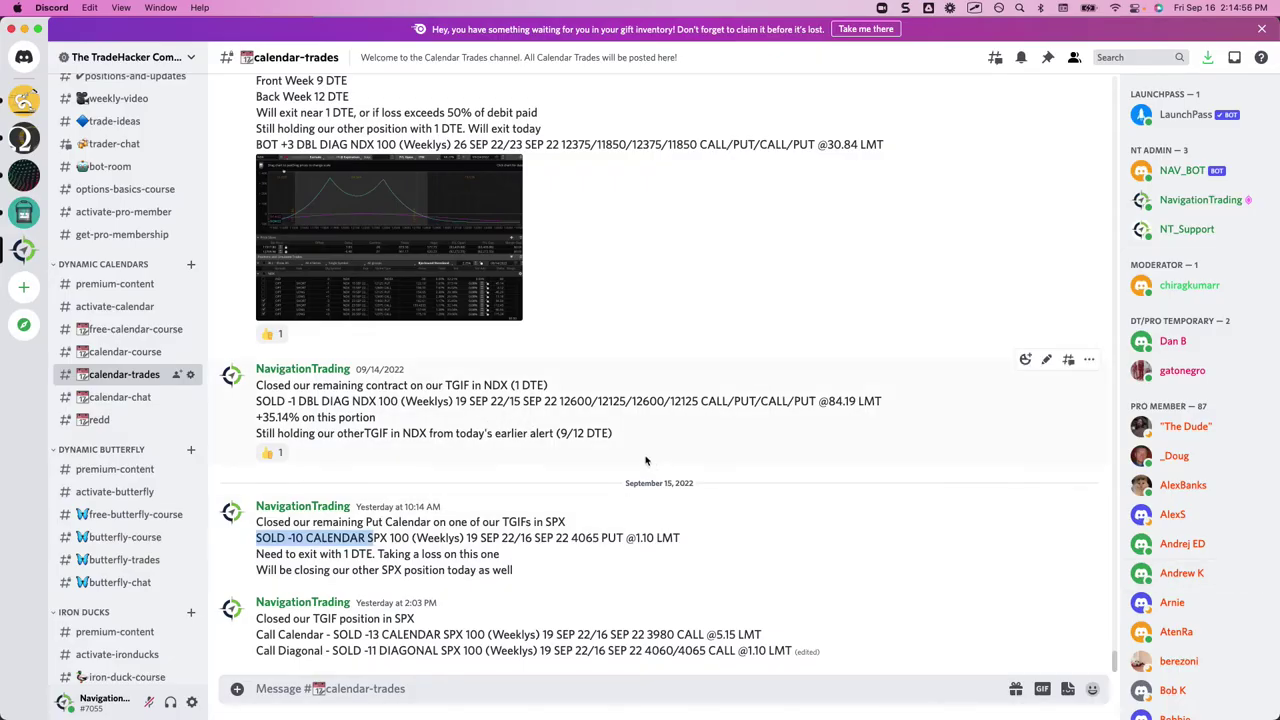
key("super+Tab")
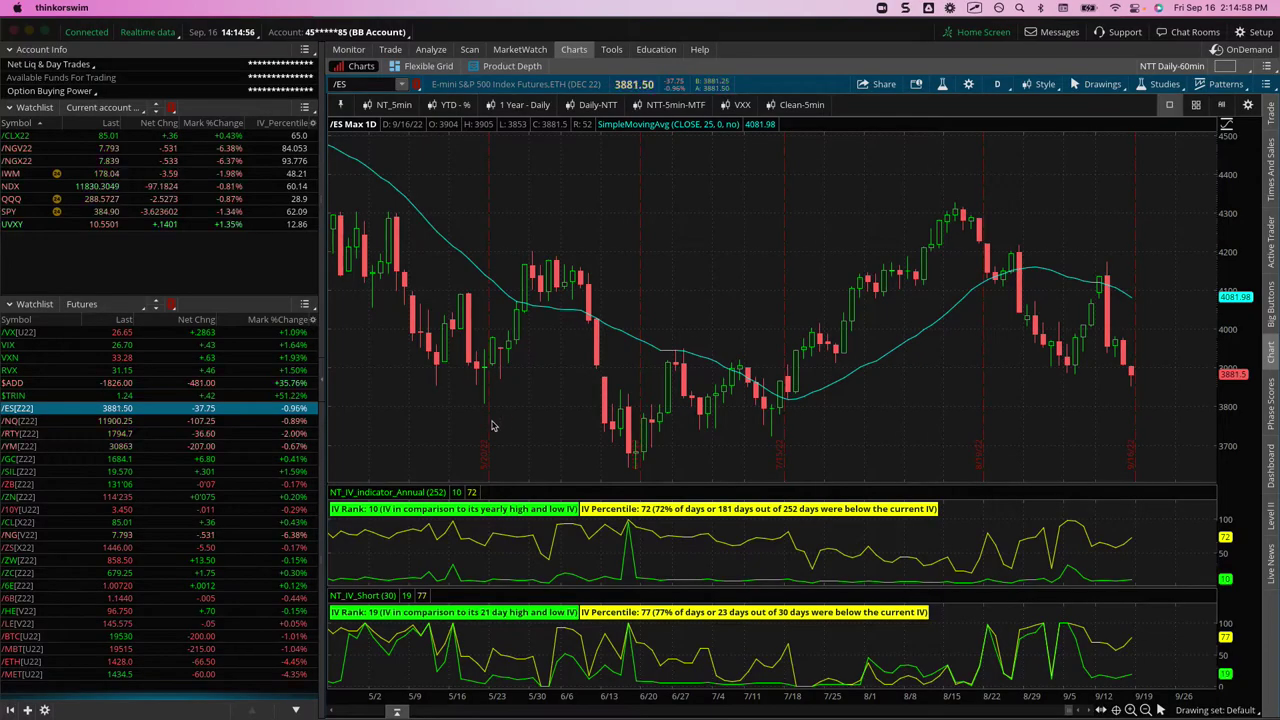
Step: Load the NDX risk profile (11850 puts, 12375 calls) and mark the drop from its left peak
left_click(430, 50)
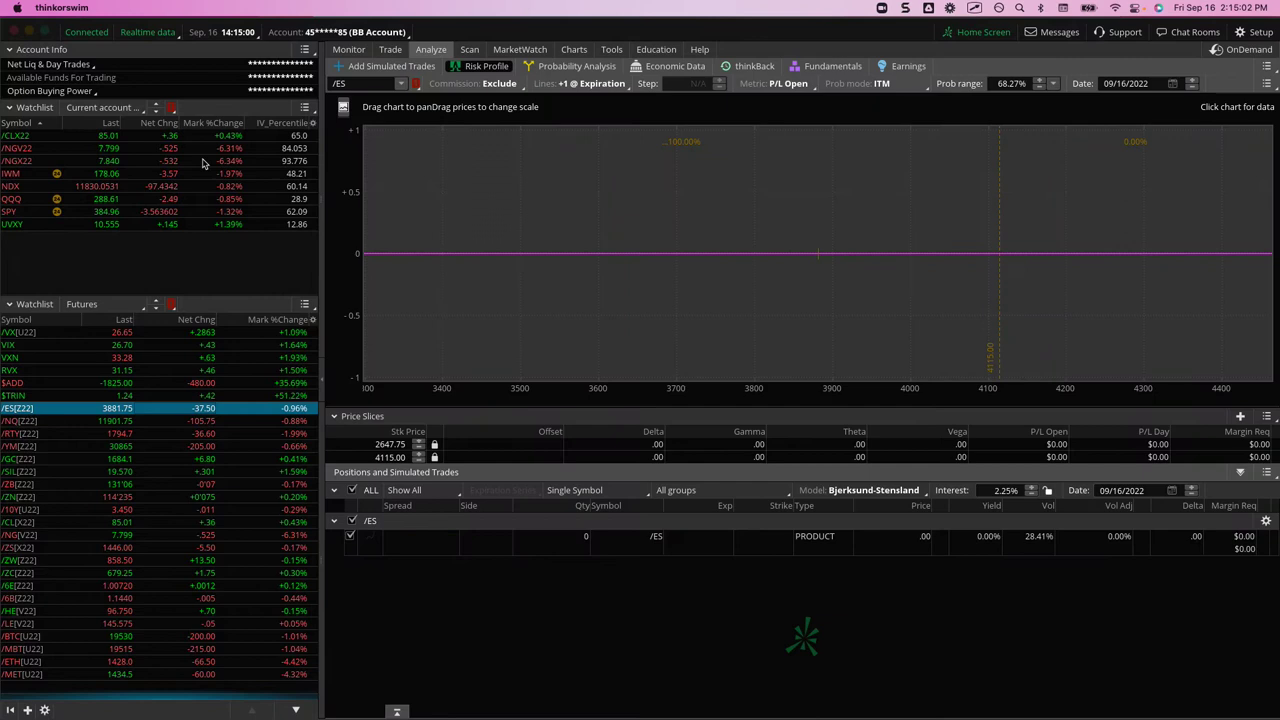
left_click(220, 190)
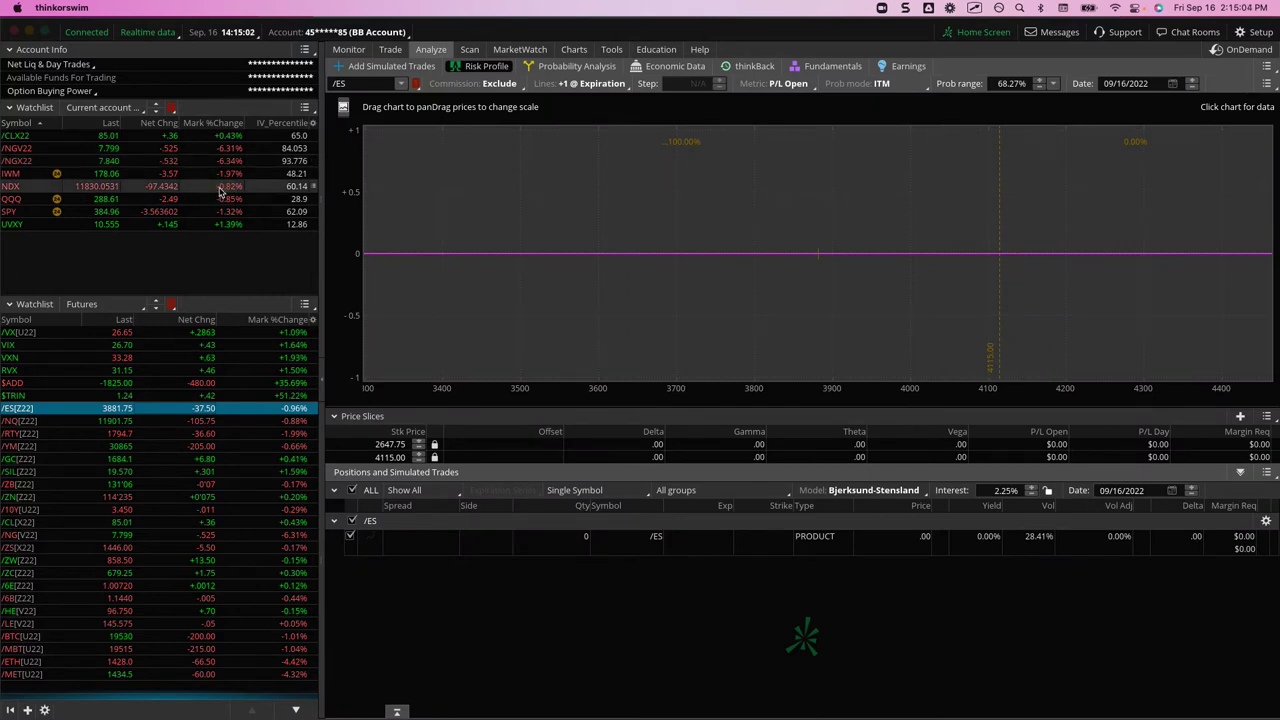
left_click(220, 190)
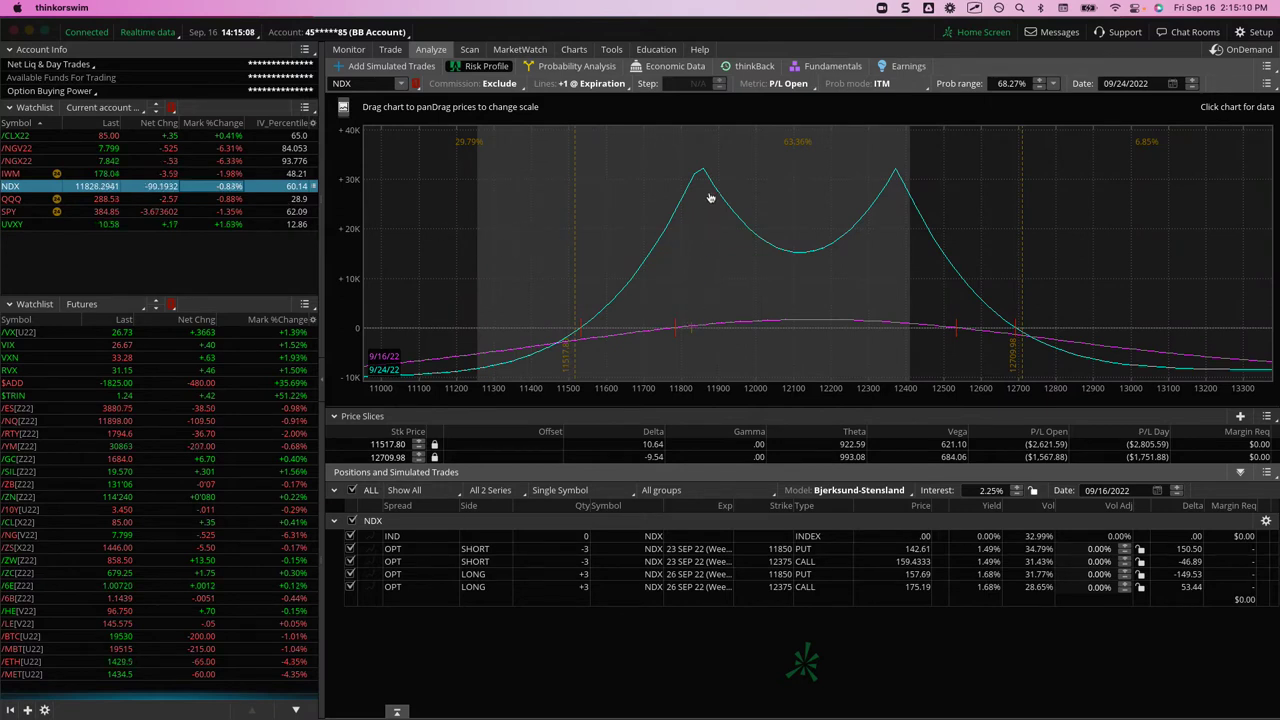
left_click_drag(700, 171, 701, 329)
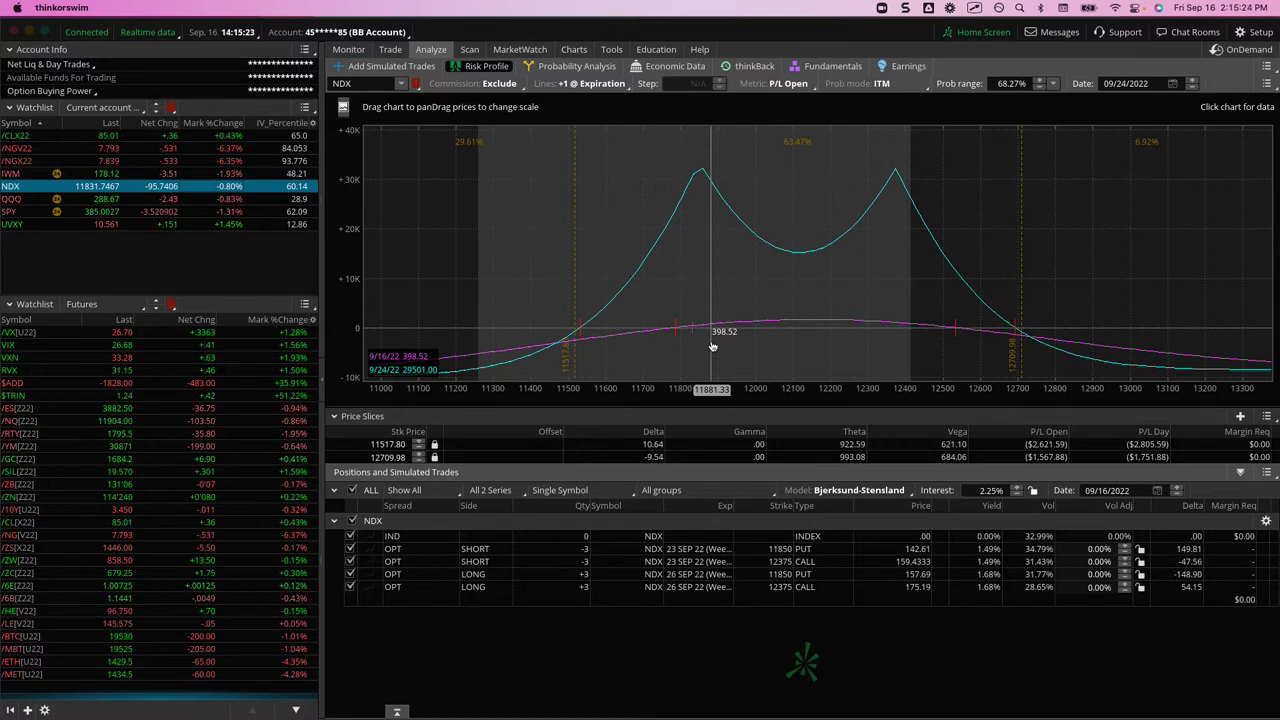
Step: Load the QQQ risk profile, read a P/L value on the chart, then switch to Discord
left_click(219, 201)
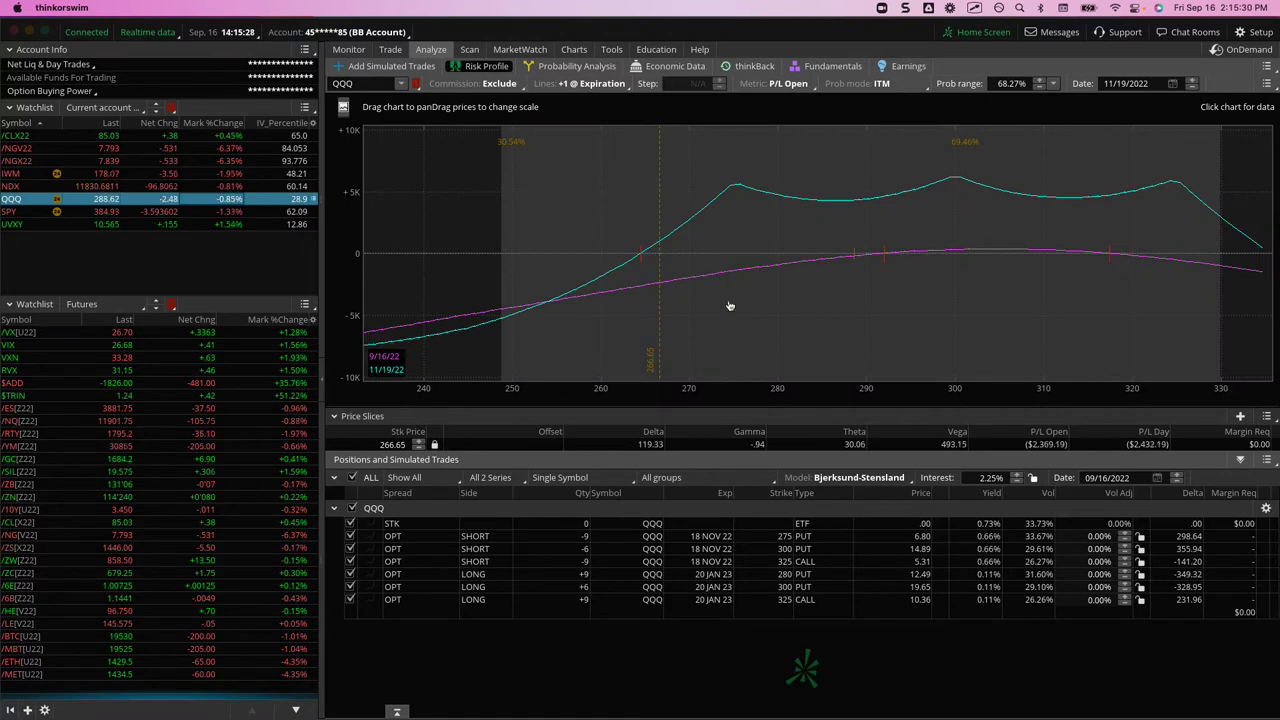
left_click(852, 261)
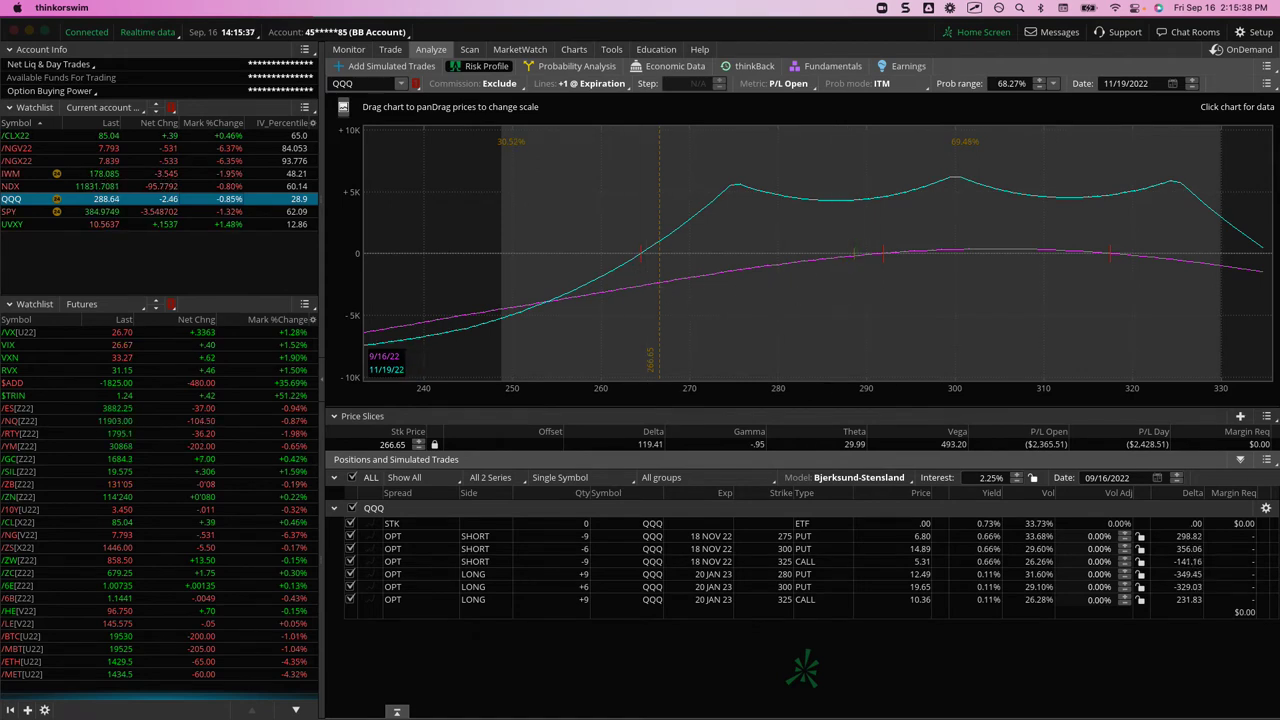
key("super+Tab")
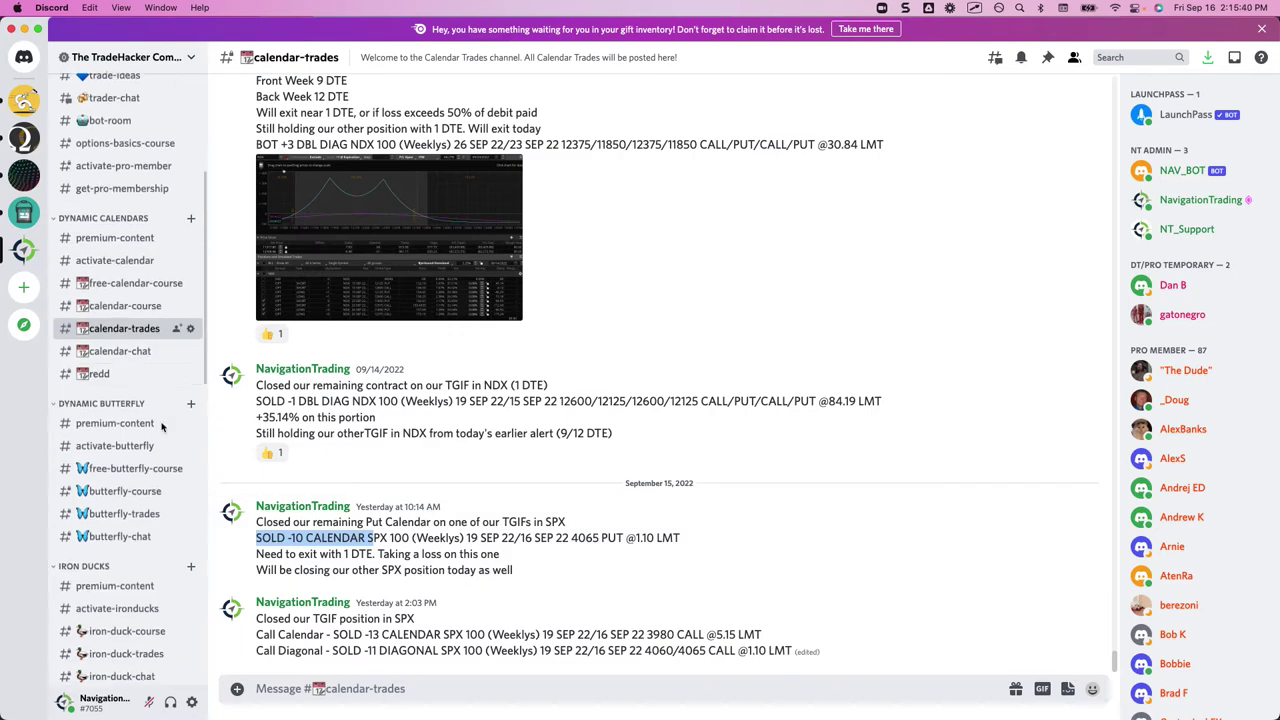
Step: Open #butterfly-trades and underline the Flathead Woodpecker in the /CL alert
scroll(142, 456, "down", 1)
left_click(124, 458)
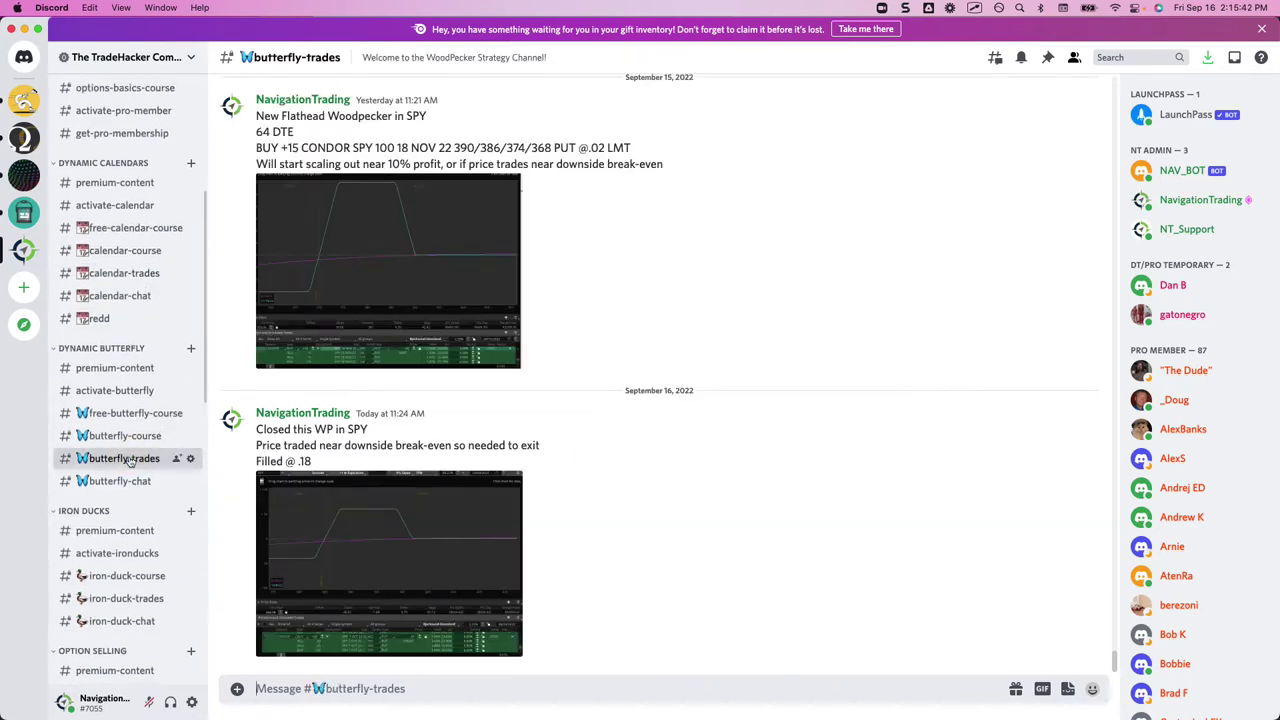
scroll(649, 431, "up", 5)
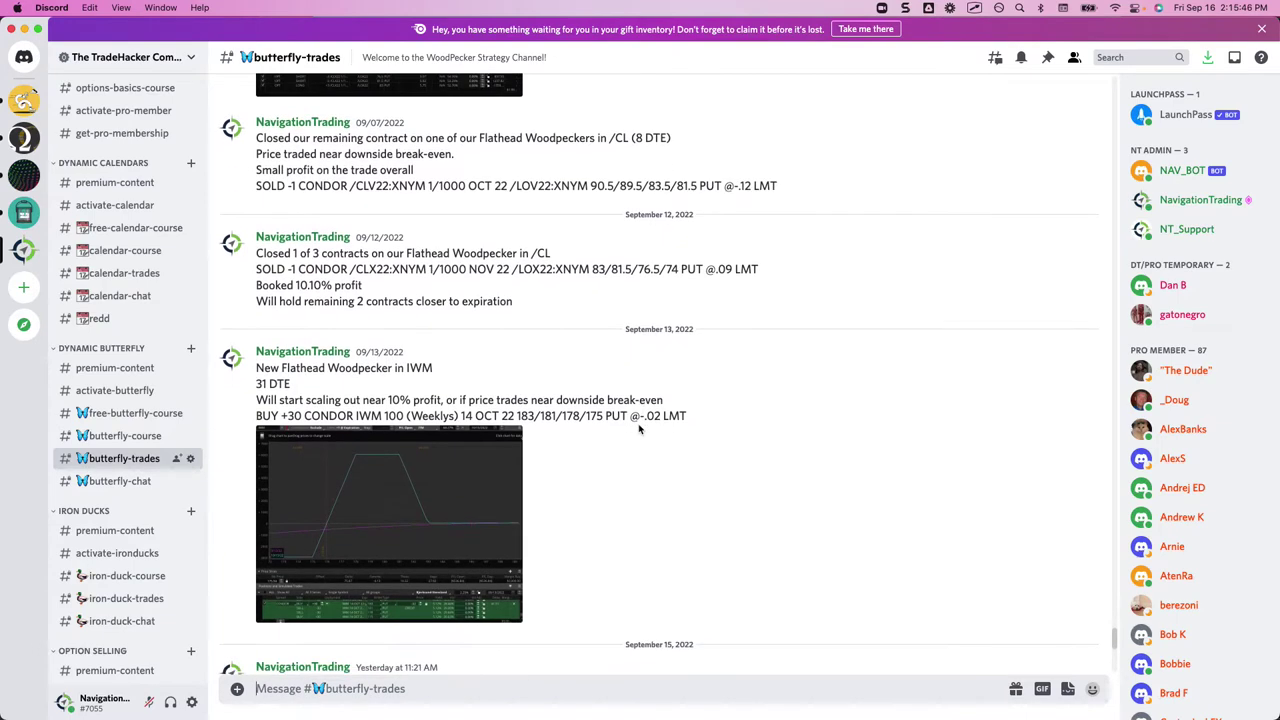
scroll(639, 429, "down", 2)
scroll(639, 429, "down", 2)
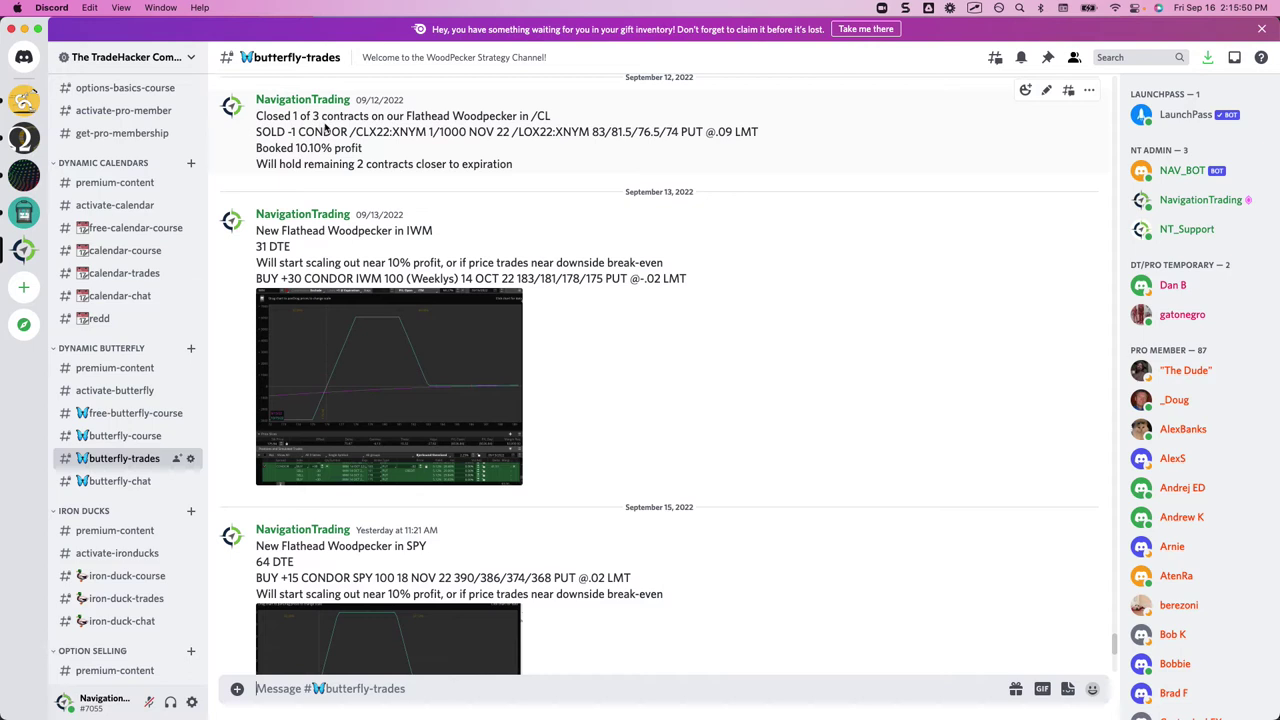
left_click_drag(406, 124, 548, 126)
Step: Underline the 31 DTE in the IWM alert and continue down to the SPY exit filled at .18
scroll(414, 209, "down", 2)
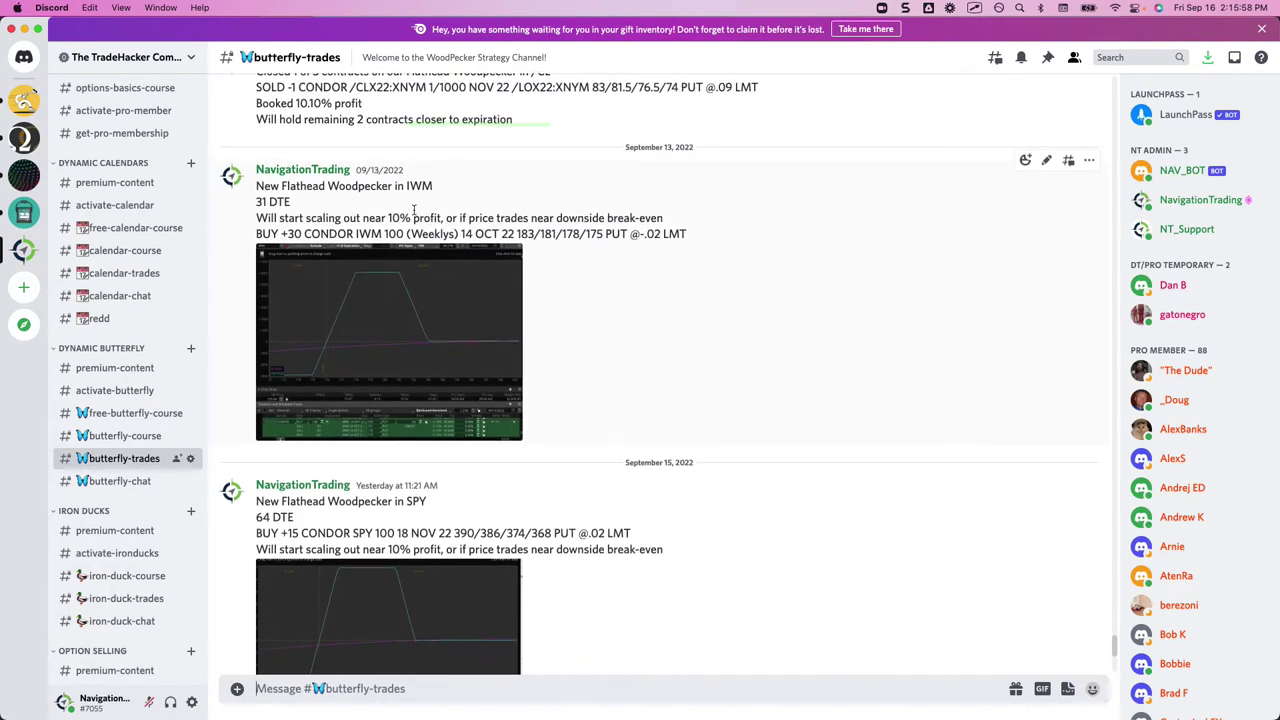
left_click_drag(256, 209, 290, 209)
scroll(643, 302, "down", 5)
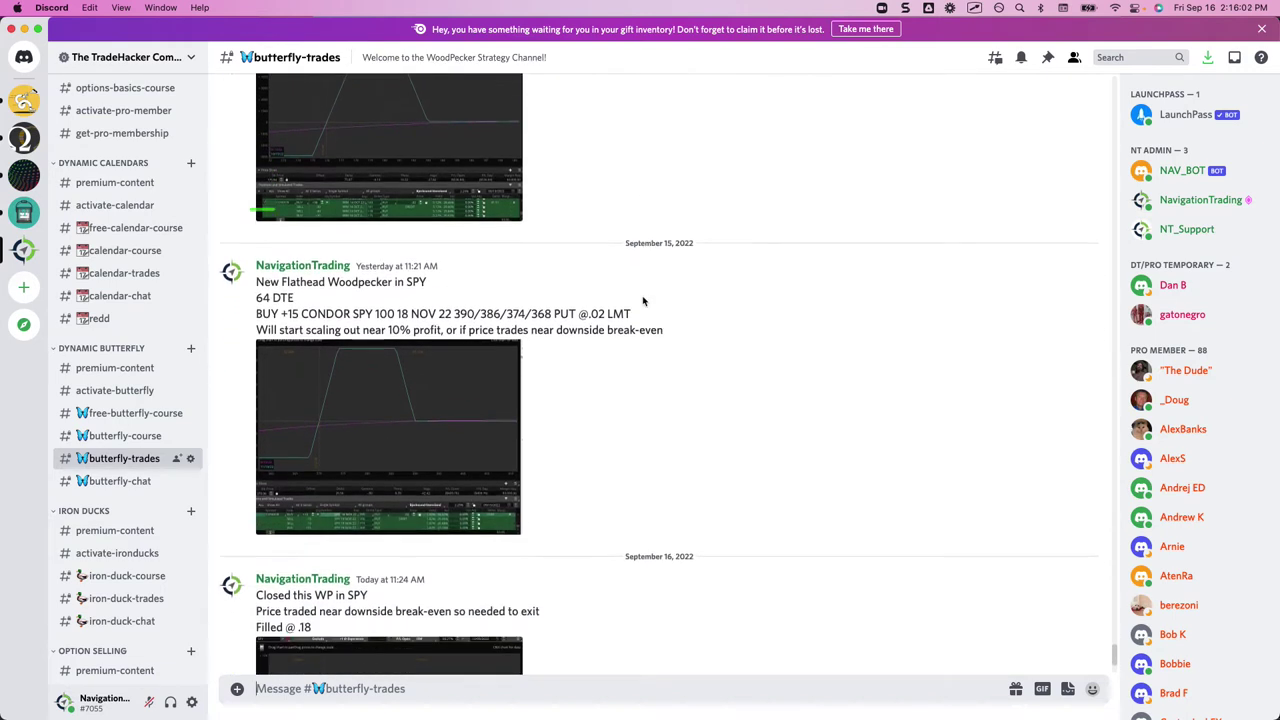
left_click_drag(257, 300, 288, 300)
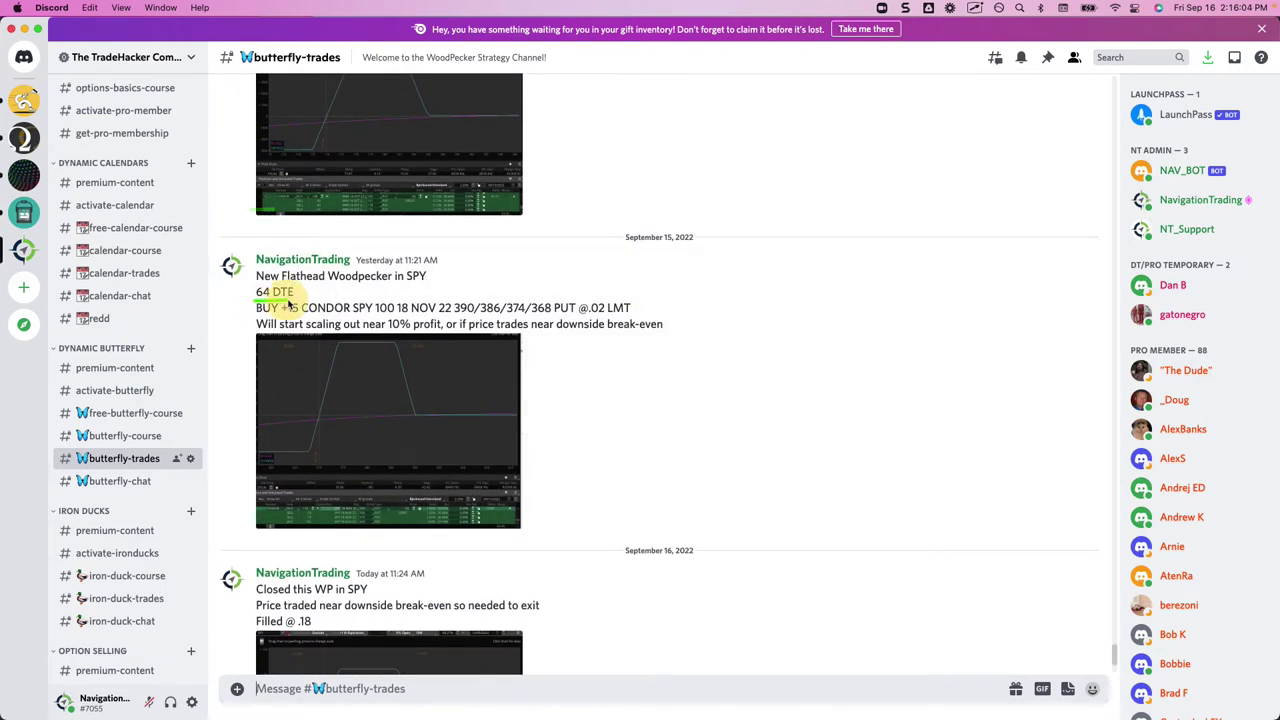
scroll(603, 340, "down", 2)
scroll(603, 340, "down", 2)
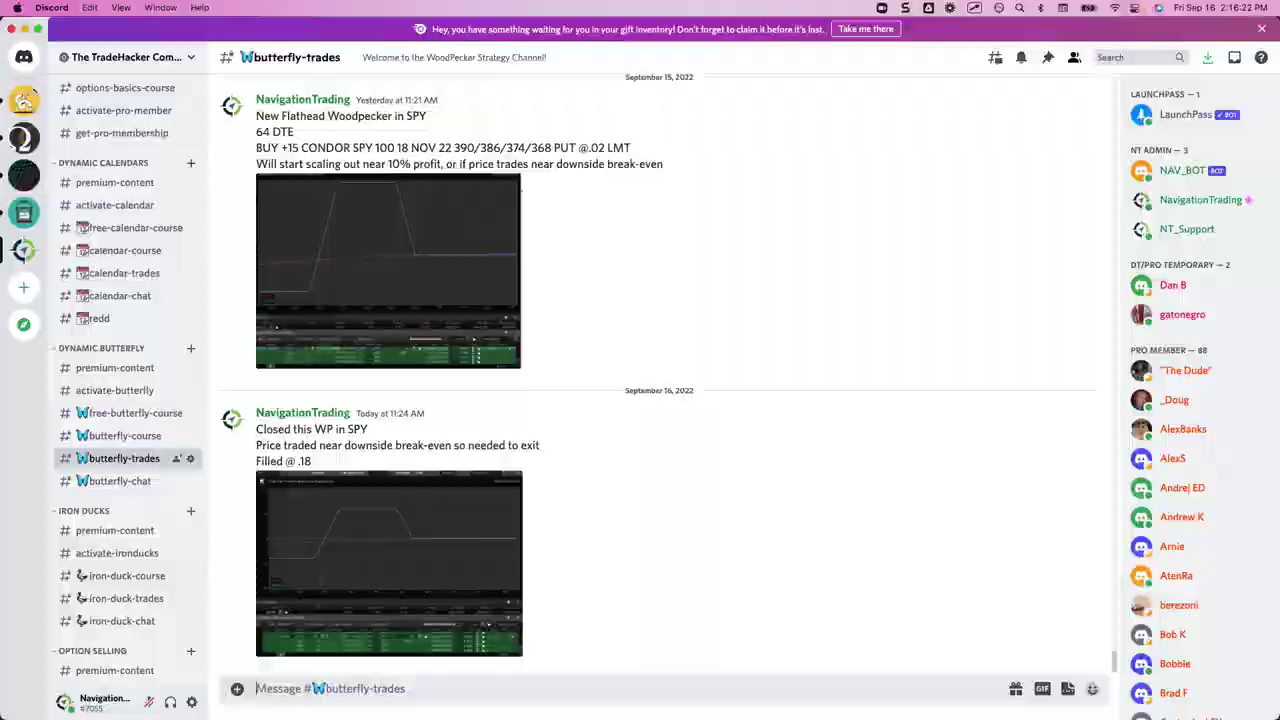
Step: Back in thinkorswim, view the IWM then /CLX22 risk profiles and mark the 2-lot put legs
key("super+Tab")
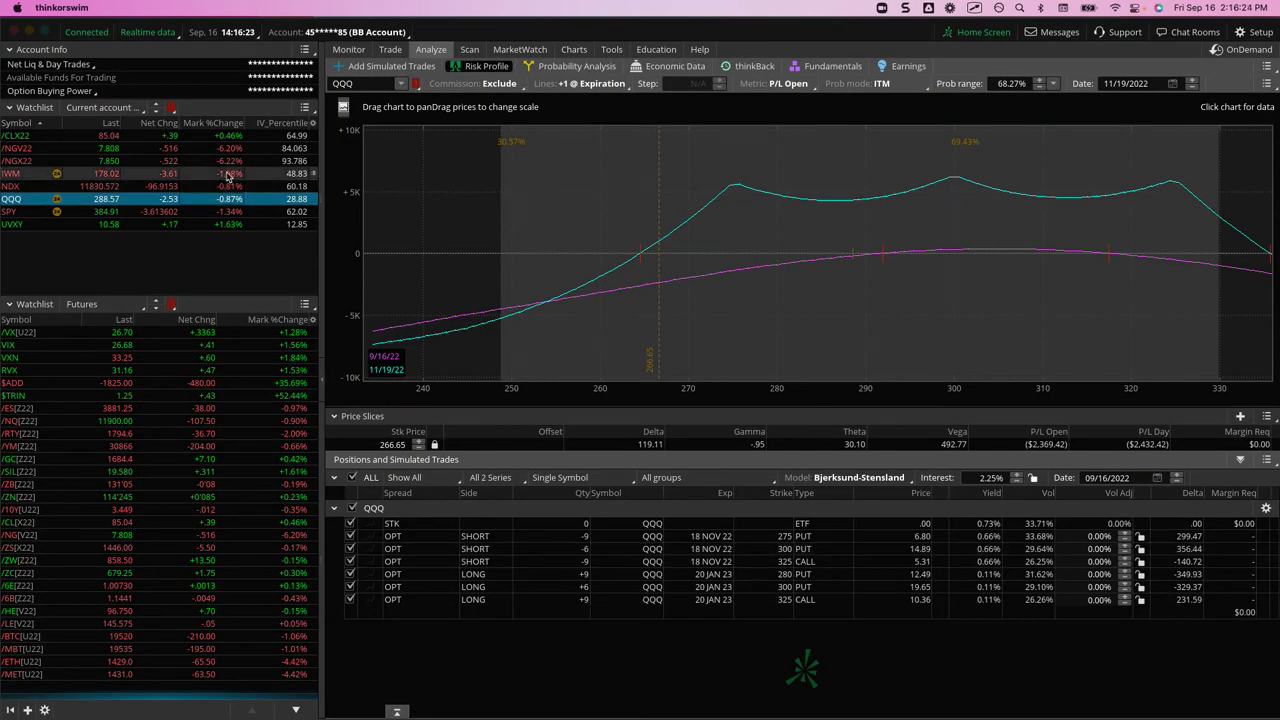
left_click(228, 176)
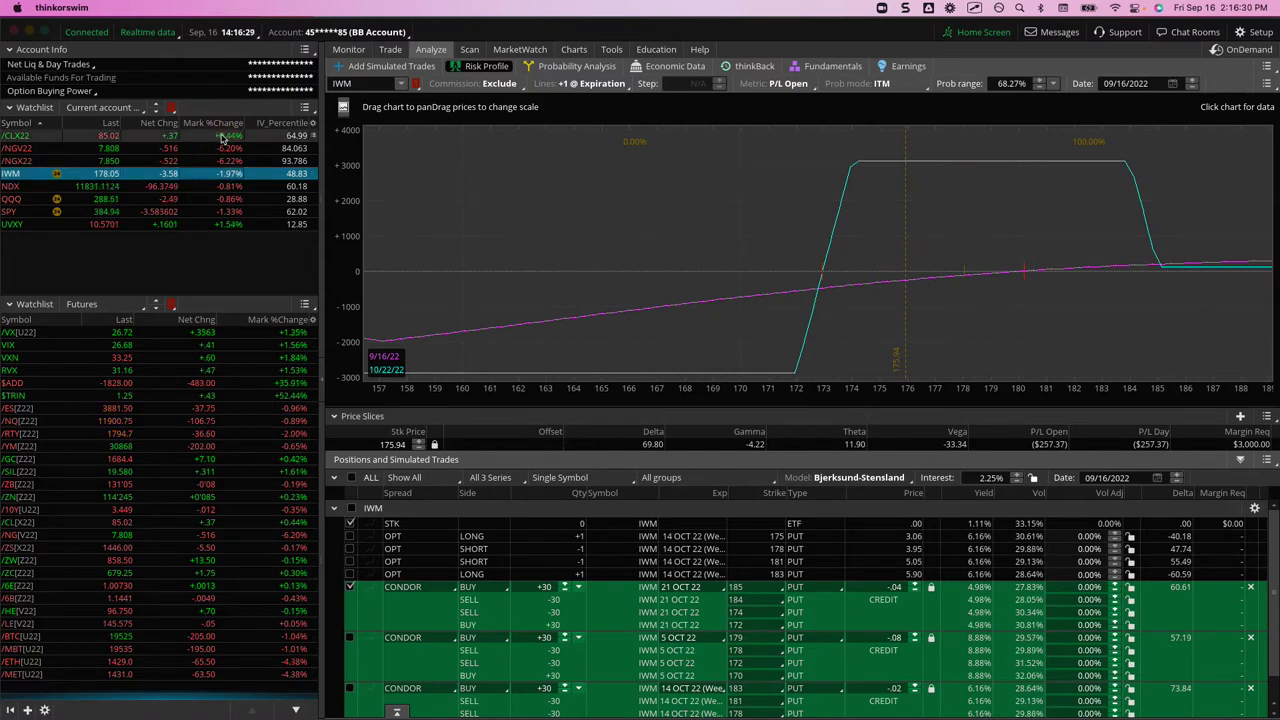
left_click(225, 138)
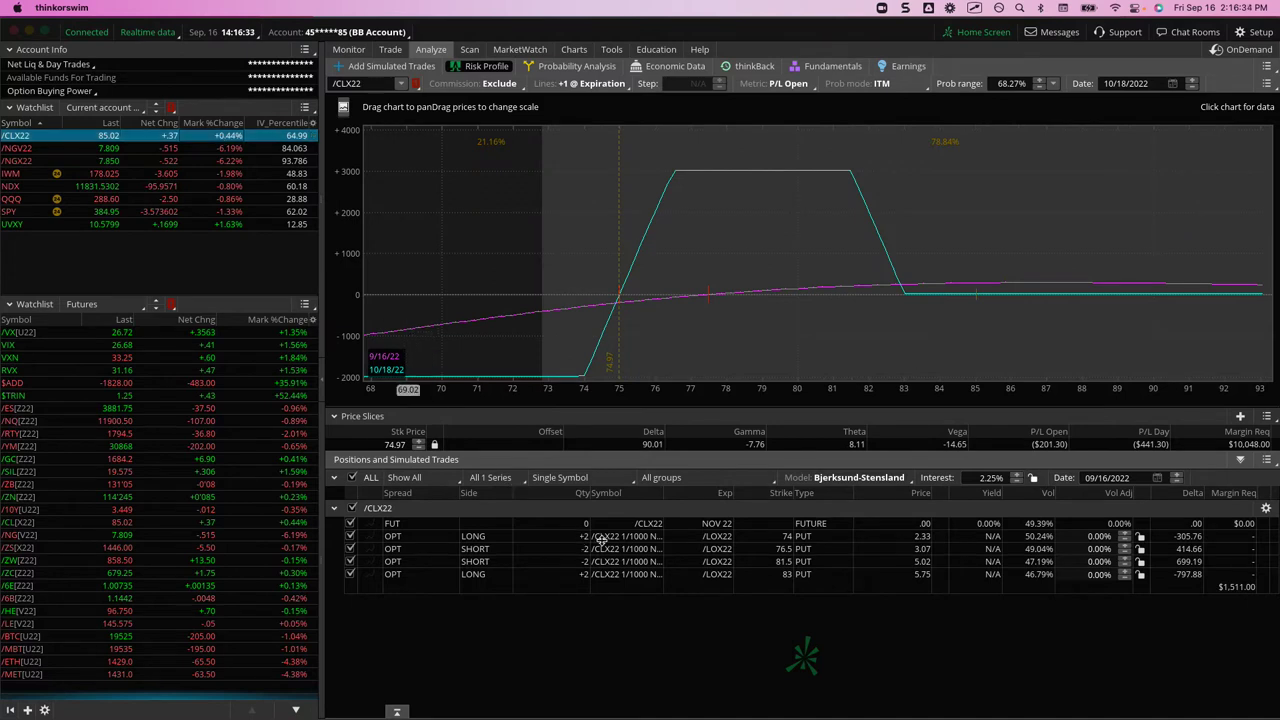
mouse_move(598, 528)
left_mouse_down()
mouse_move(593, 597)
mouse_move(607, 552)
left_mouse_up()
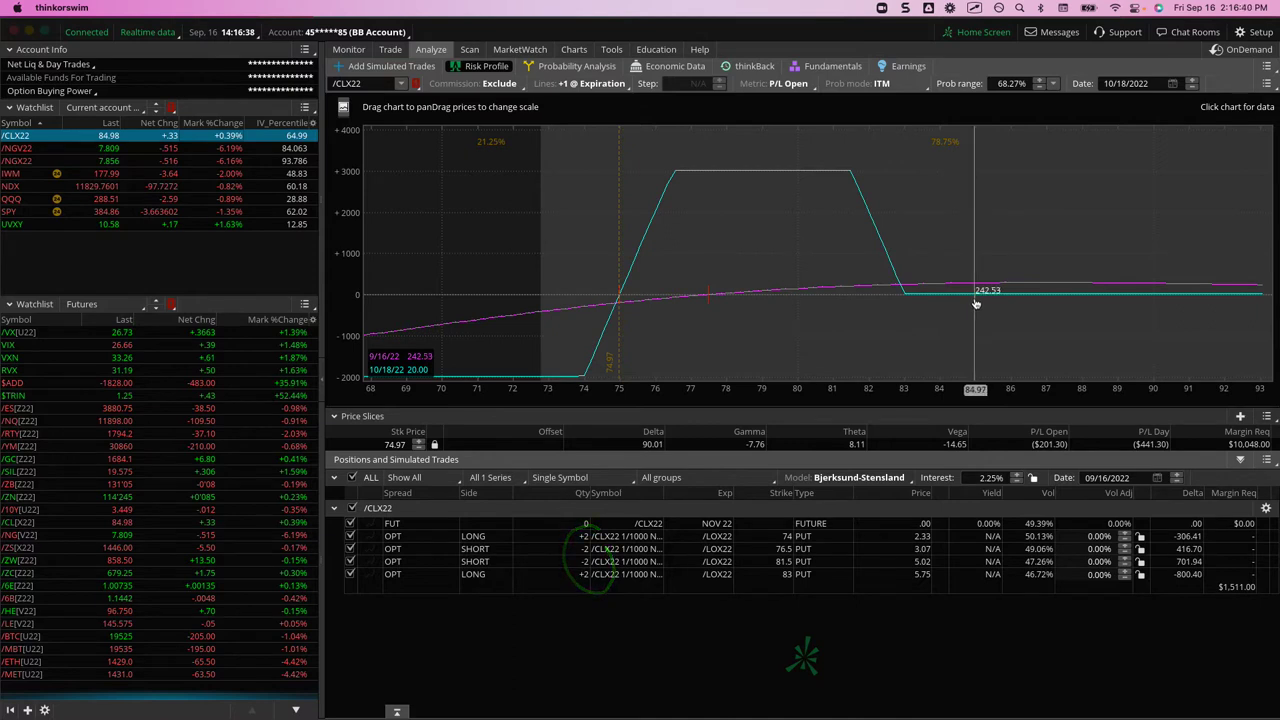
Step: Load the /NGV22 call butterfly risk profile and mark the flat P/L region left of the peak
left_click(218, 150)
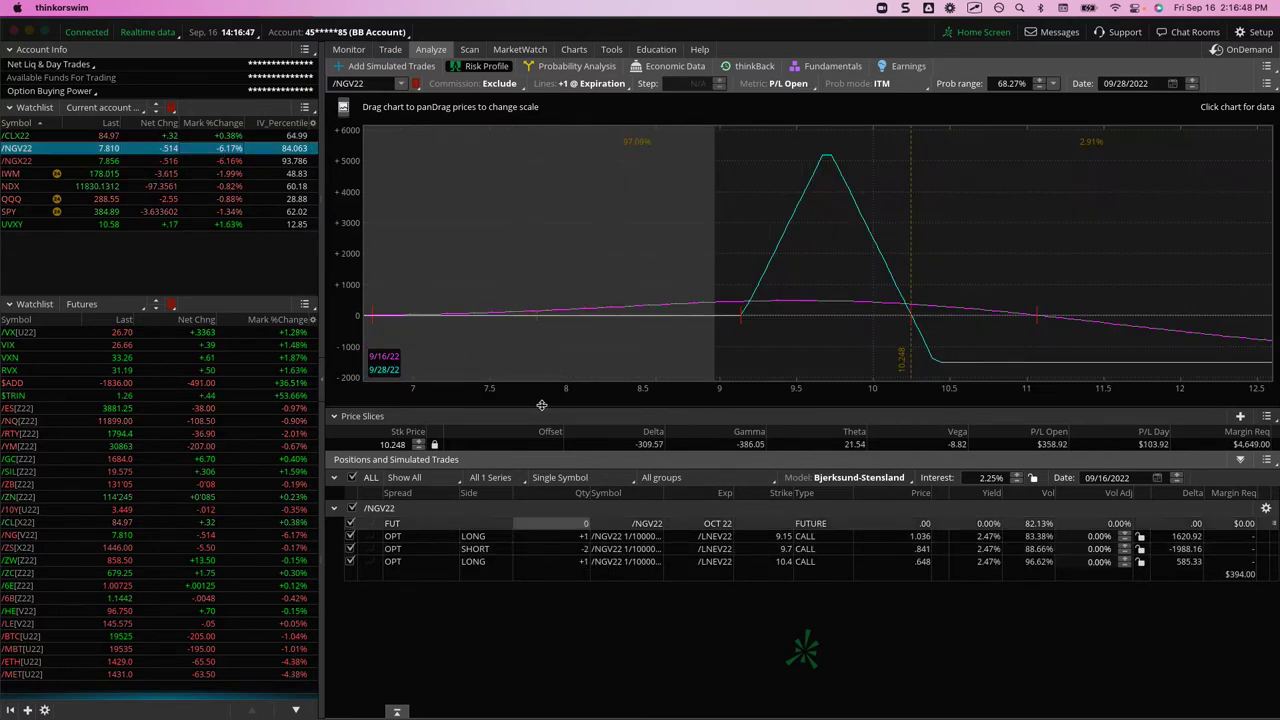
mouse_move(537, 330)
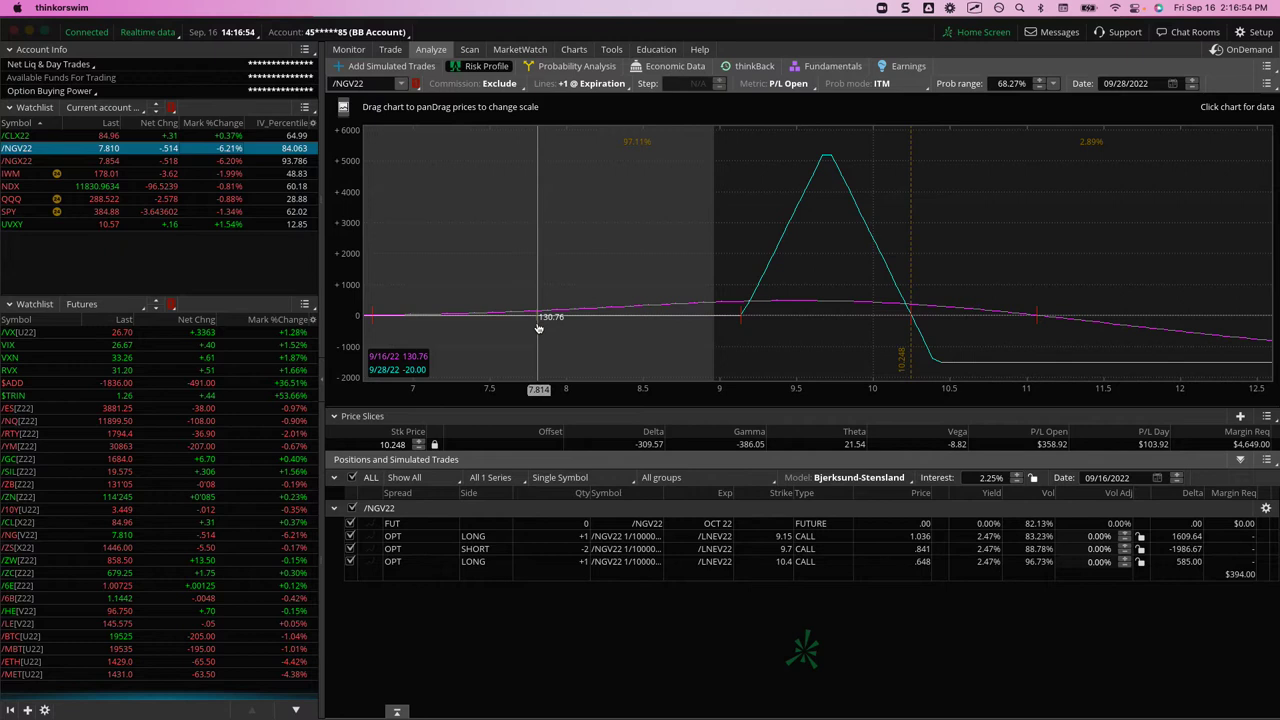
left_click_drag(537, 326, 651, 324)
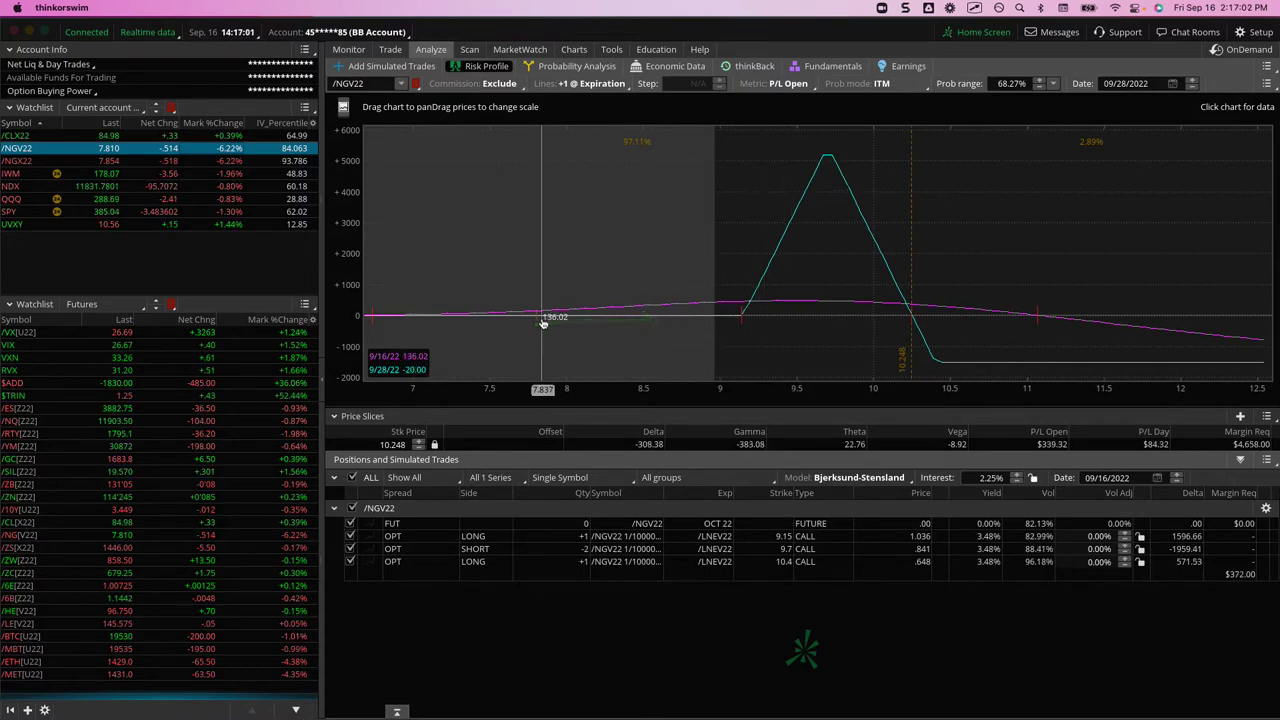
left_click_drag(385, 370, 380, 378)
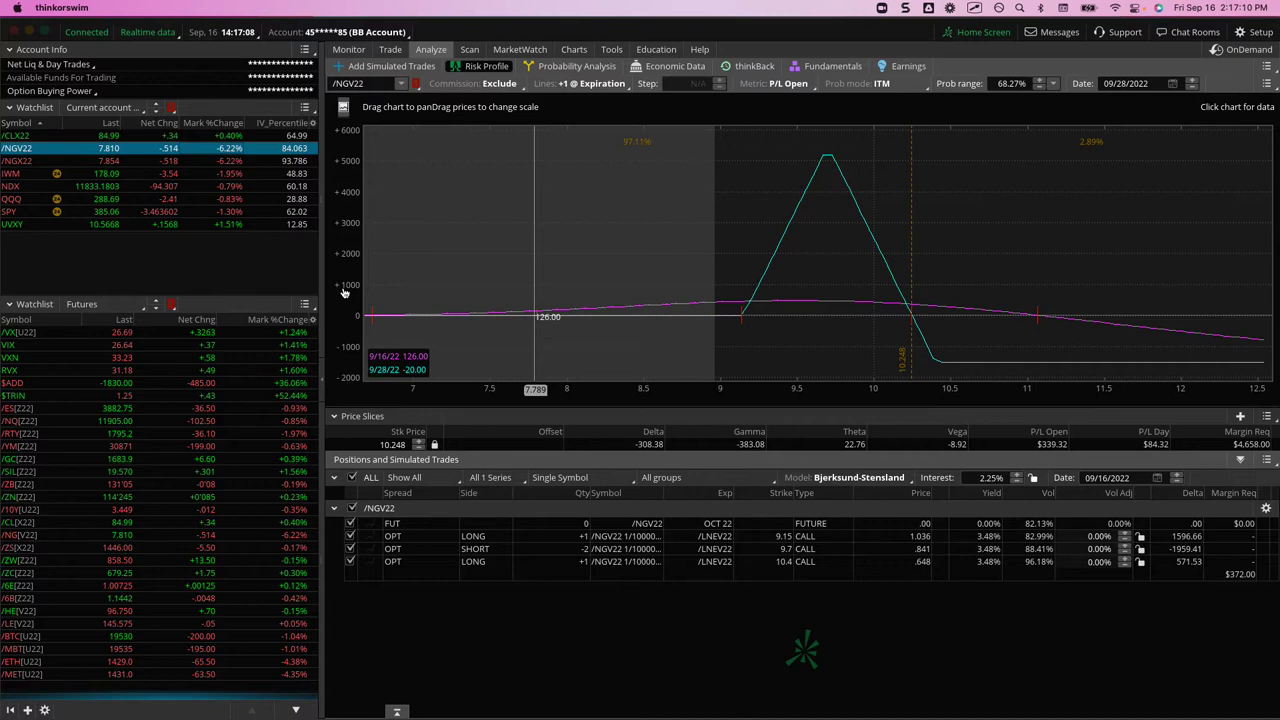
Step: Load the /NGX22 7.5/7.9/8.25 put butterfly risk profile and trace its flat P/L line
left_click(225, 162)
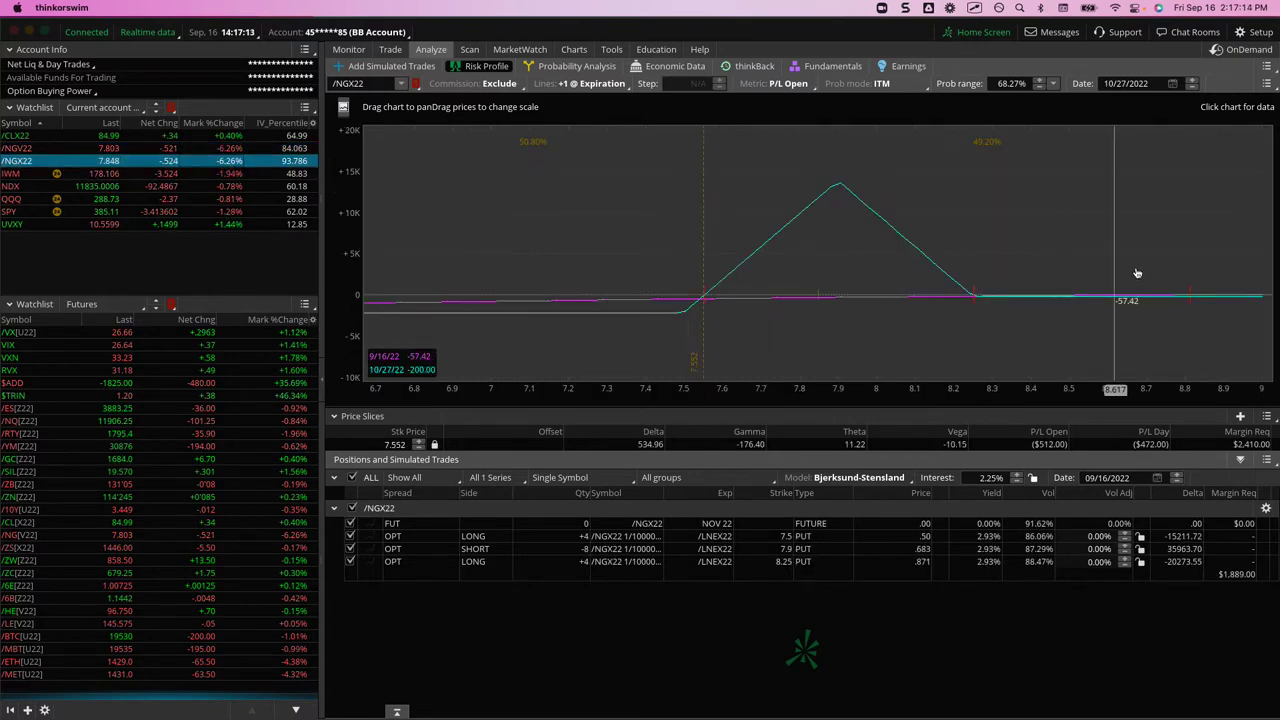
left_click(1231, 297)
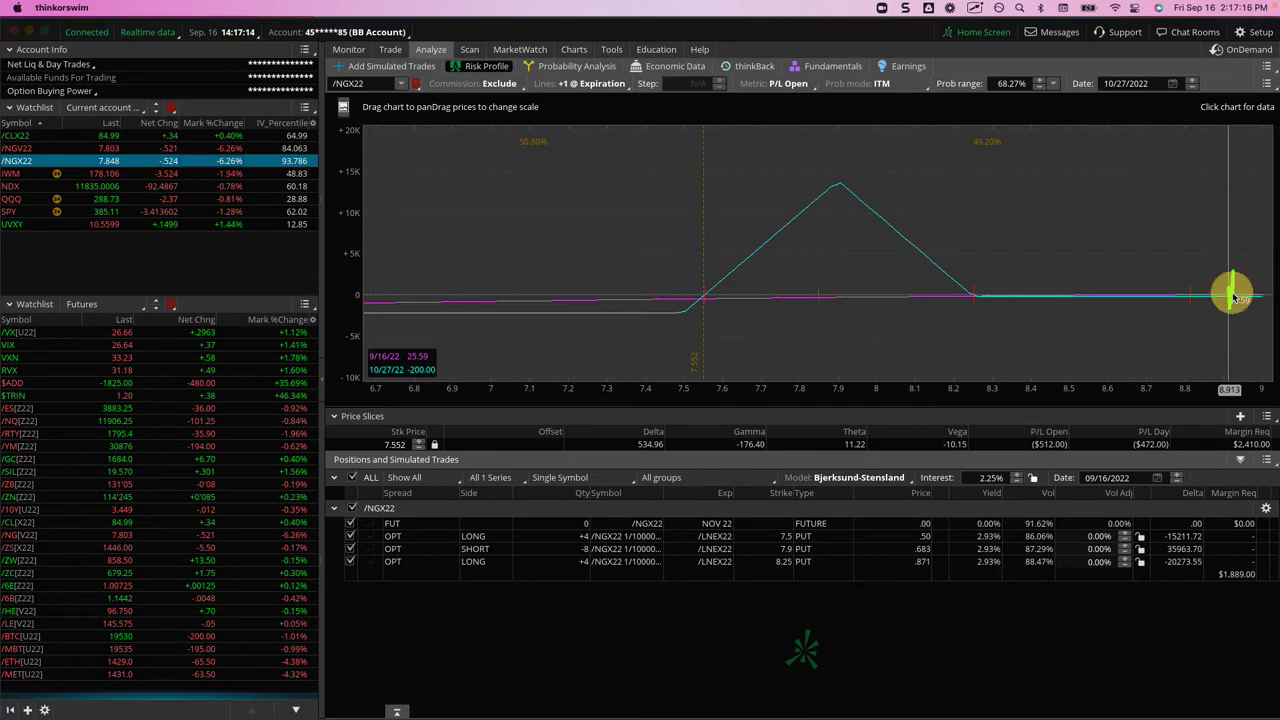
mouse_move(1233, 297)
left_mouse_down()
mouse_move(823, 294)
mouse_move(812, 207)
mouse_move(885, 279)
left_mouse_up()
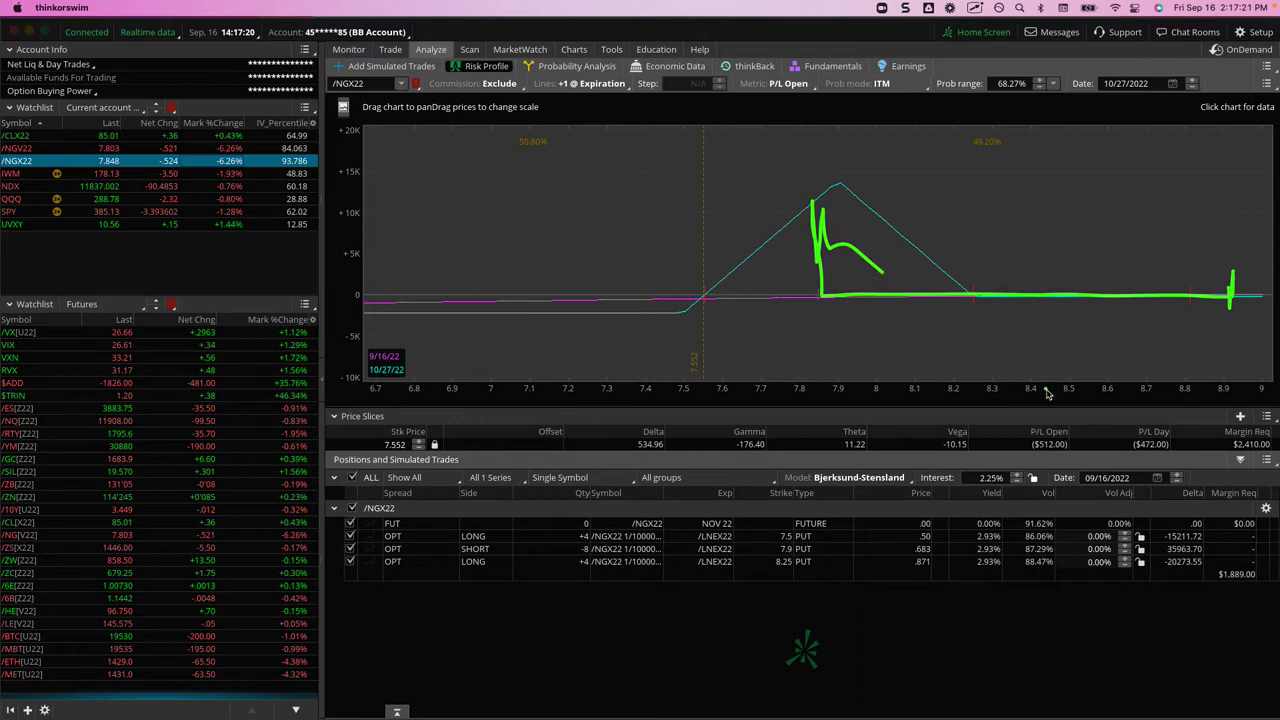
Step: Load the IWM positions and plot the 5 Oct condor, then the 14 OCT 22 condor
left_click(222, 175)
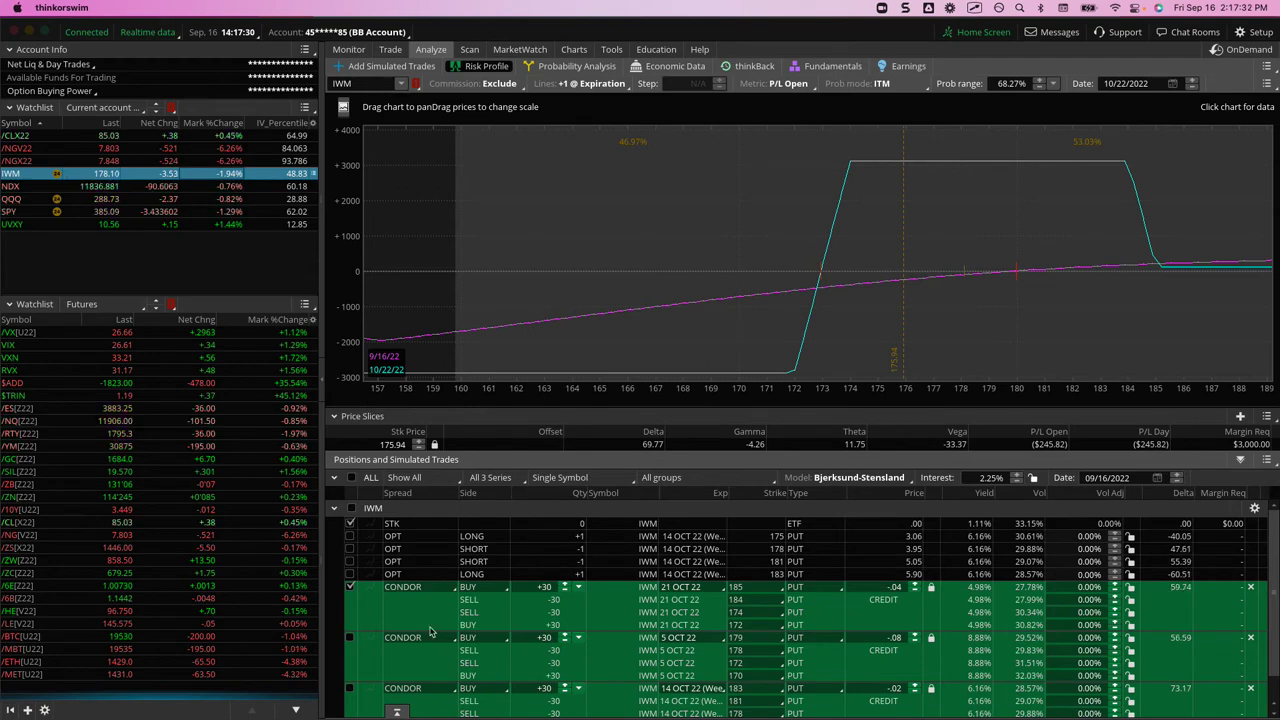
left_click(350, 587)
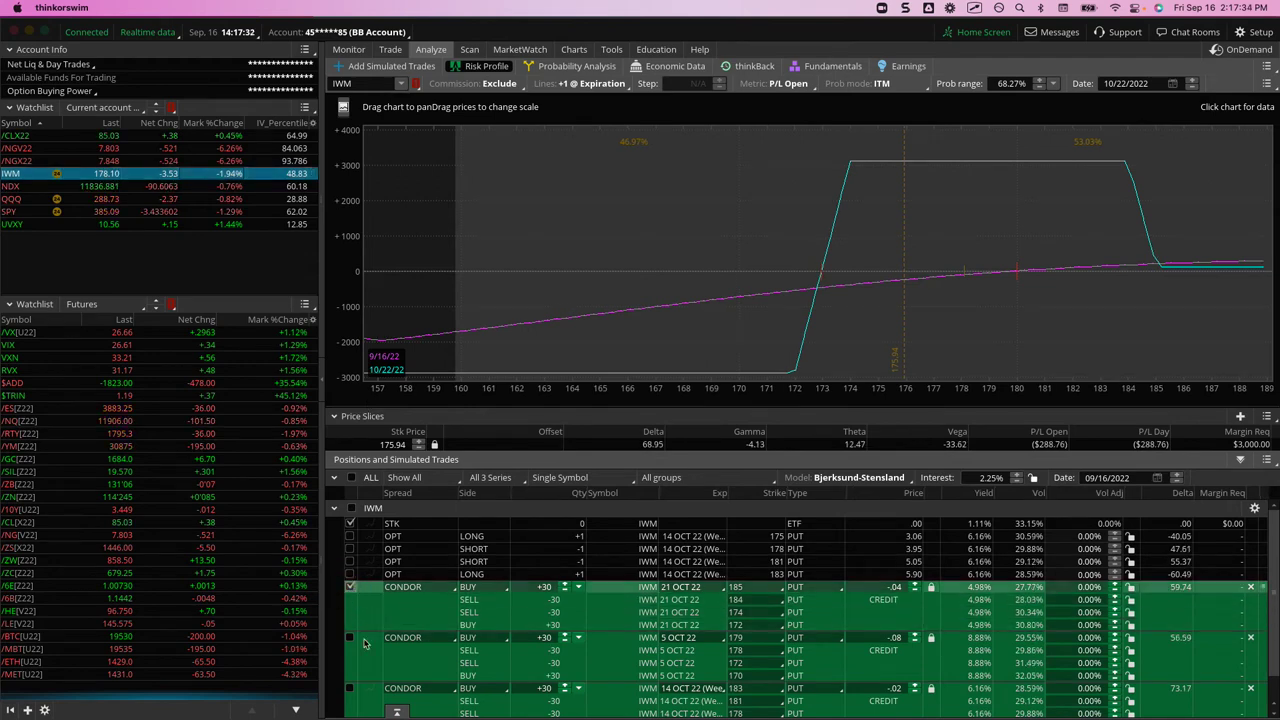
left_click(349, 638)
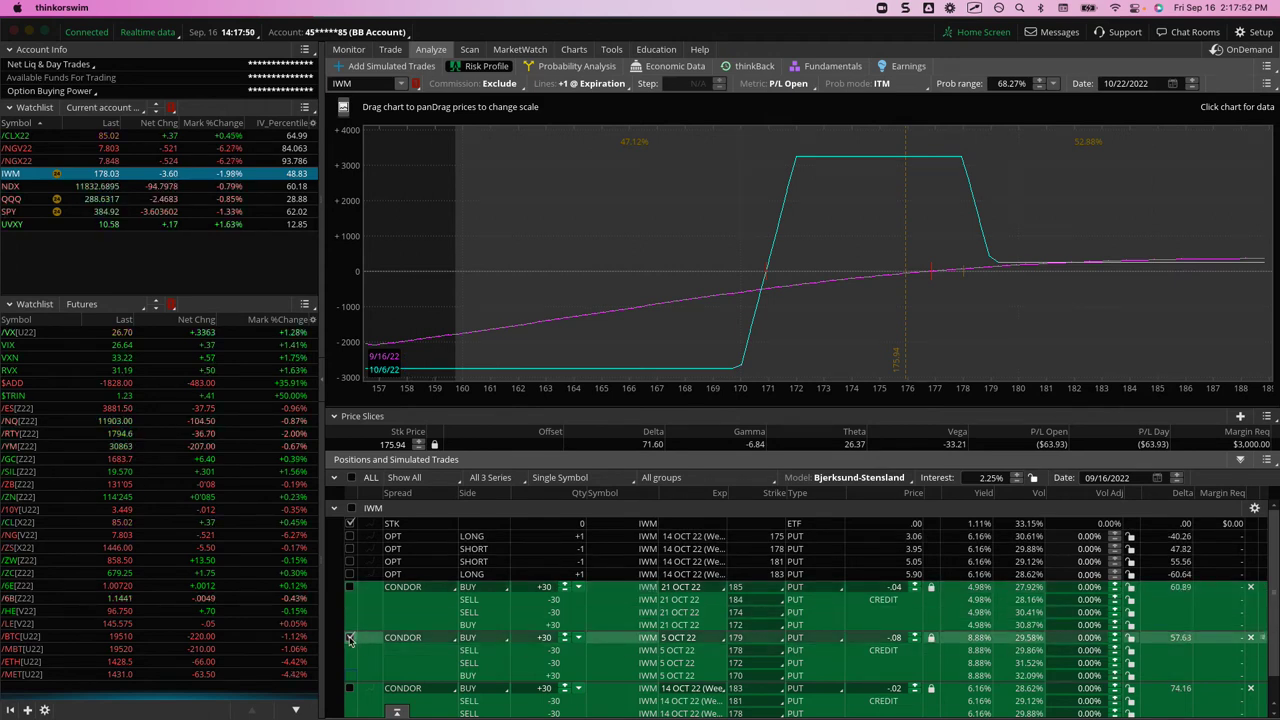
left_click(350, 638)
left_click(350, 690)
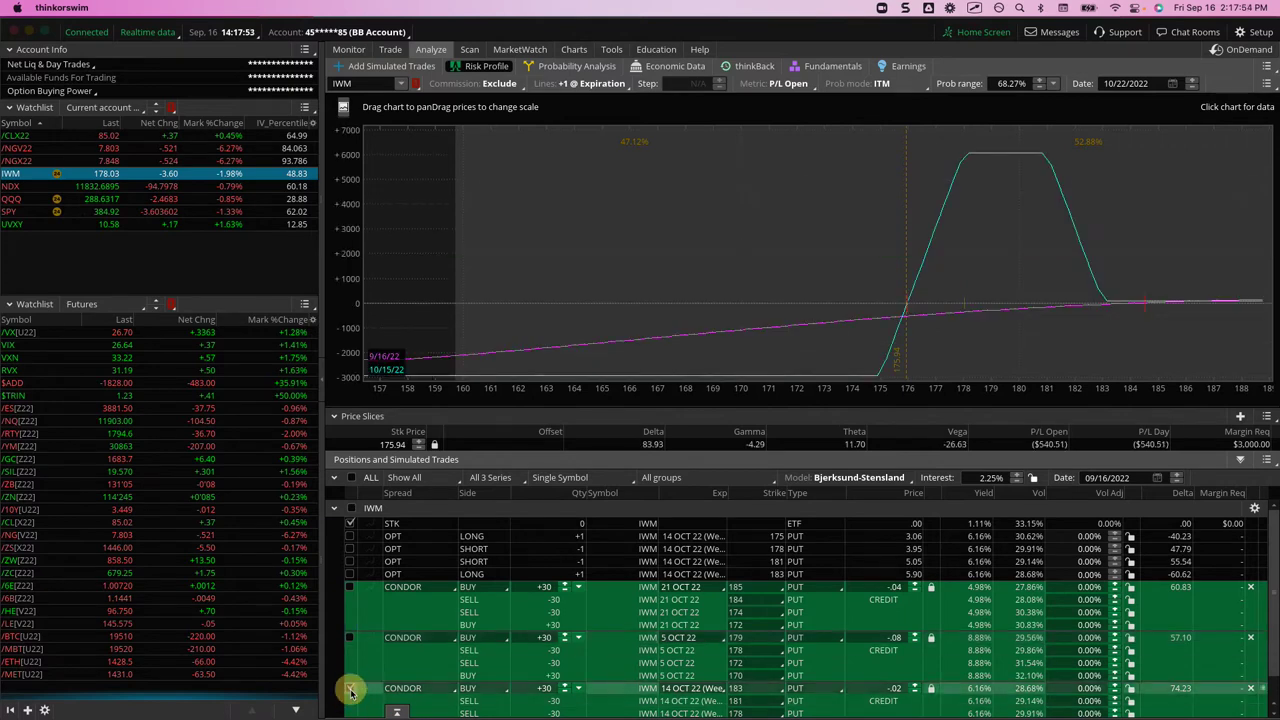
left_click(965, 299)
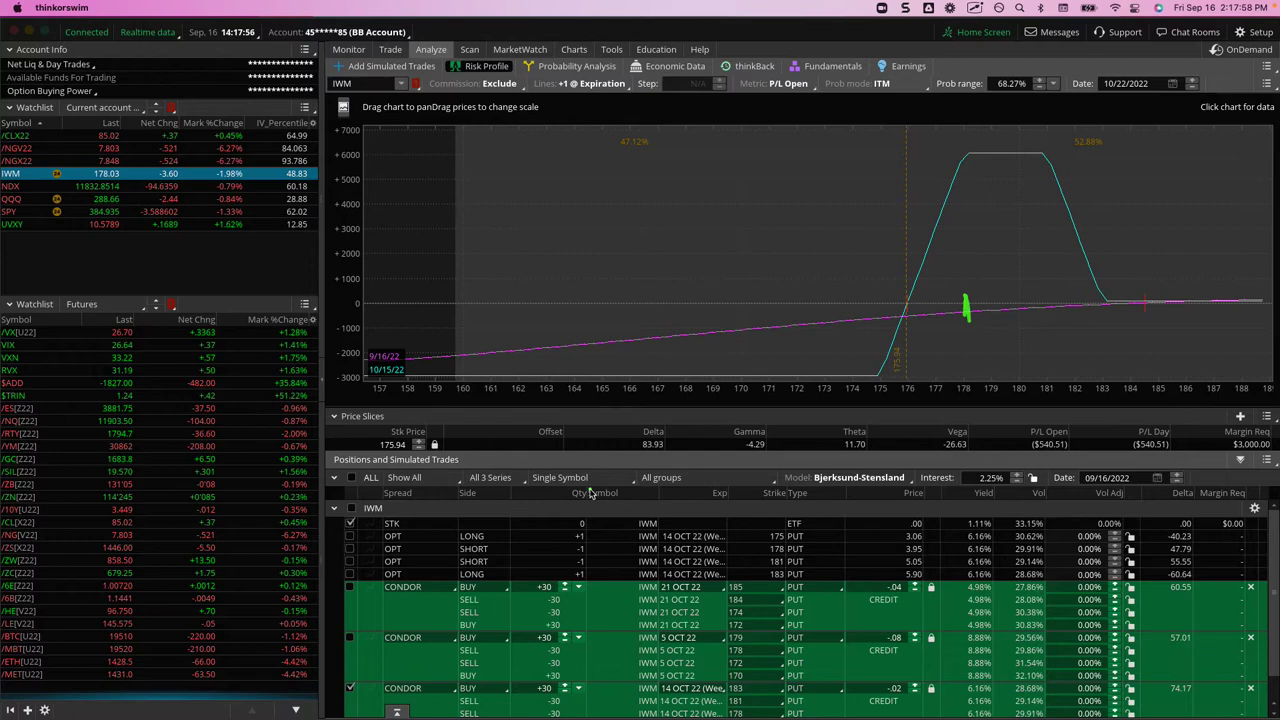
Step: Swap in the 21 OCT 22 put condor alone and trace its profit zone
left_click(350, 690)
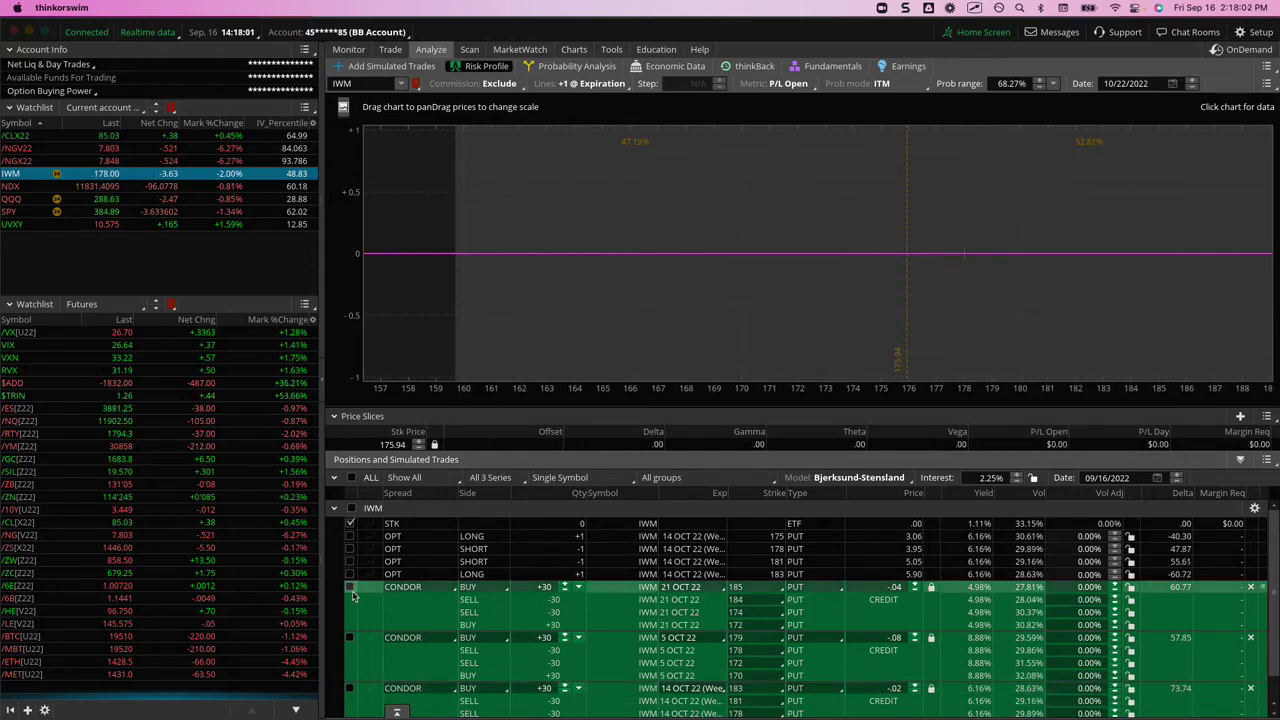
left_click(350, 588)
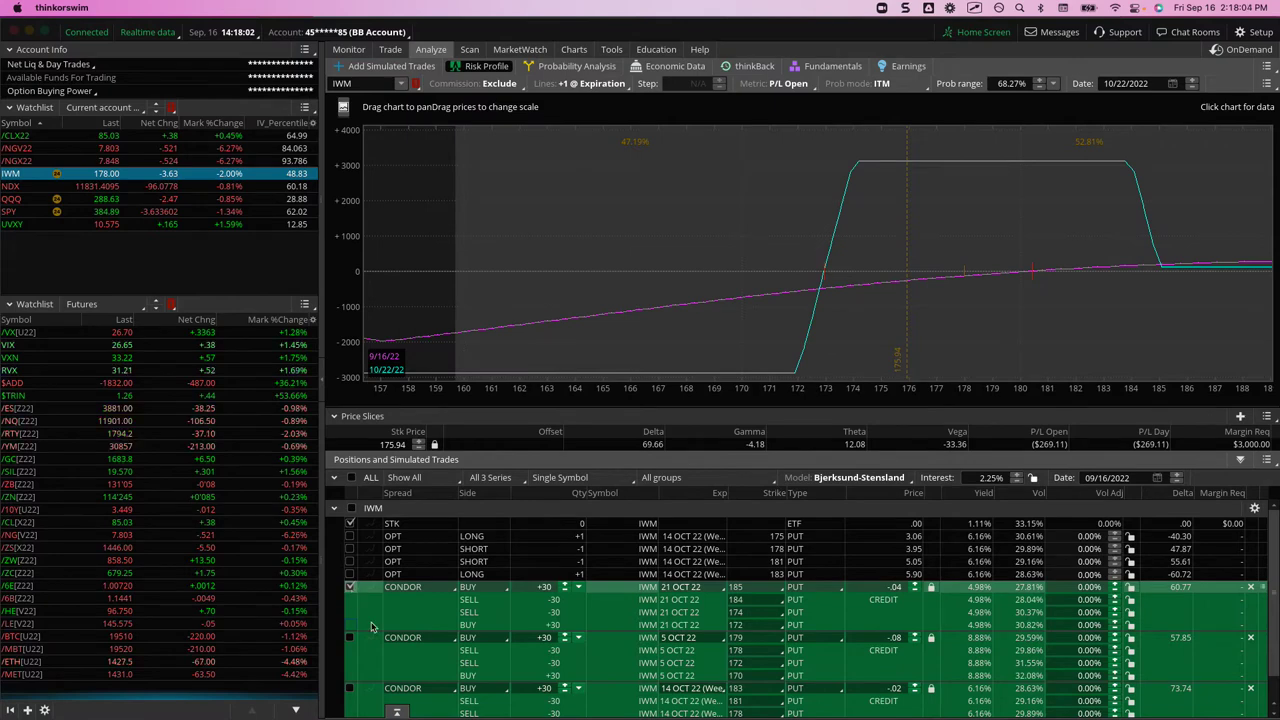
left_click(964, 289)
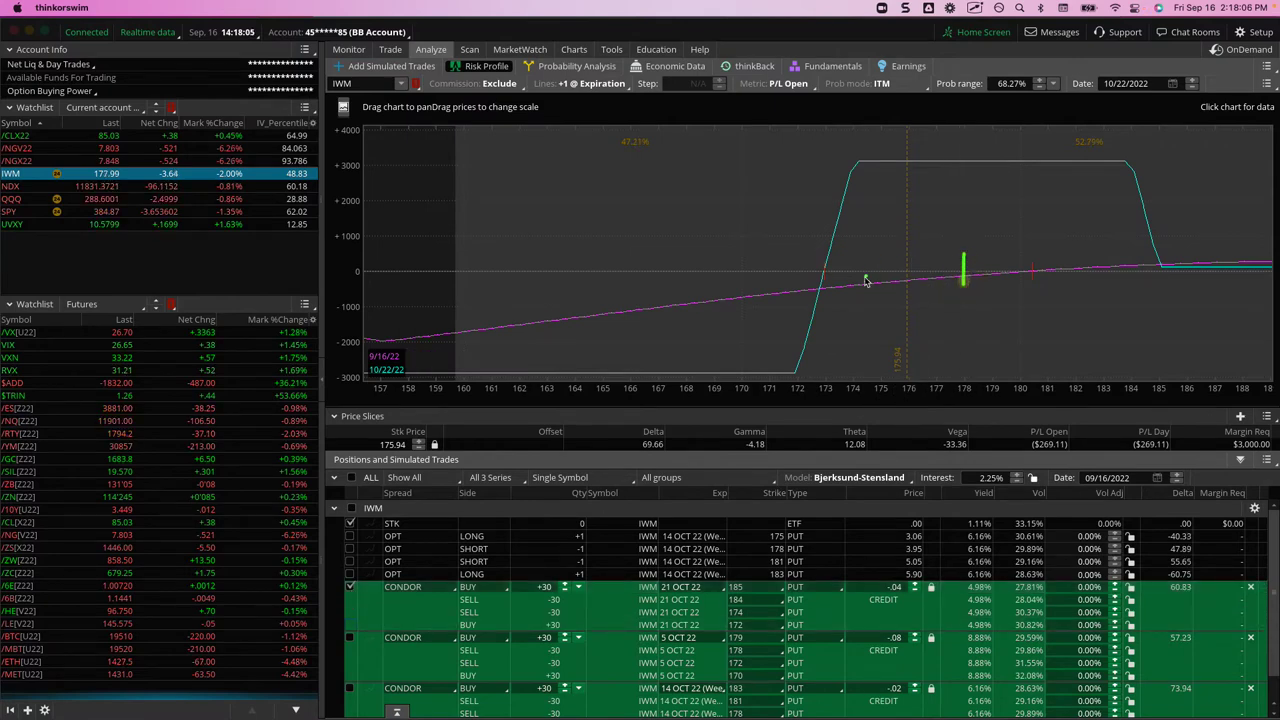
mouse_move(820, 286)
left_mouse_down()
mouse_move(829, 186)
mouse_move(962, 163)
mouse_move(1137, 177)
mouse_move(1162, 266)
left_mouse_up()
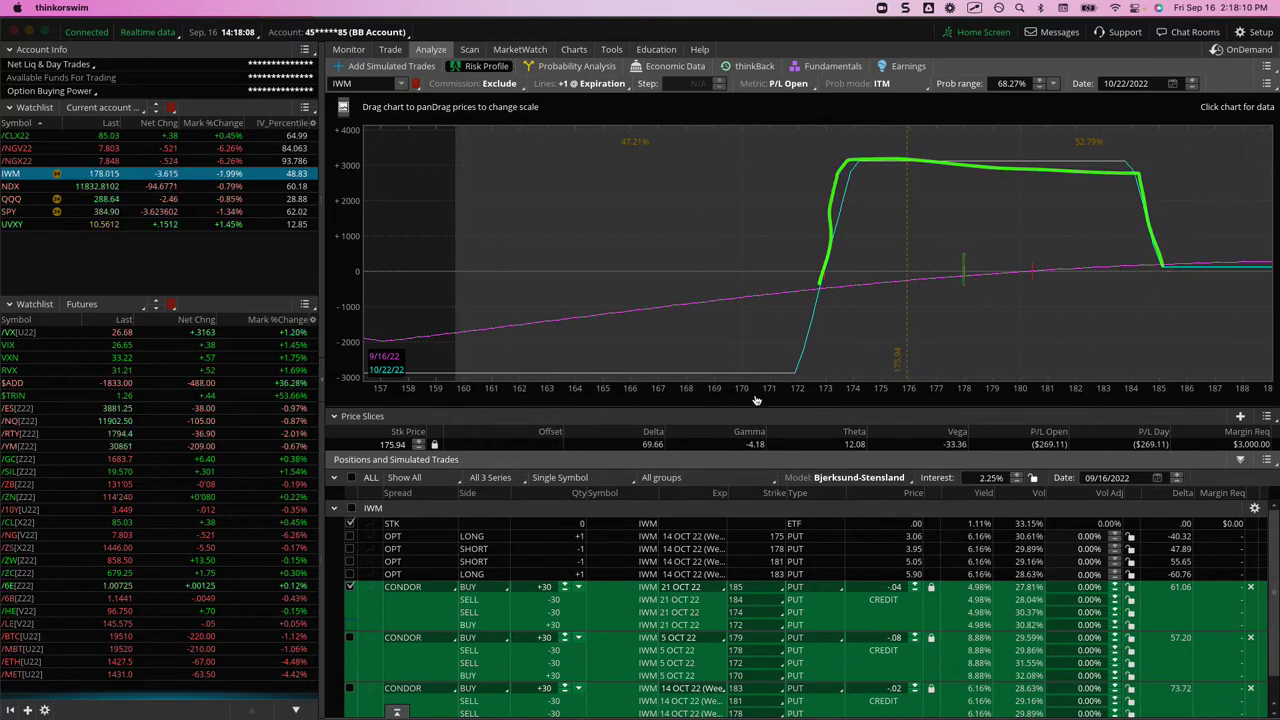
scroll(535, 585, "down", 2)
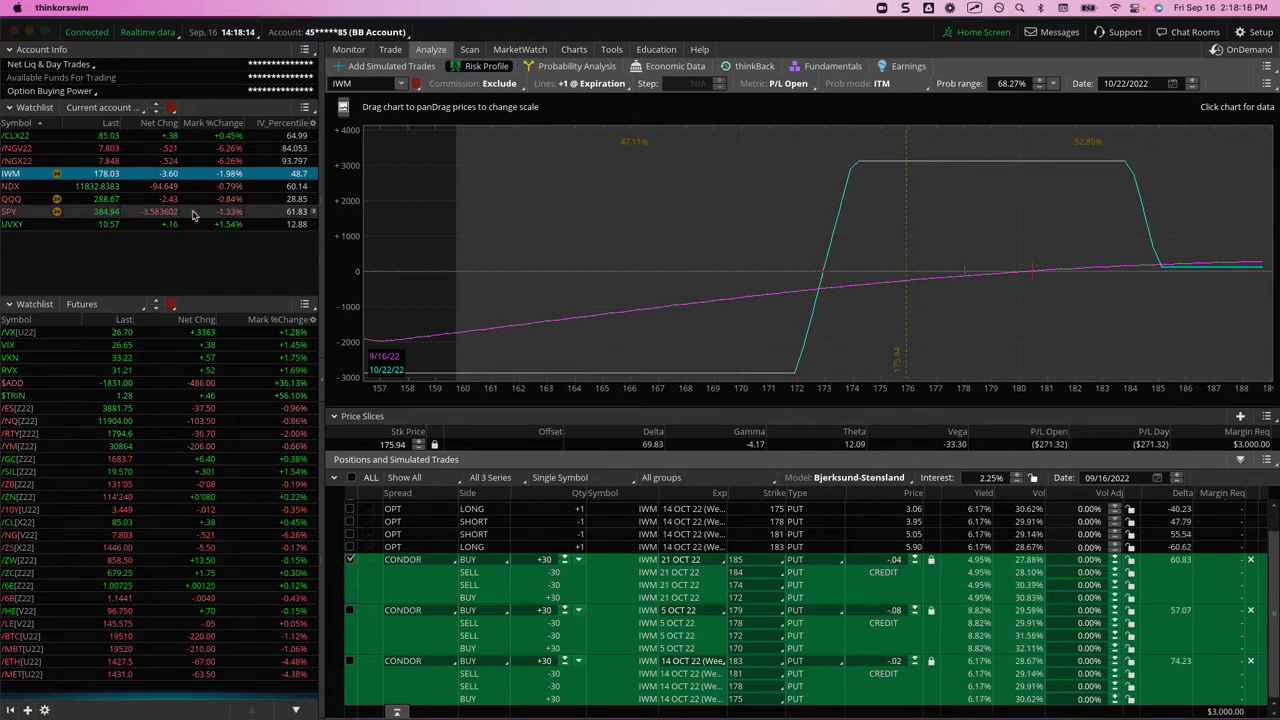
Step: Switch to SPY and pan its risk profile, reading P/L near 394.75, 383.50 and 383.91
left_click(194, 213)
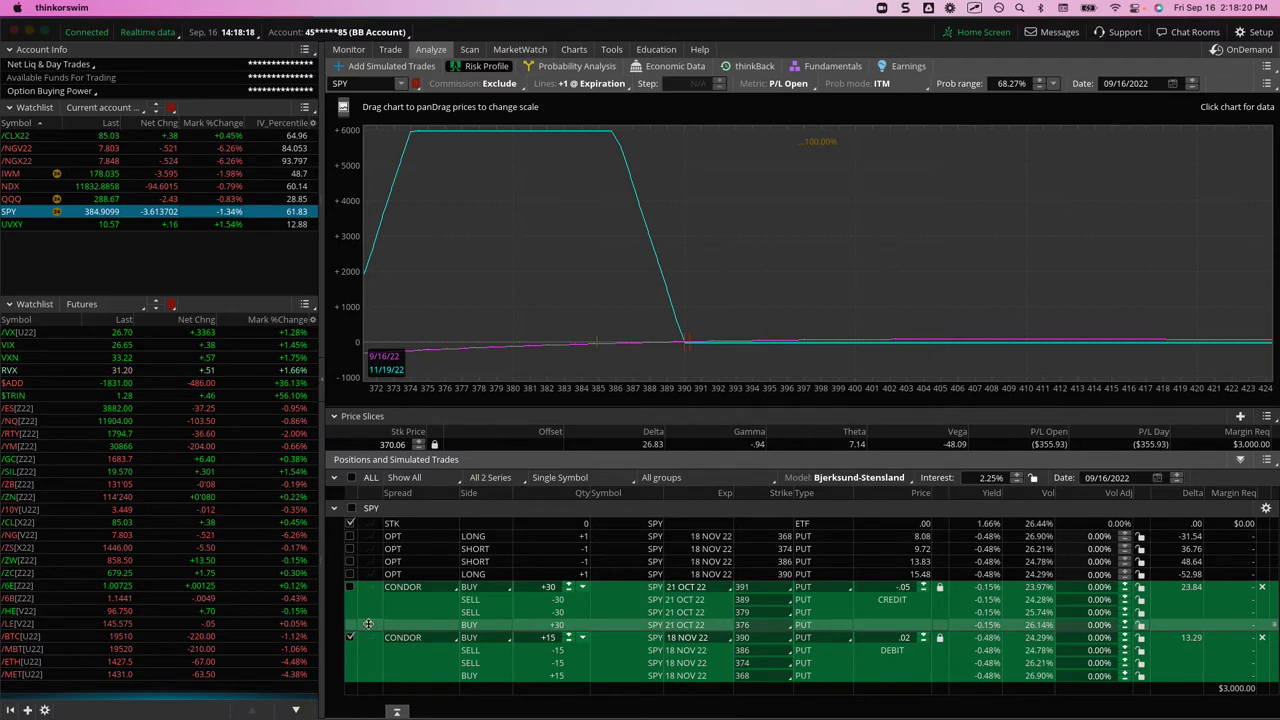
left_click(770, 260)
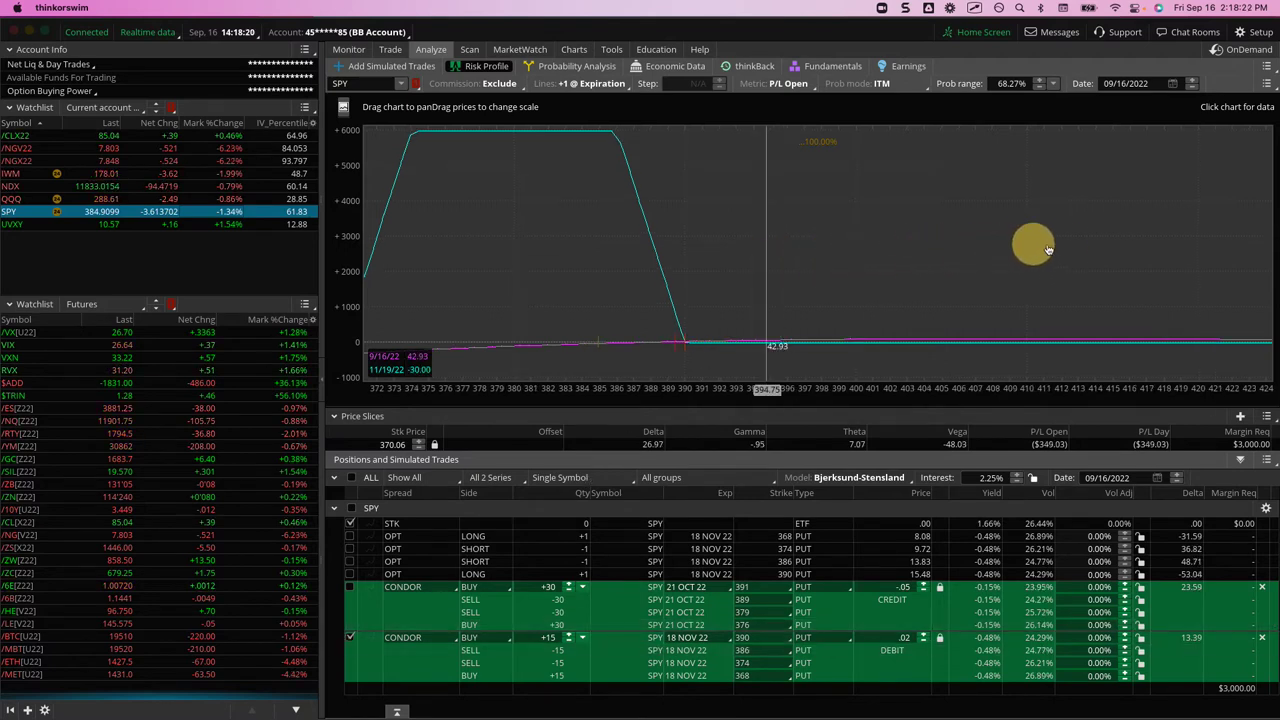
left_click_drag(717, 214, 957, 214)
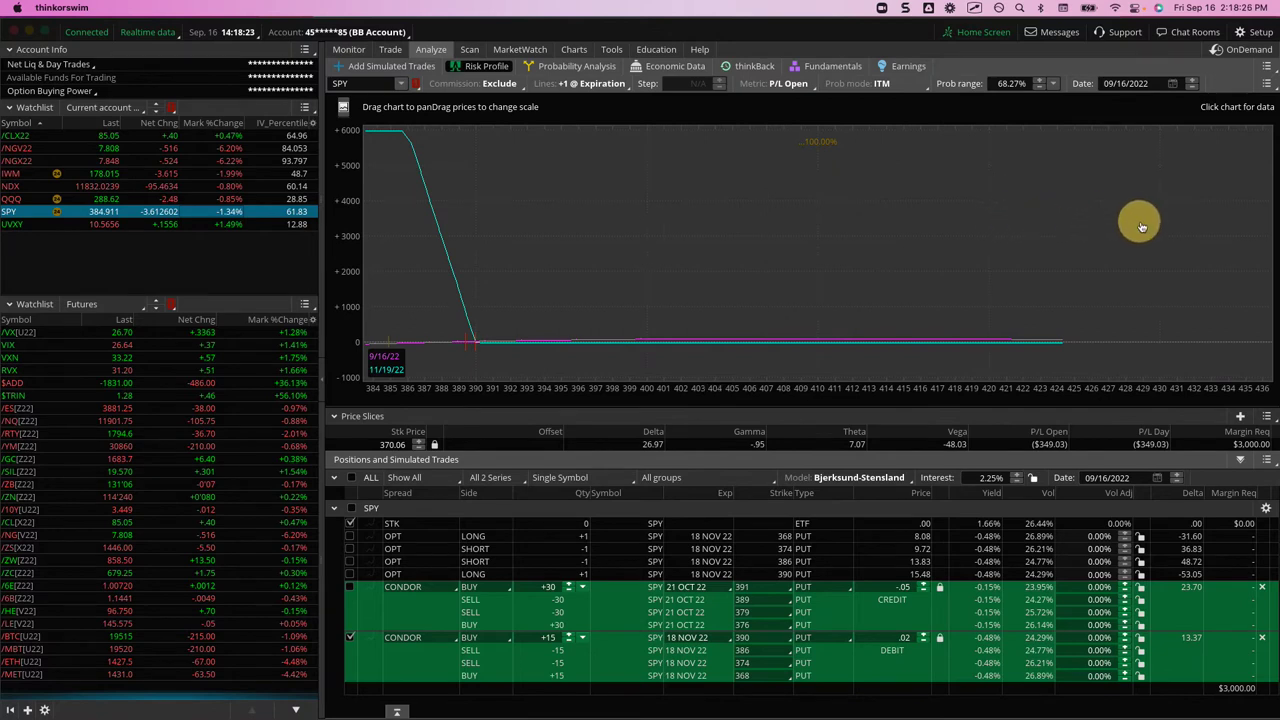
left_click_drag(412, 289, 531, 289)
left_click(483, 291)
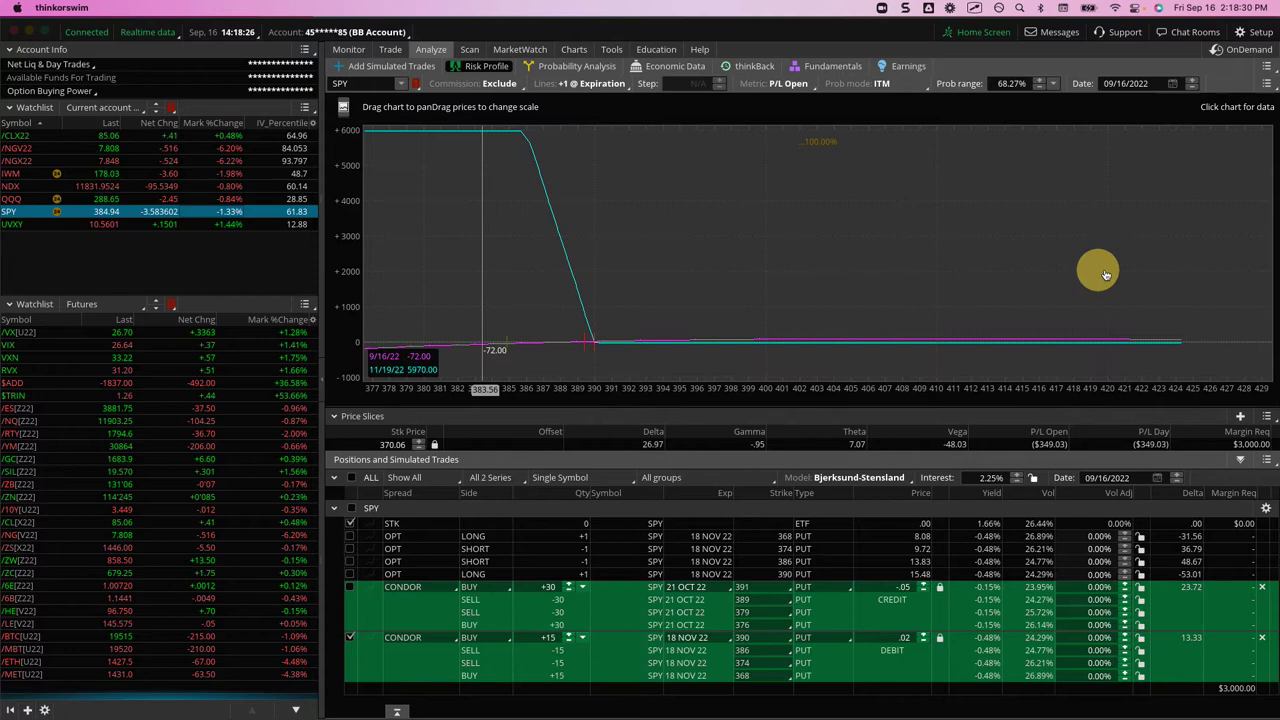
left_click_drag(1171, 271, 373, 267)
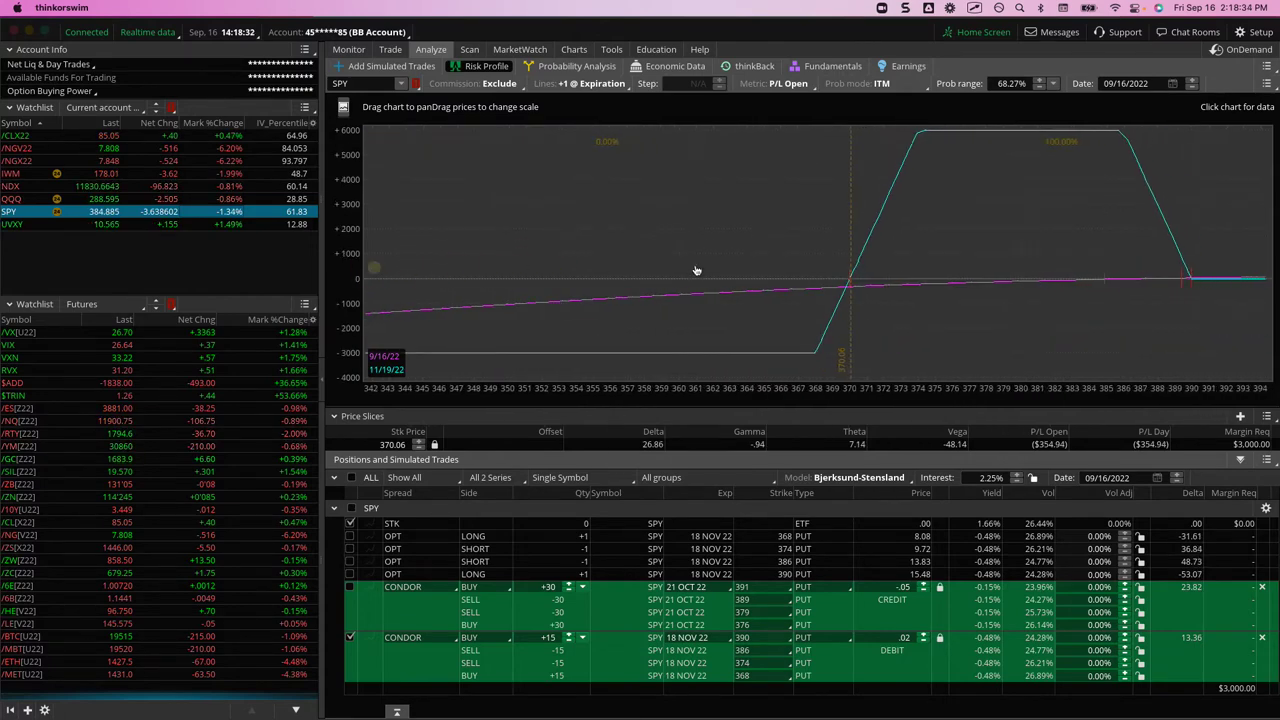
left_click(710, 271)
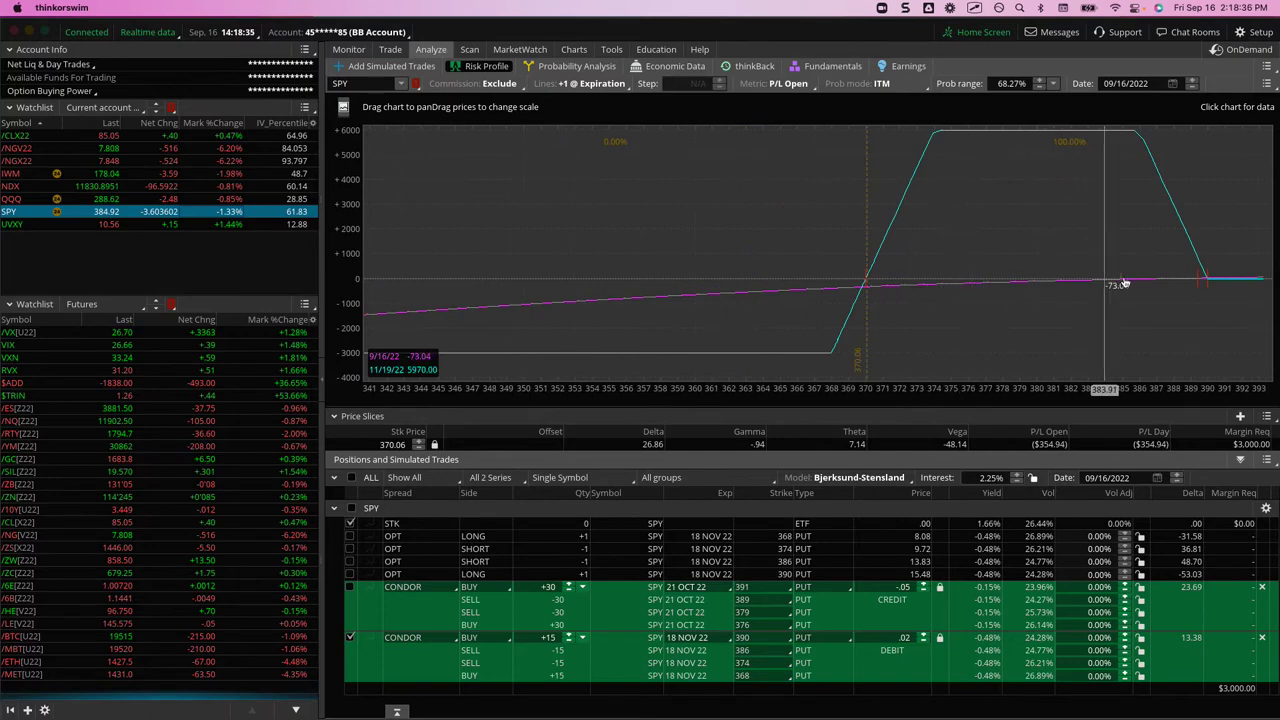
left_click(1121, 280)
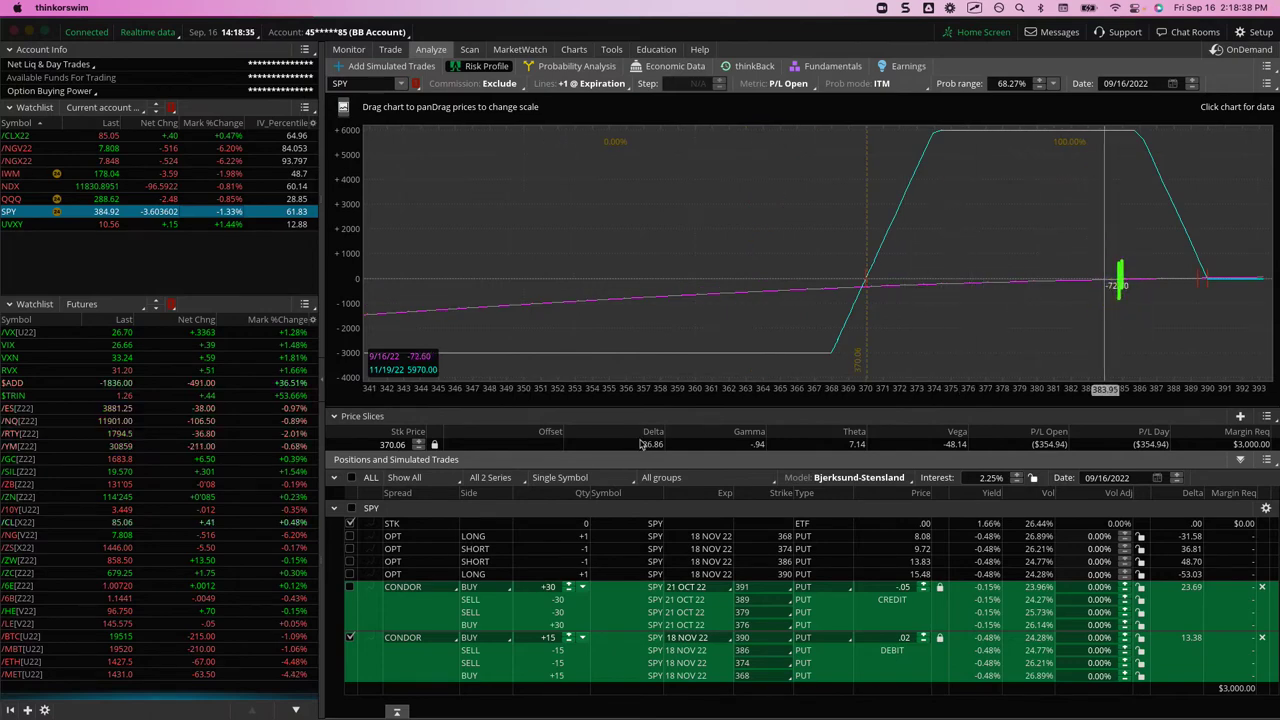
Step: Replace the 18 NOV 22 condor with the 21 OCT 22 condor in the profile
left_click(351, 637)
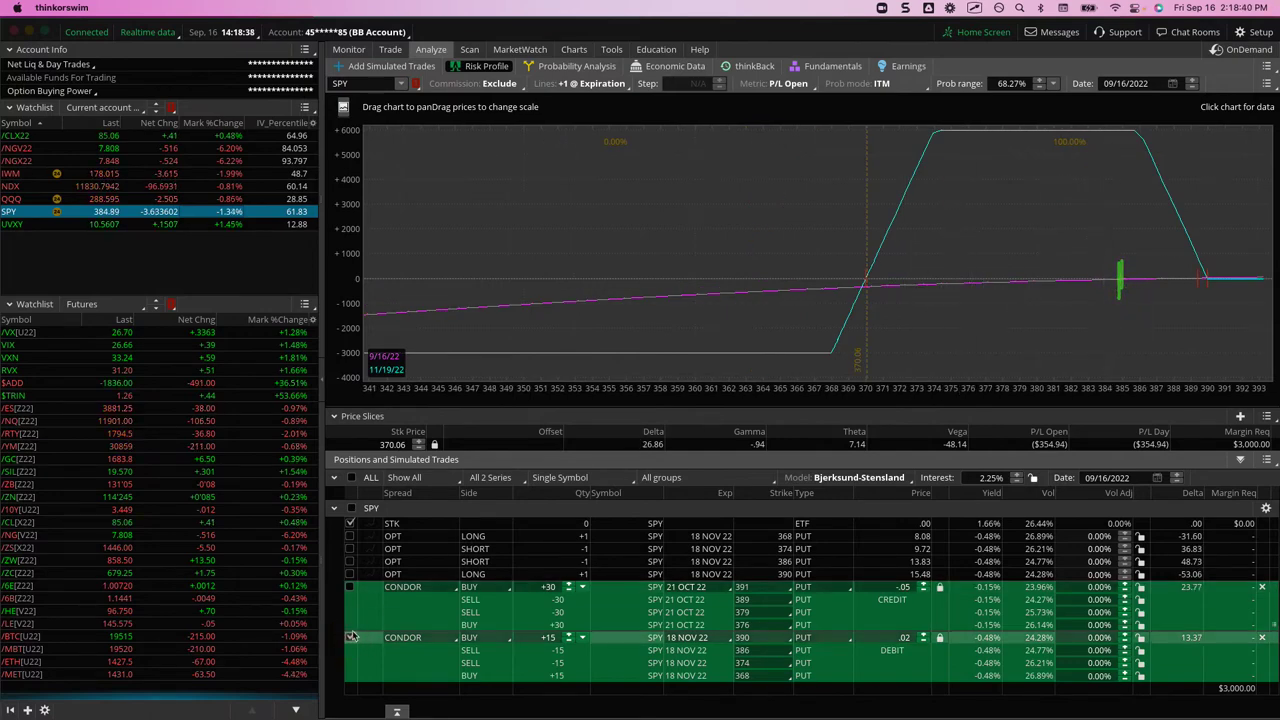
left_click(350, 588)
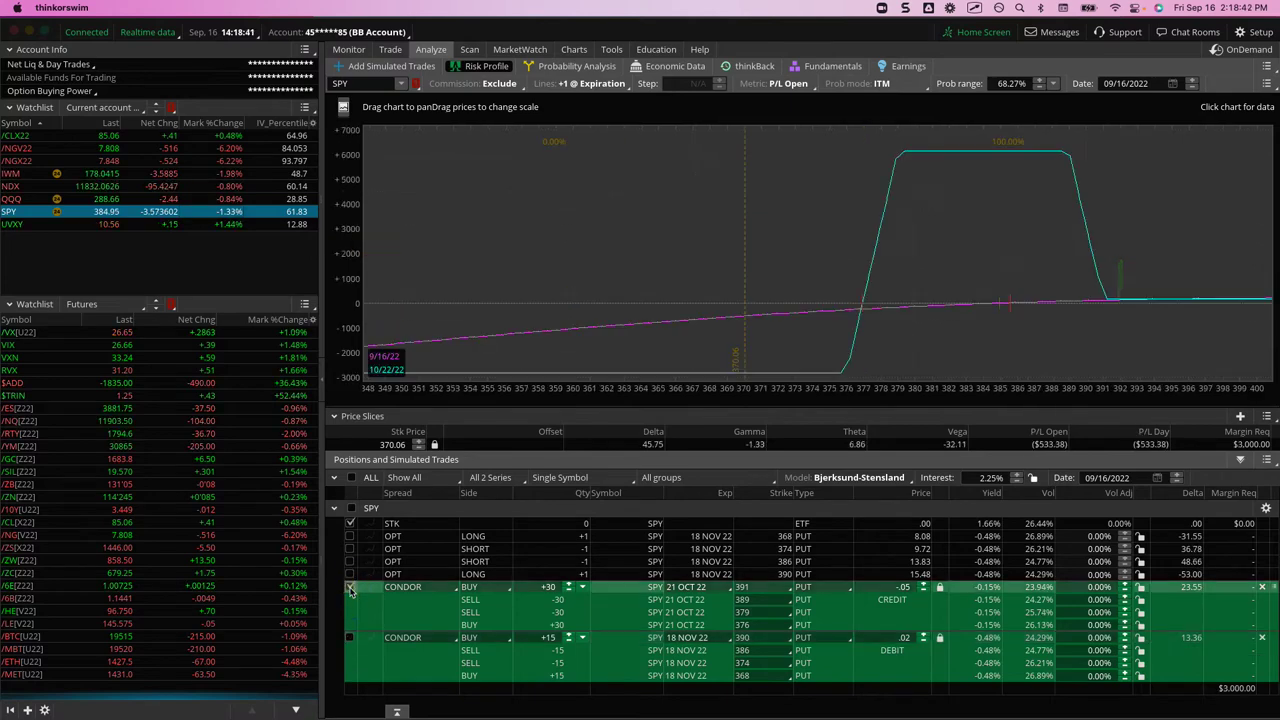
left_click(995, 300)
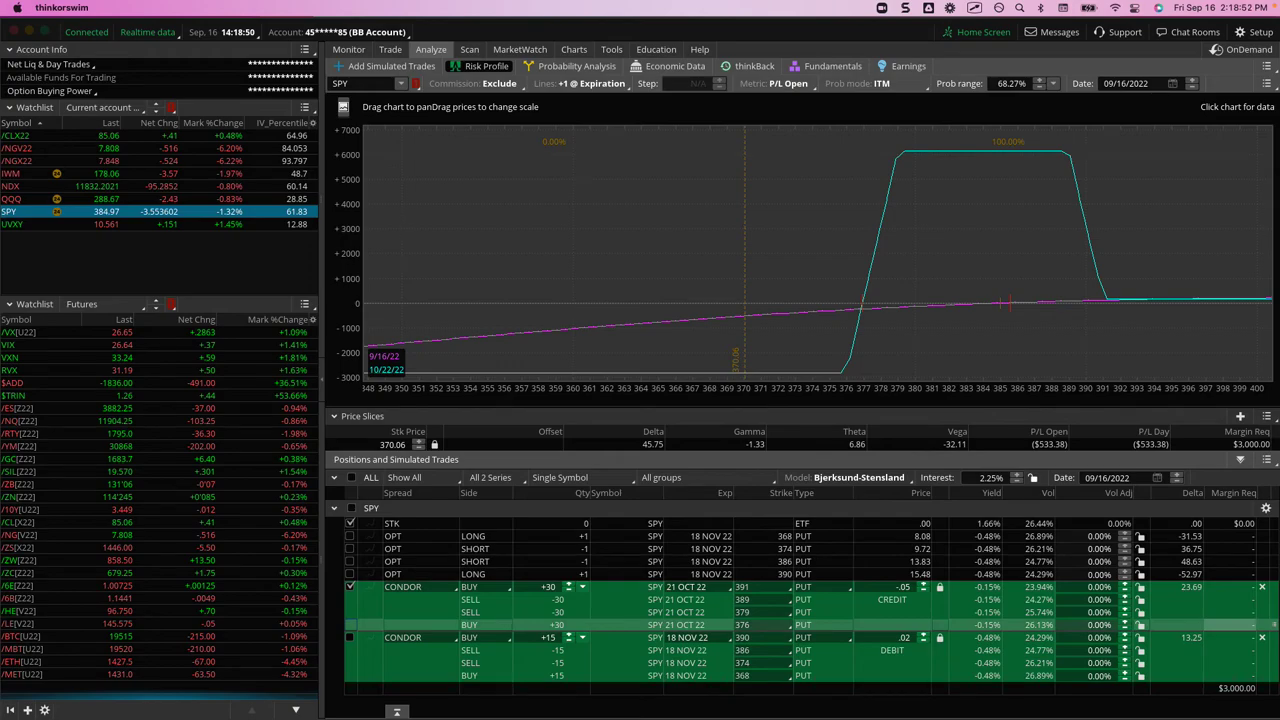
Step: Switch to Discord and open the #iron-duck-trades channel
key("super+Tab")
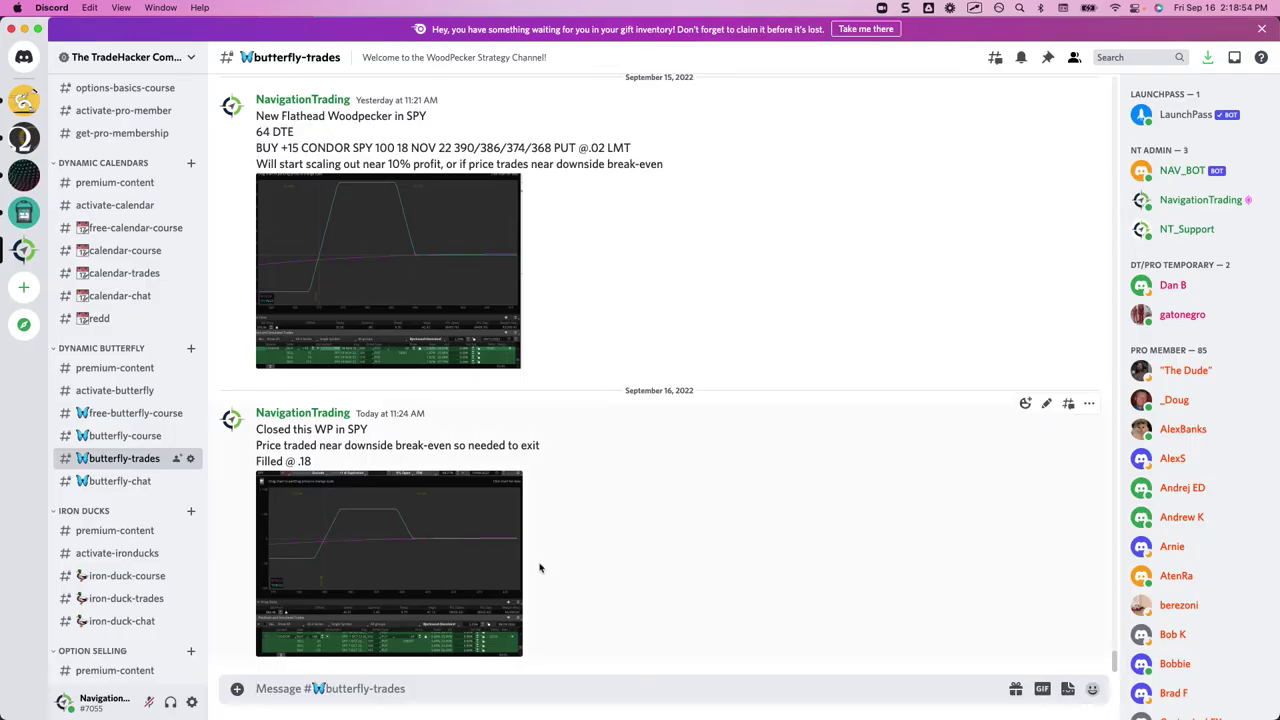
scroll(157, 490, "down", 2)
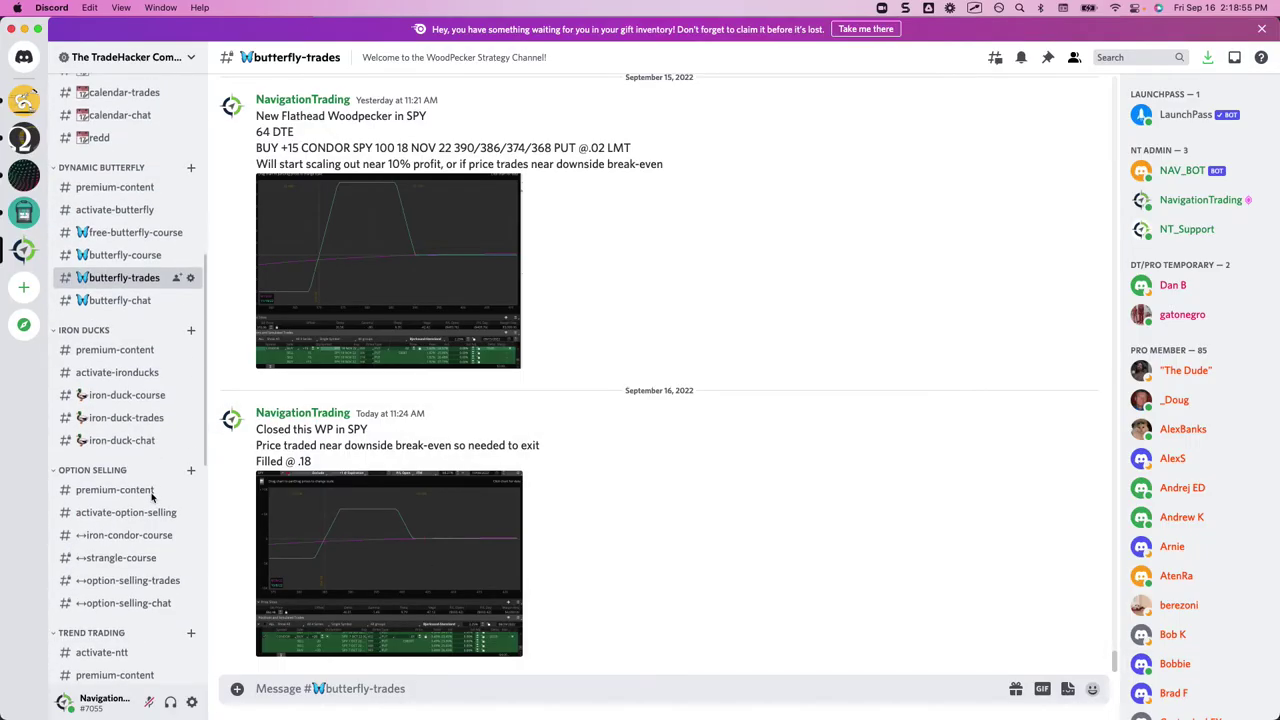
left_click(120, 415)
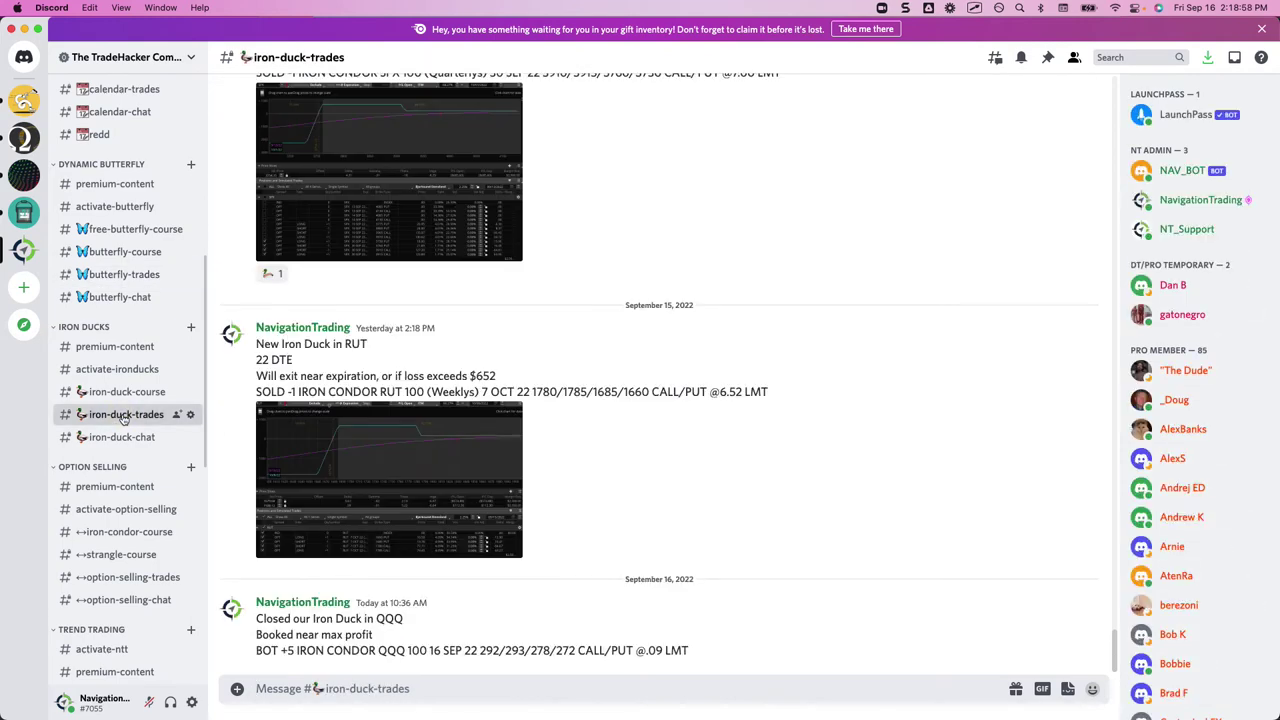
scroll(478, 425, "up", 5)
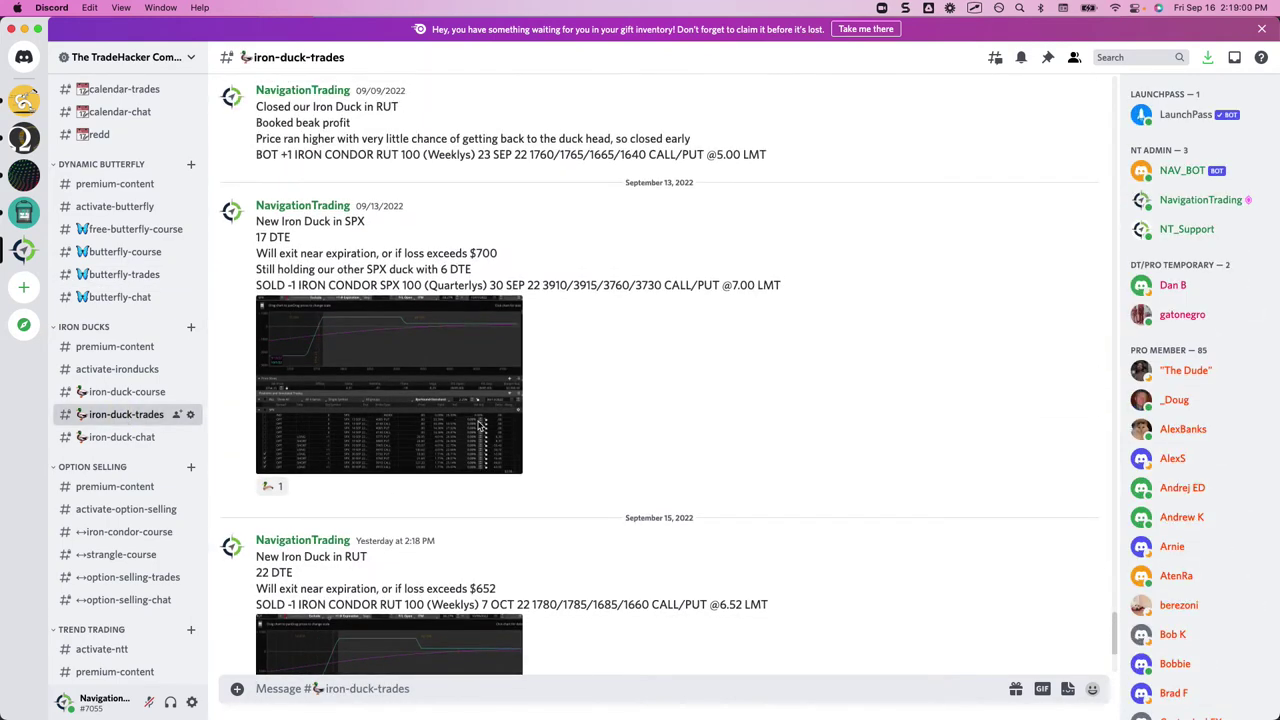
scroll(478, 425, "down", 3)
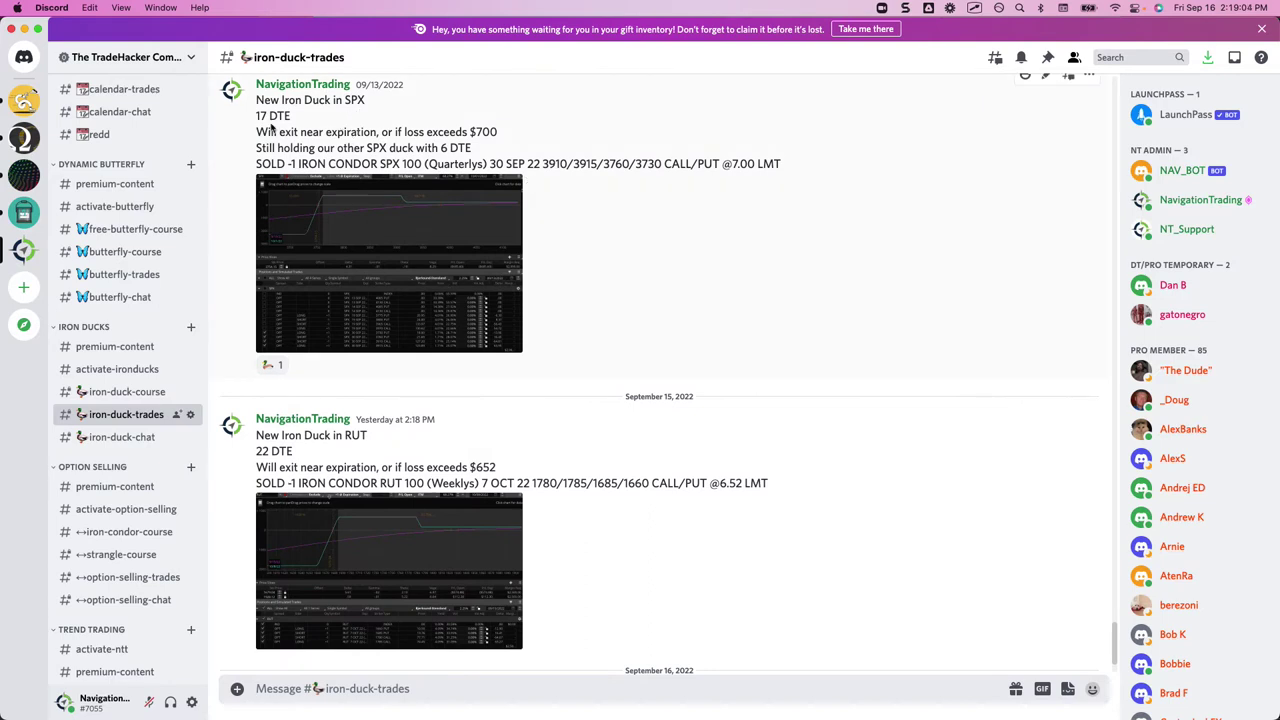
Step: Underline 17 DTE in the SPX alert, scroll through the alerts, then return to thinkorswim
left_click_drag(256, 124, 296, 127)
scroll(416, 304, "down", 2)
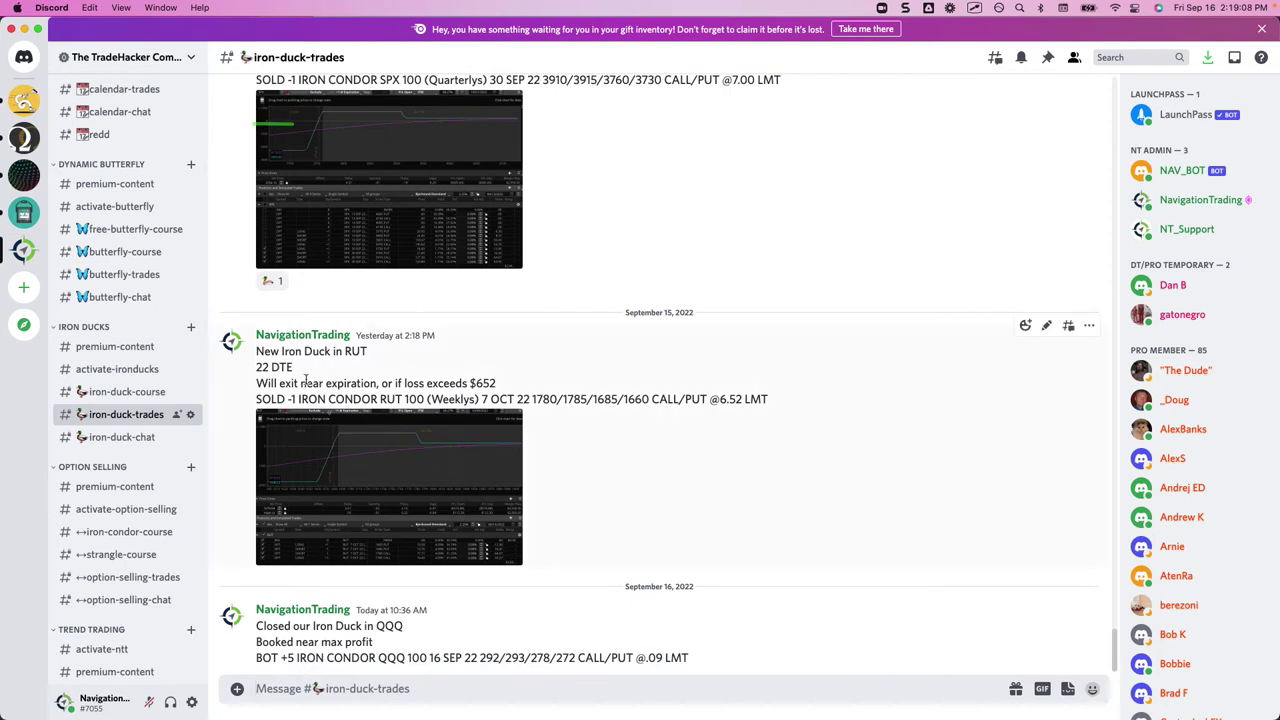
left_click_drag(256, 376, 290, 376)
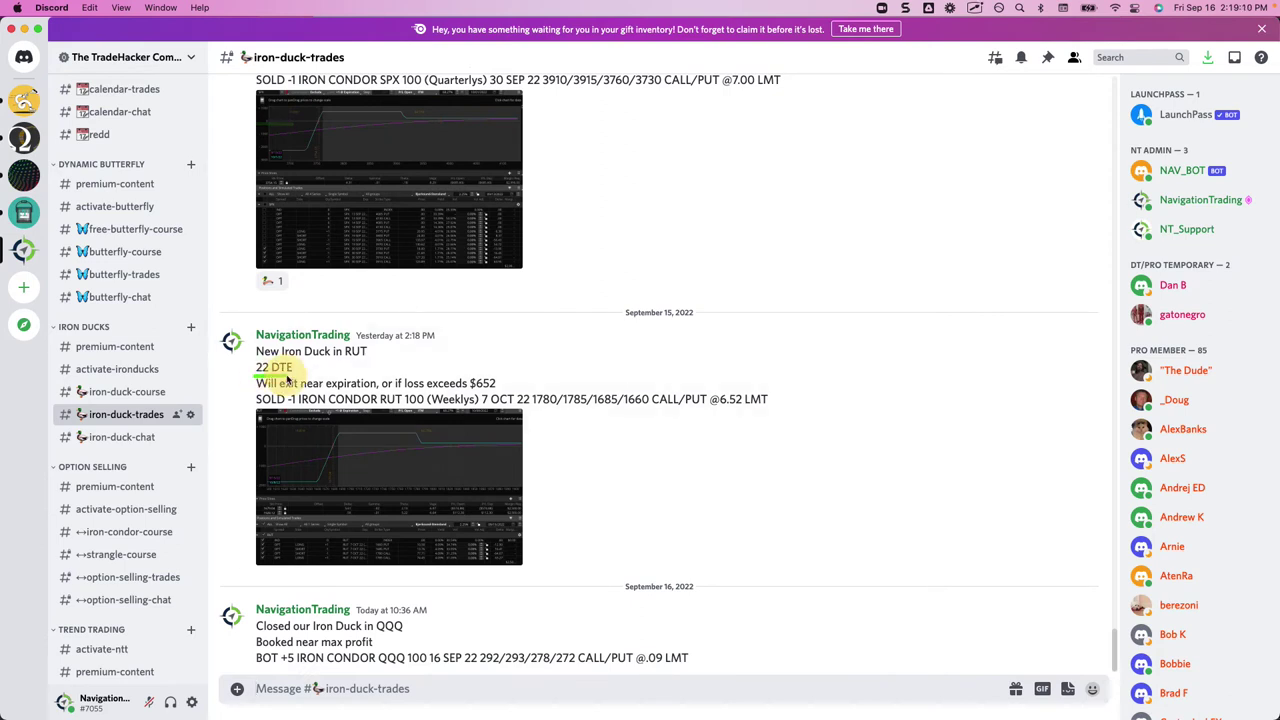
scroll(653, 403, "down", 1)
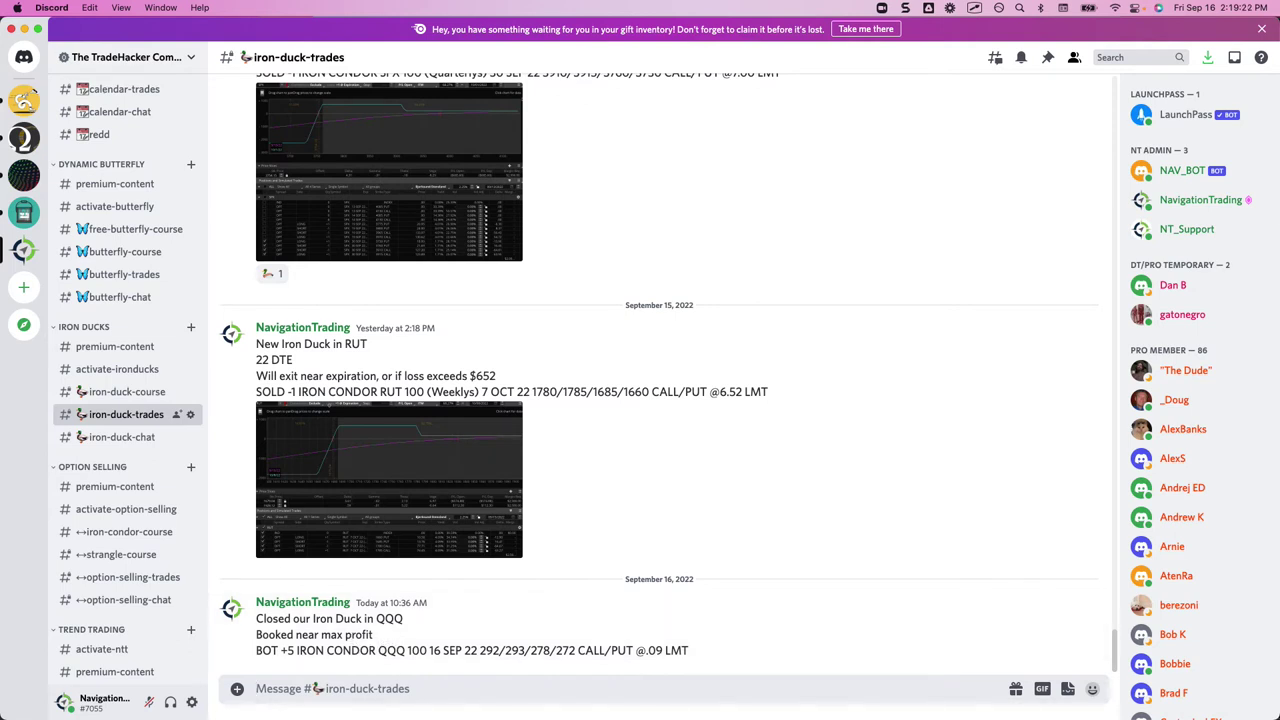
key("super+Tab")
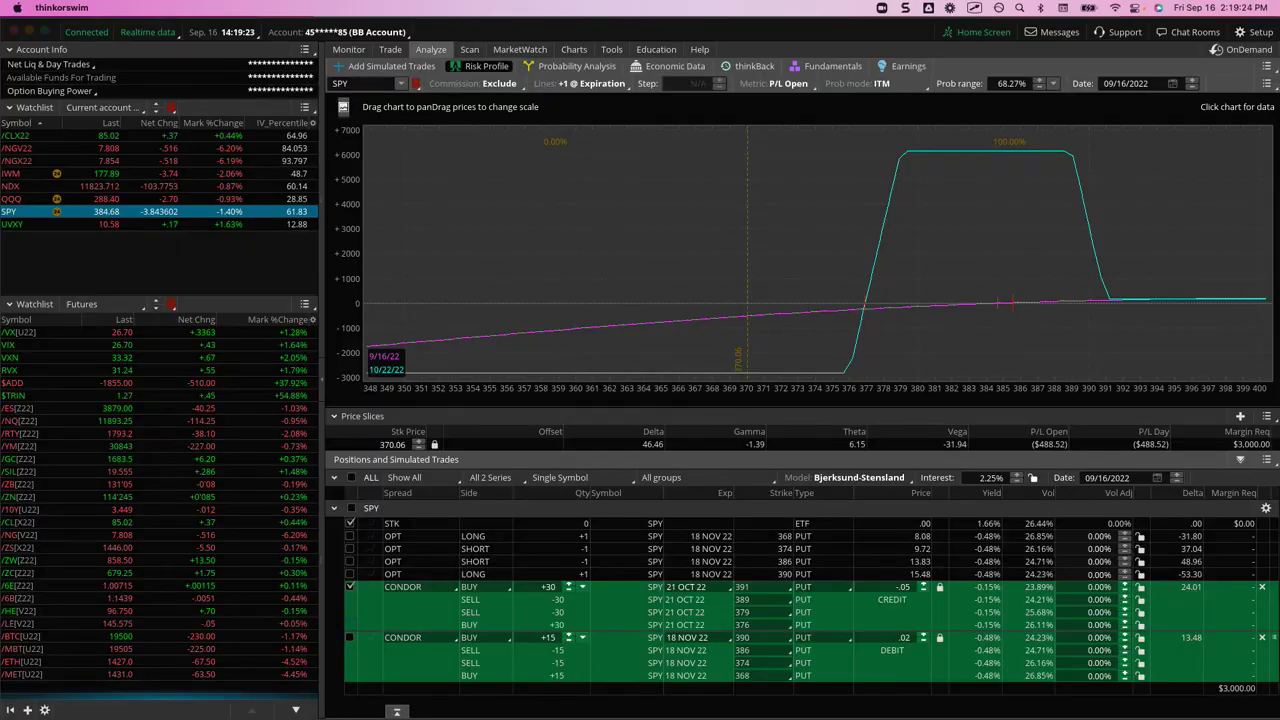
Step: Switch to the other trading account, load the RUT iron condor risk profile, then select SPX
left_click(334, 32)
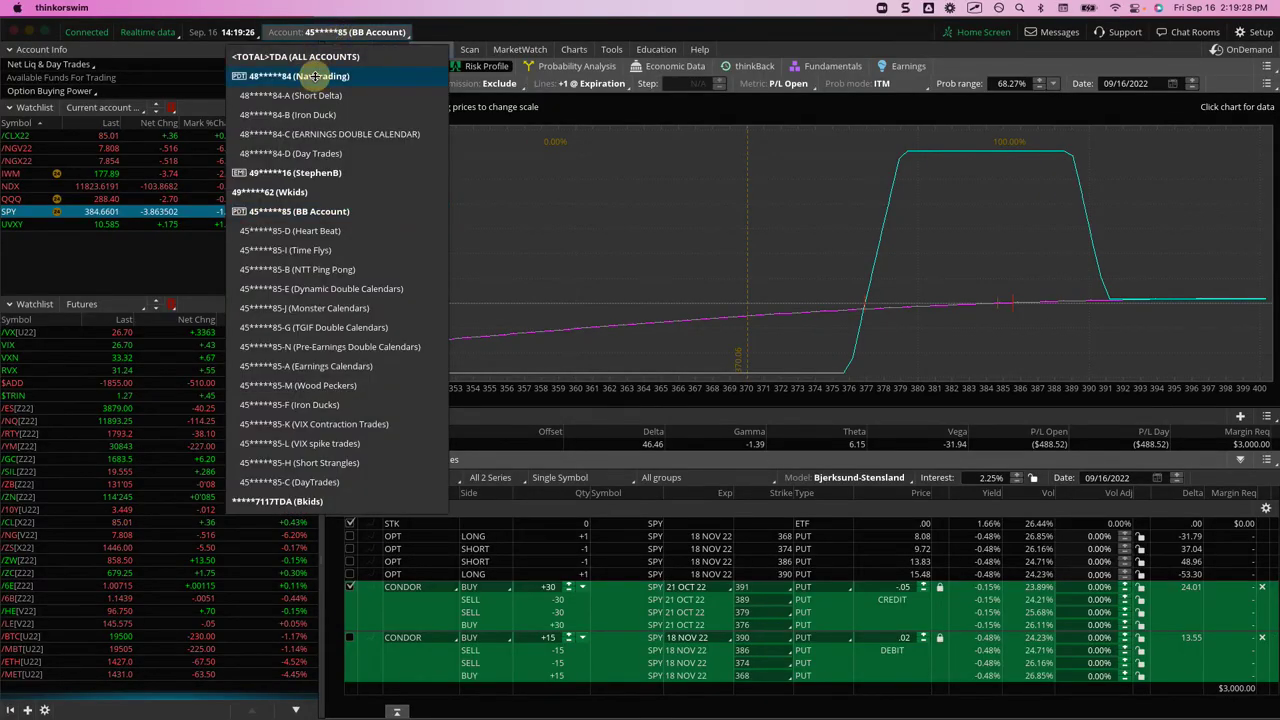
left_click(316, 77)
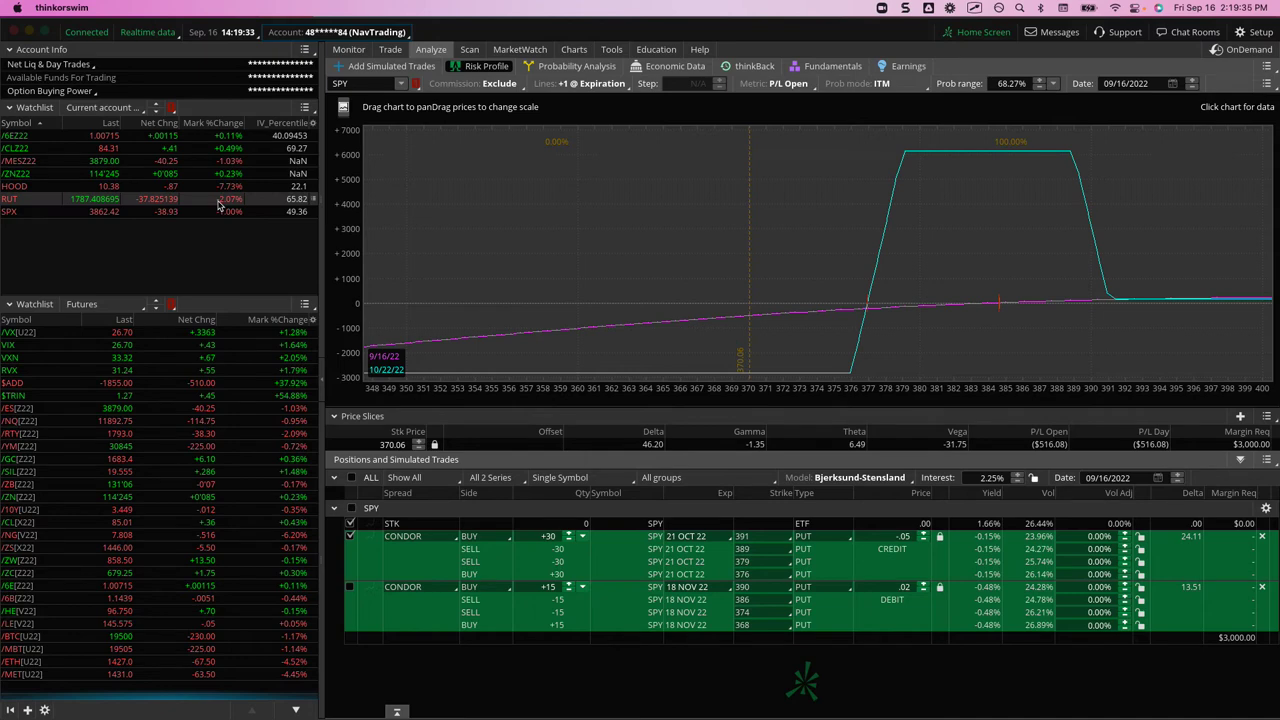
left_click(218, 205)
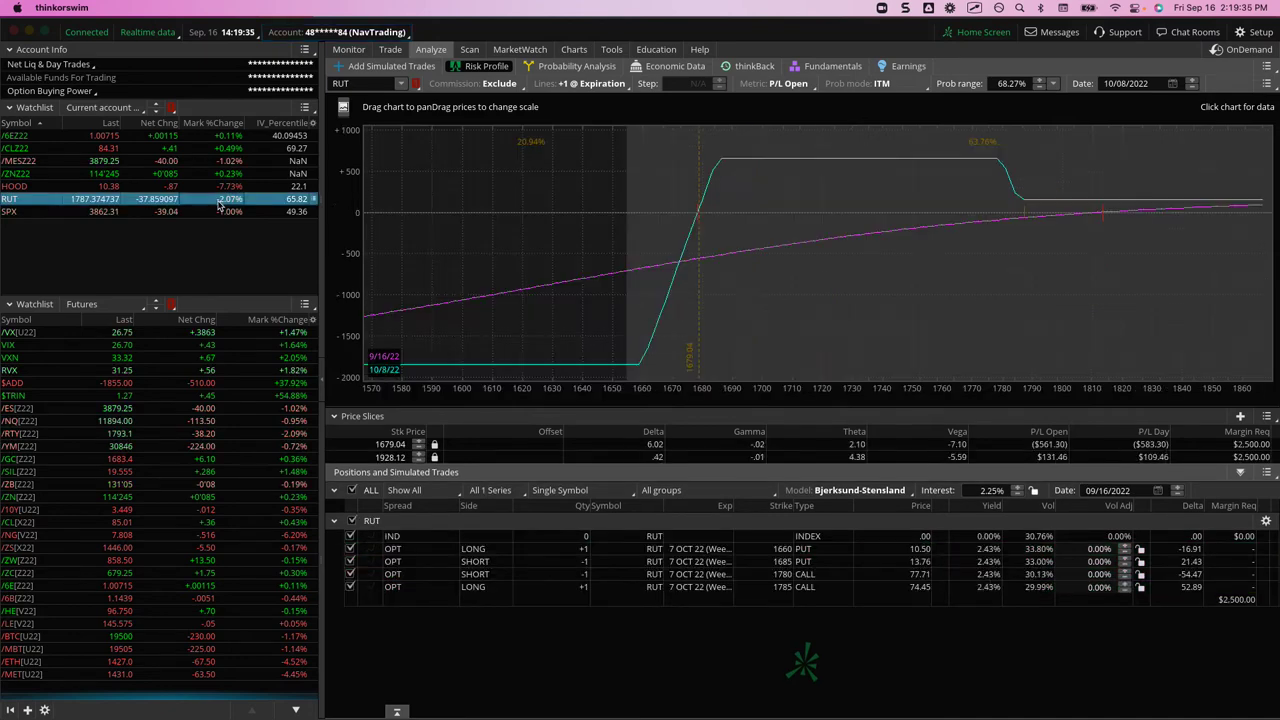
left_click(1025, 194)
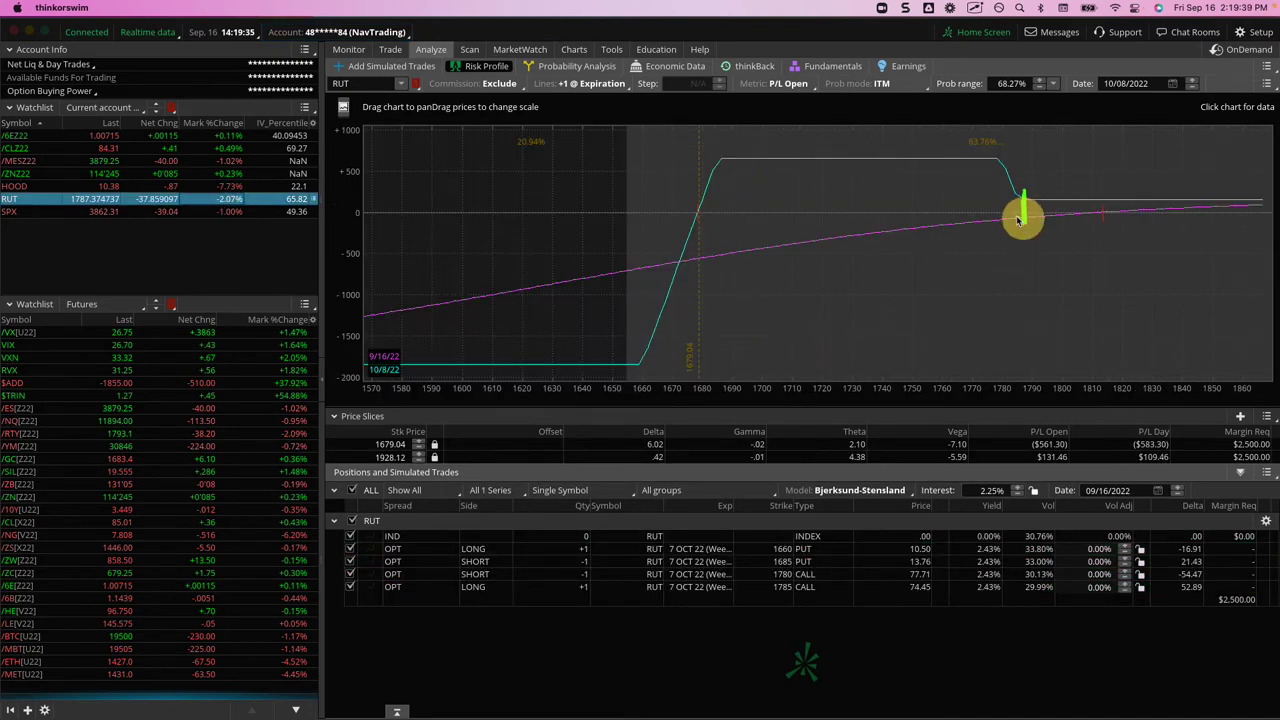
left_click(196, 212)
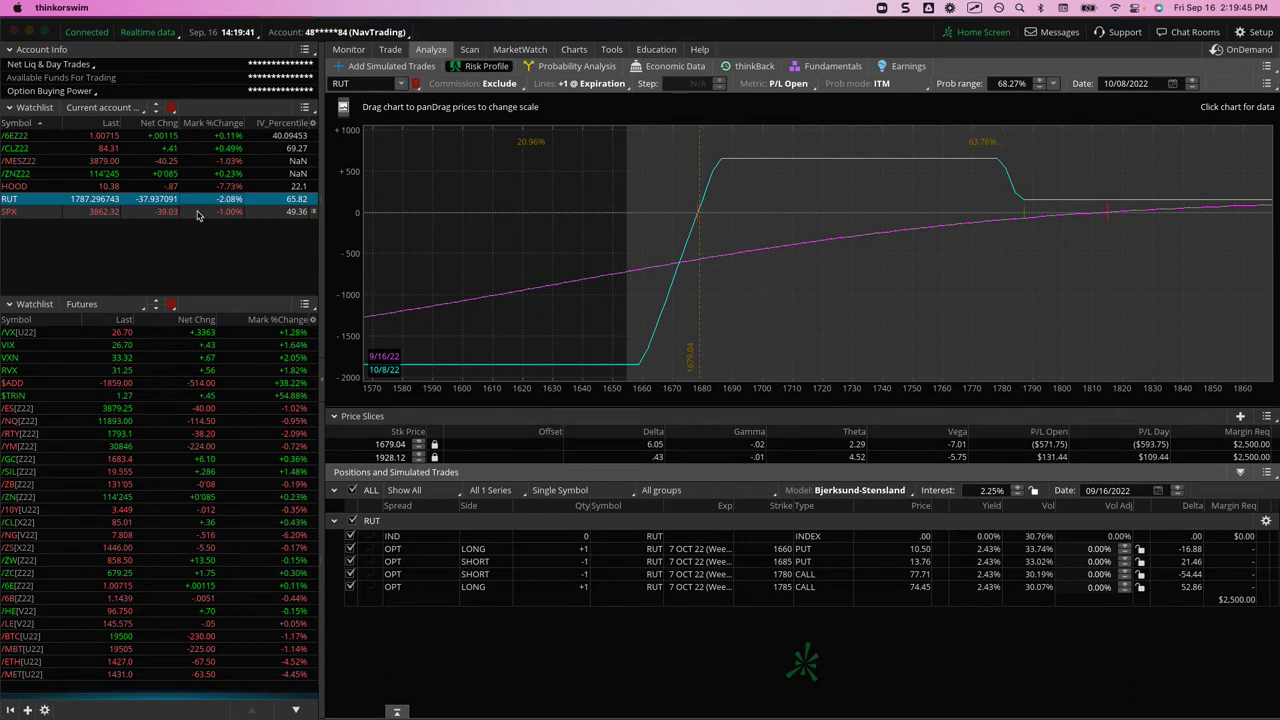
Step: Load the SPX positions and drop the 30 Sep 3915 CALL and 3730 PUT legs
left_click(225, 213)
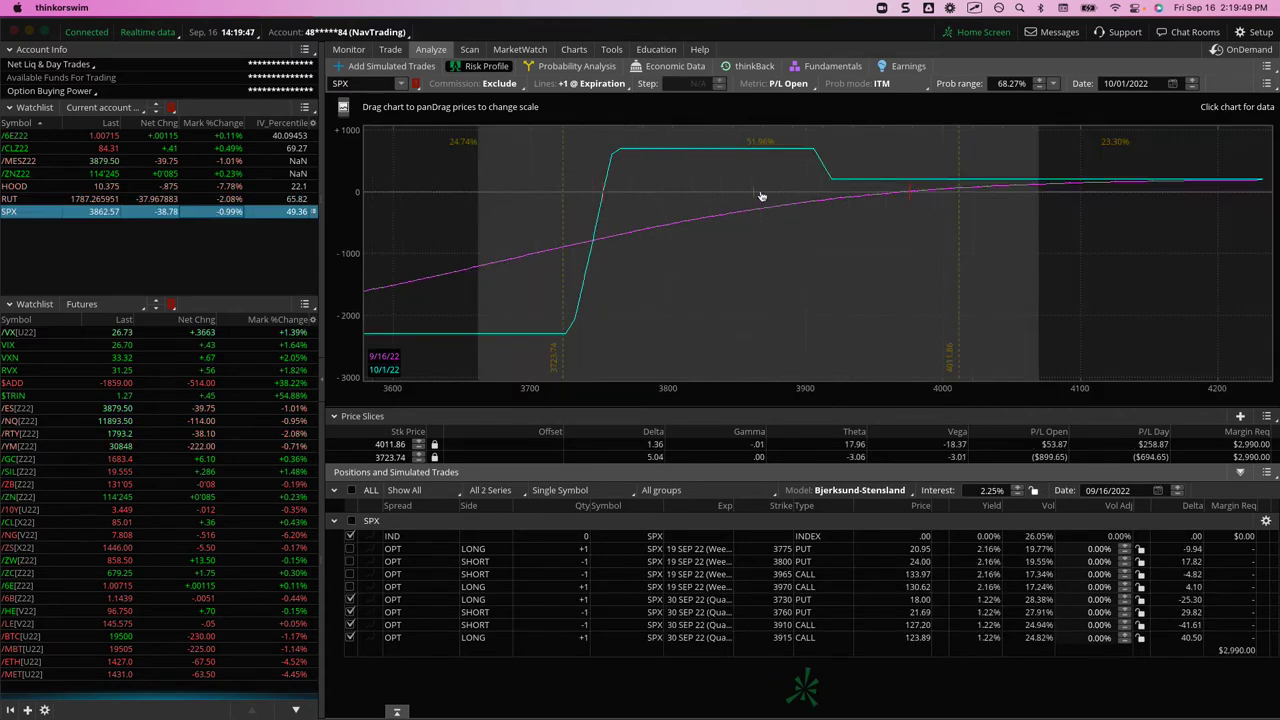
mouse_move(753, 224)
left_mouse_down()
mouse_move(752, 162)
mouse_move(756, 220)
left_mouse_up()
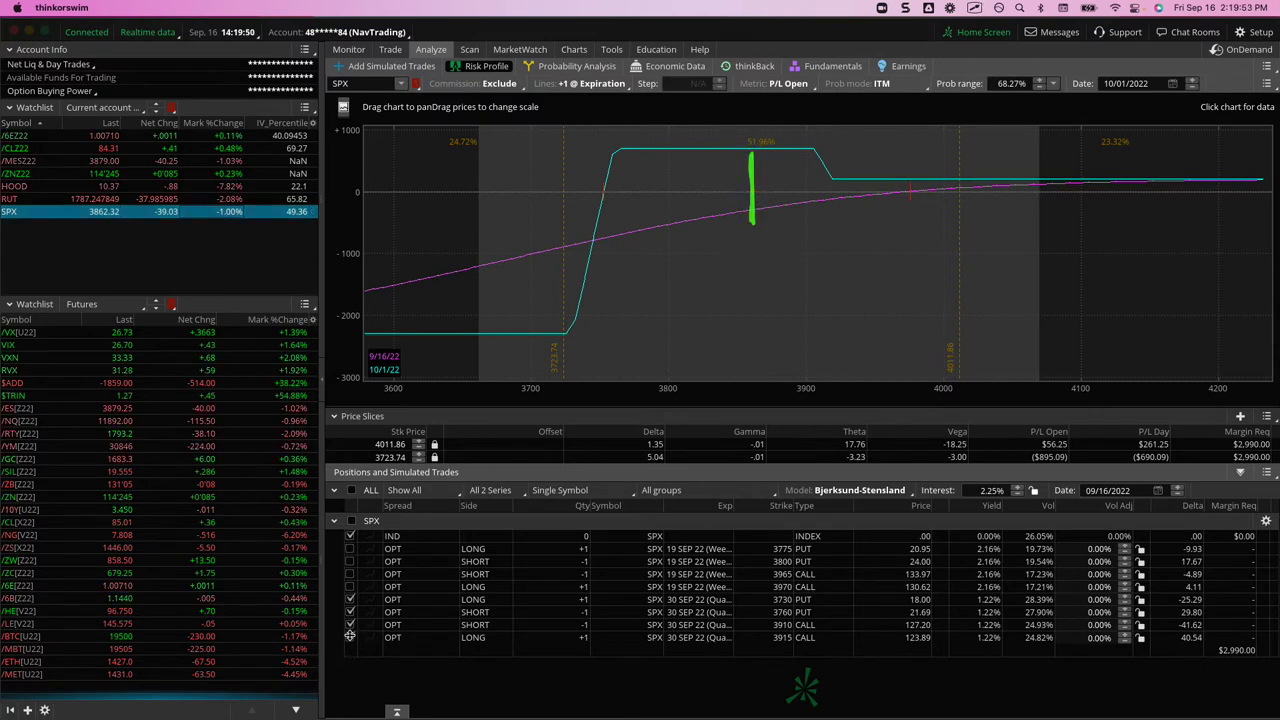
left_click(350, 637)
left_click(350, 599)
Step: Include the 19 Sep legs, including the 3775 and 3800 PUTs, then bring Discord forward
left_click(350, 586)
left_click(350, 573)
left_click(351, 553)
left_click(350, 550)
left_click(382, 561)
left_click(550, 30)
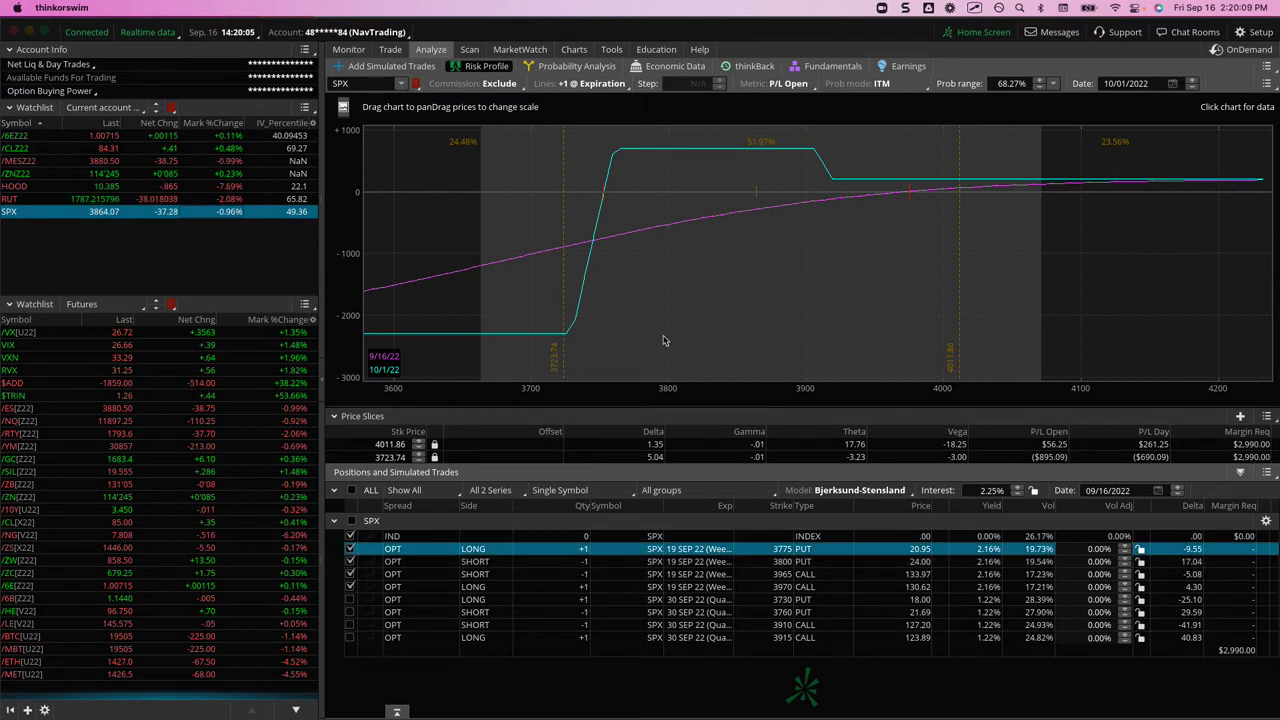
key("super+Tab")
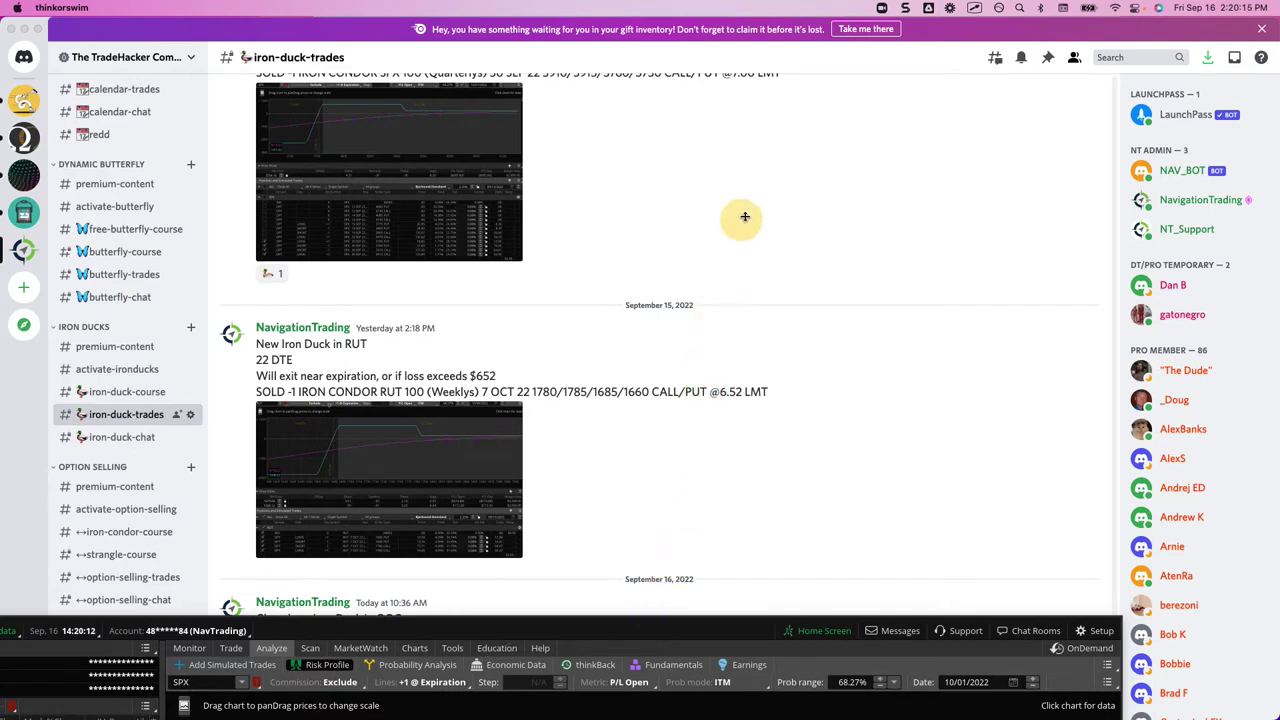
Step: Reposition thinkorswim, read the 19 Sep SPX condor's profit on the chart, then return to Discord
key("super+Tab")
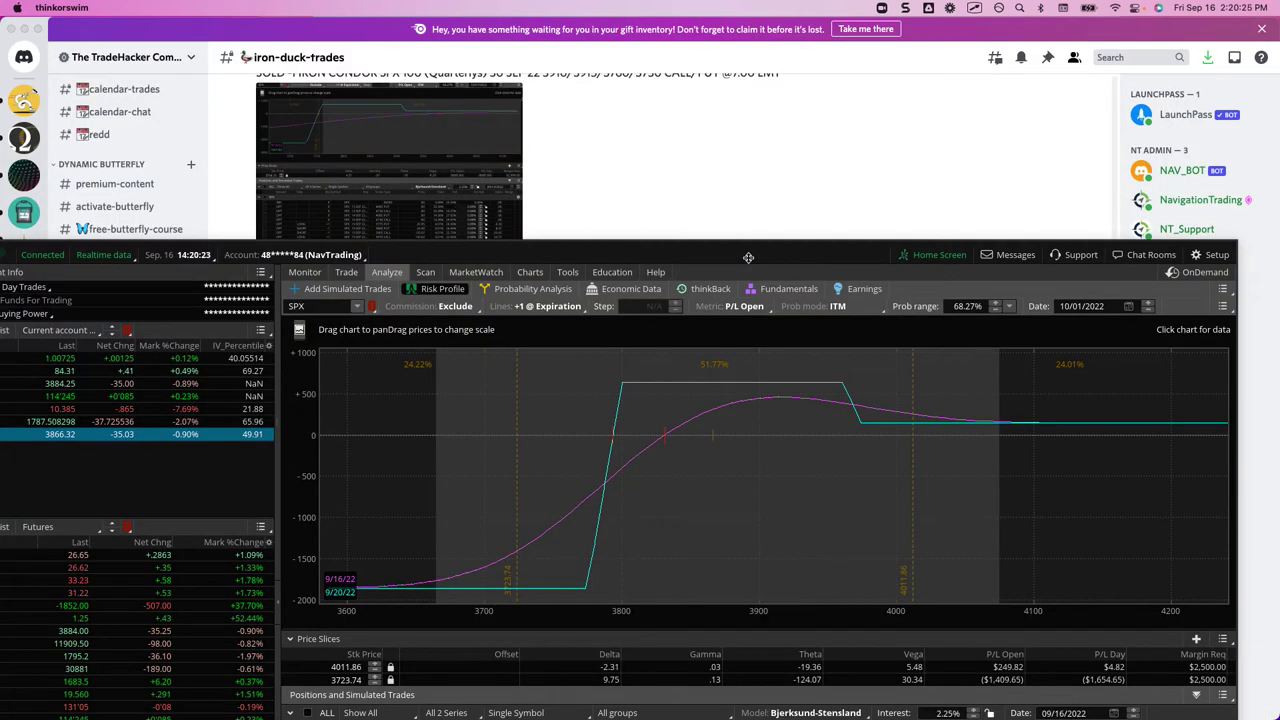
left_click_drag(745, 254, 848, 110)
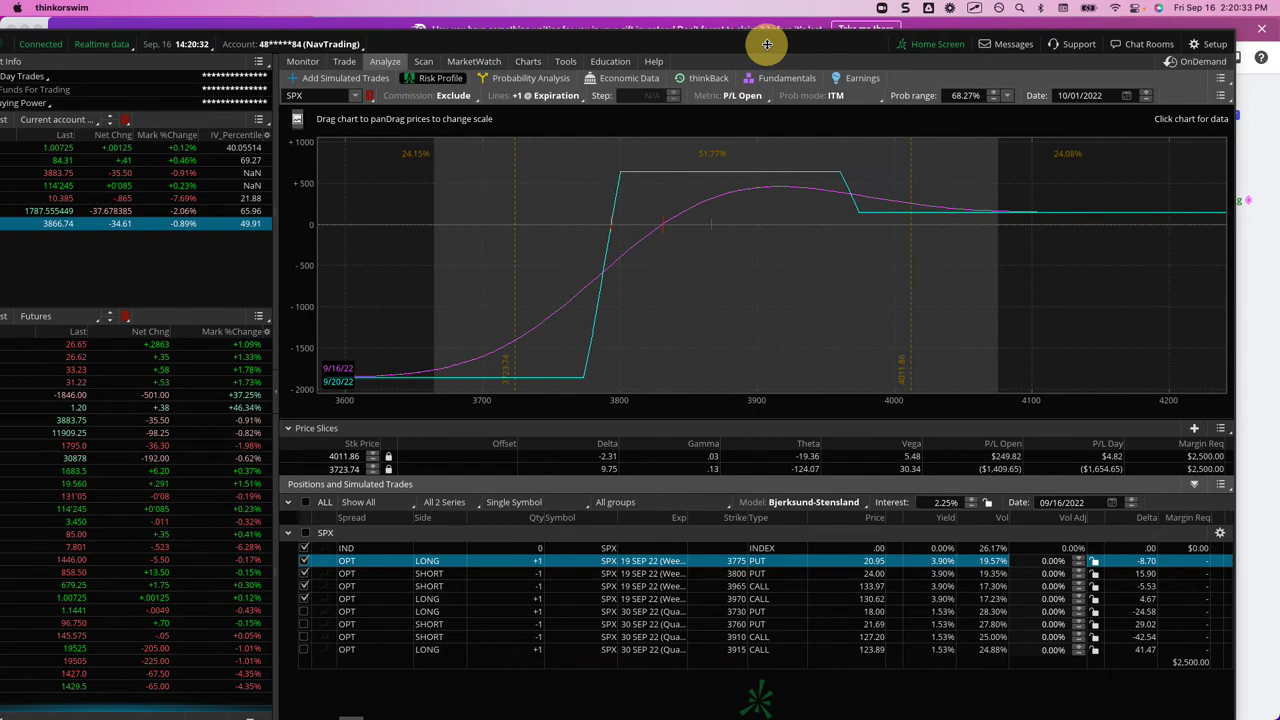
left_click_drag(767, 44, 795, 43)
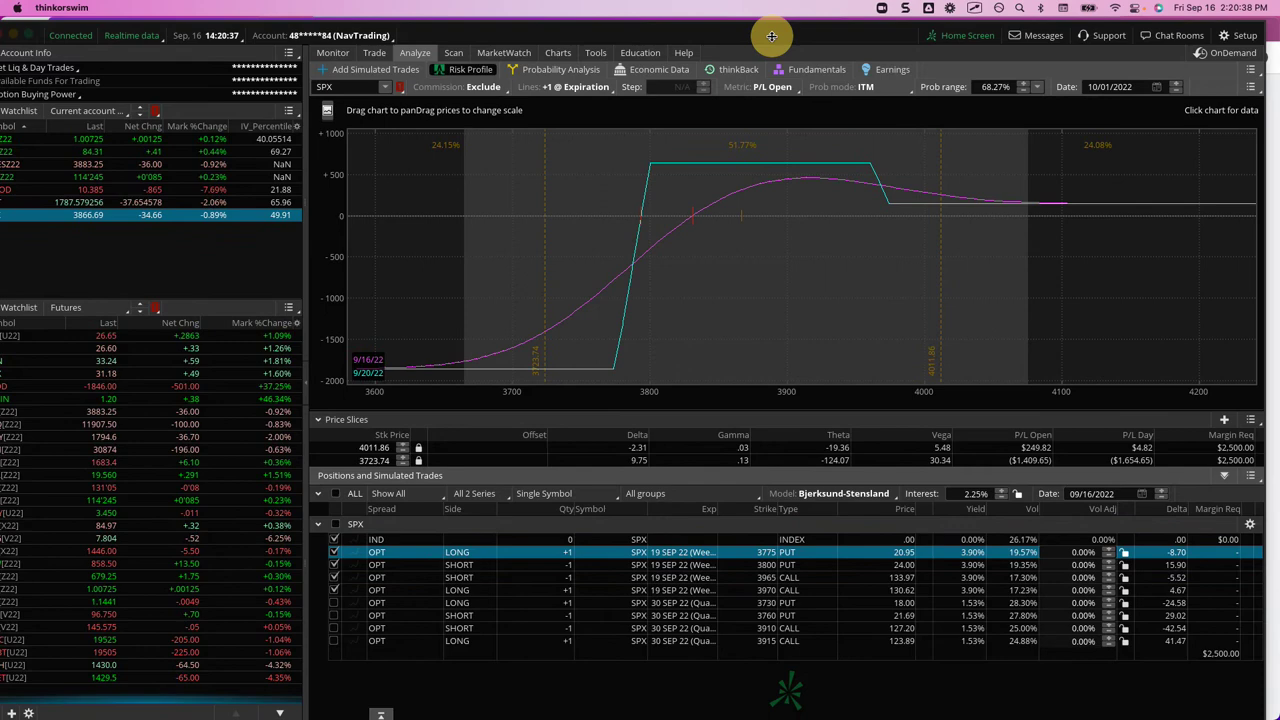
left_click_drag(772, 36, 772, 37)
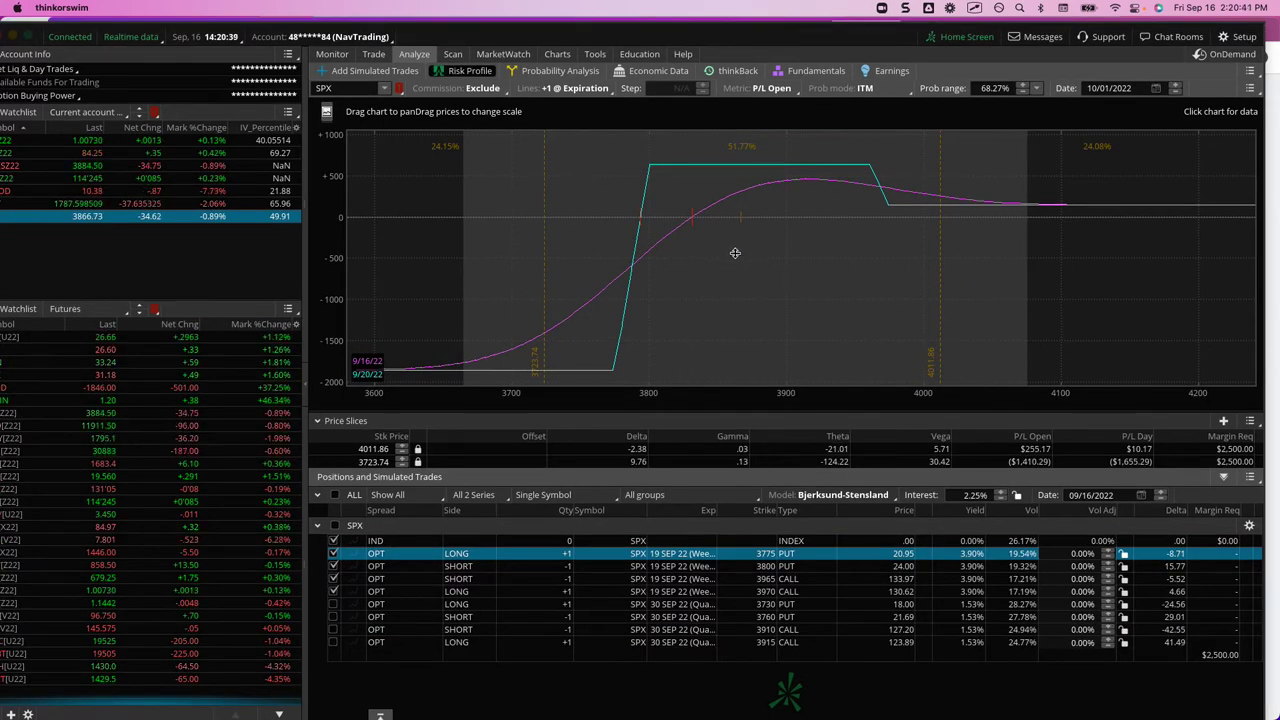
left_click(741, 222)
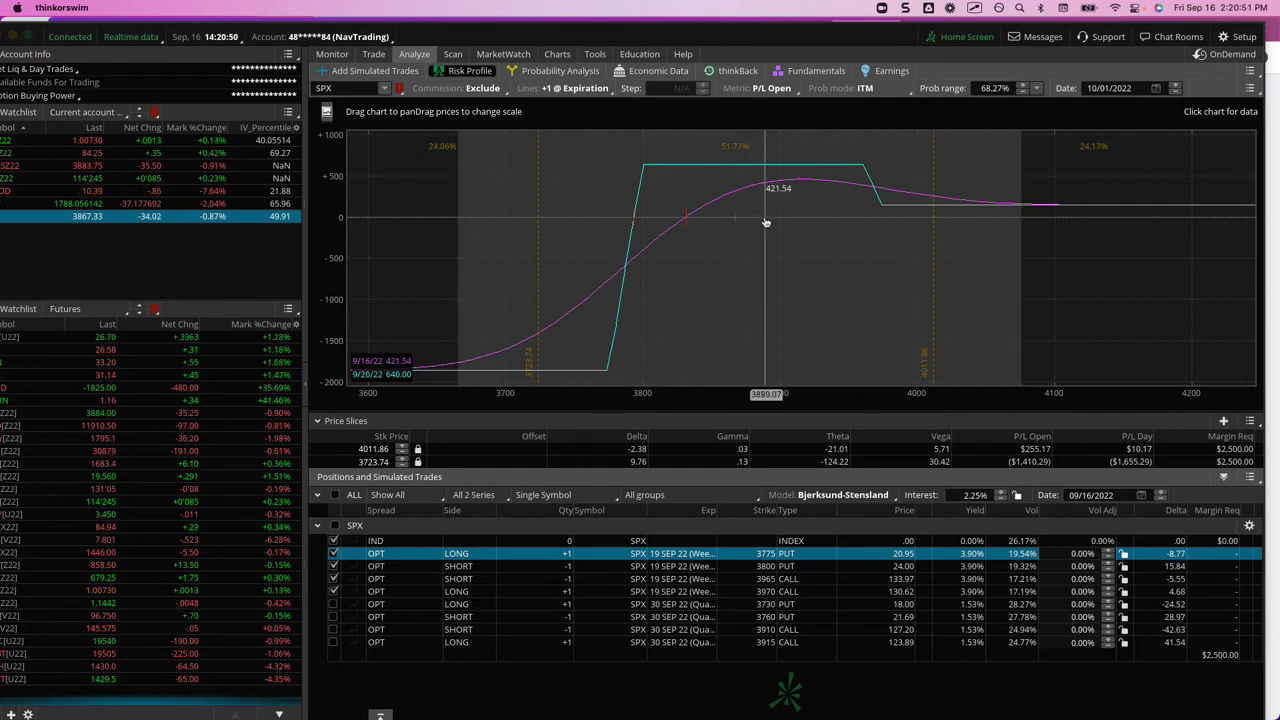
left_click_drag(786, 34, 810, 33)
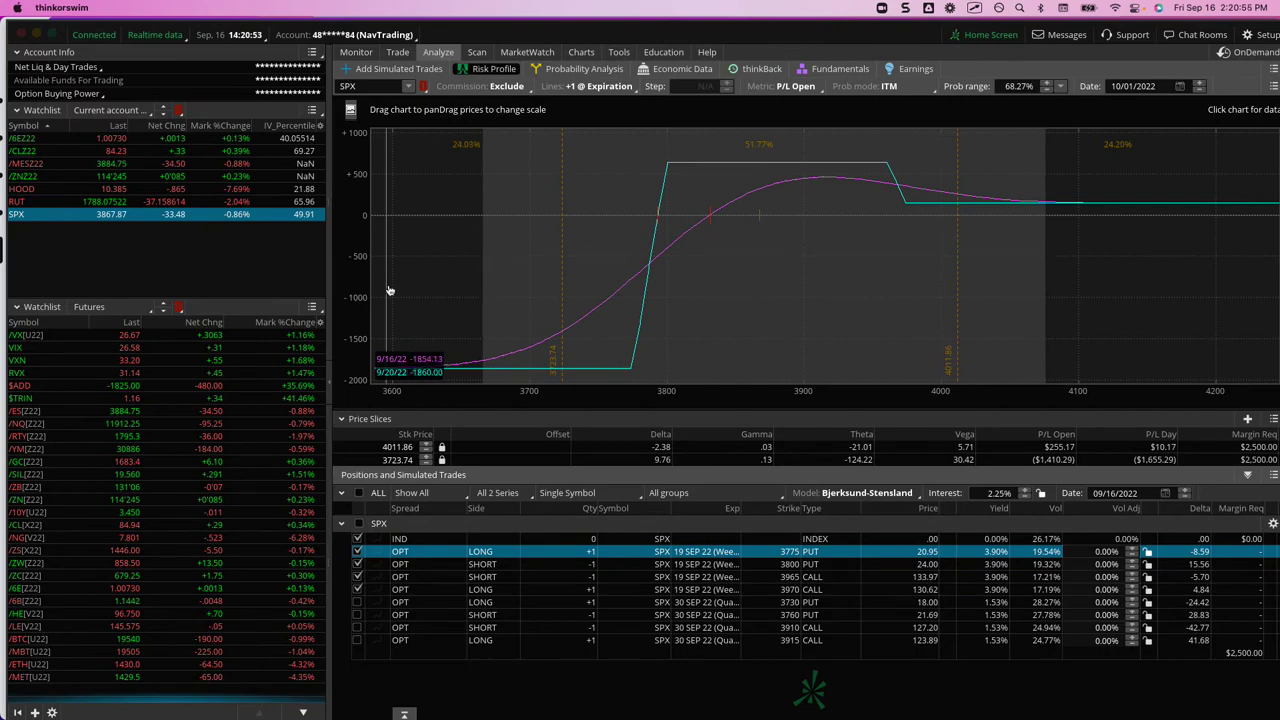
key("super+Tab")
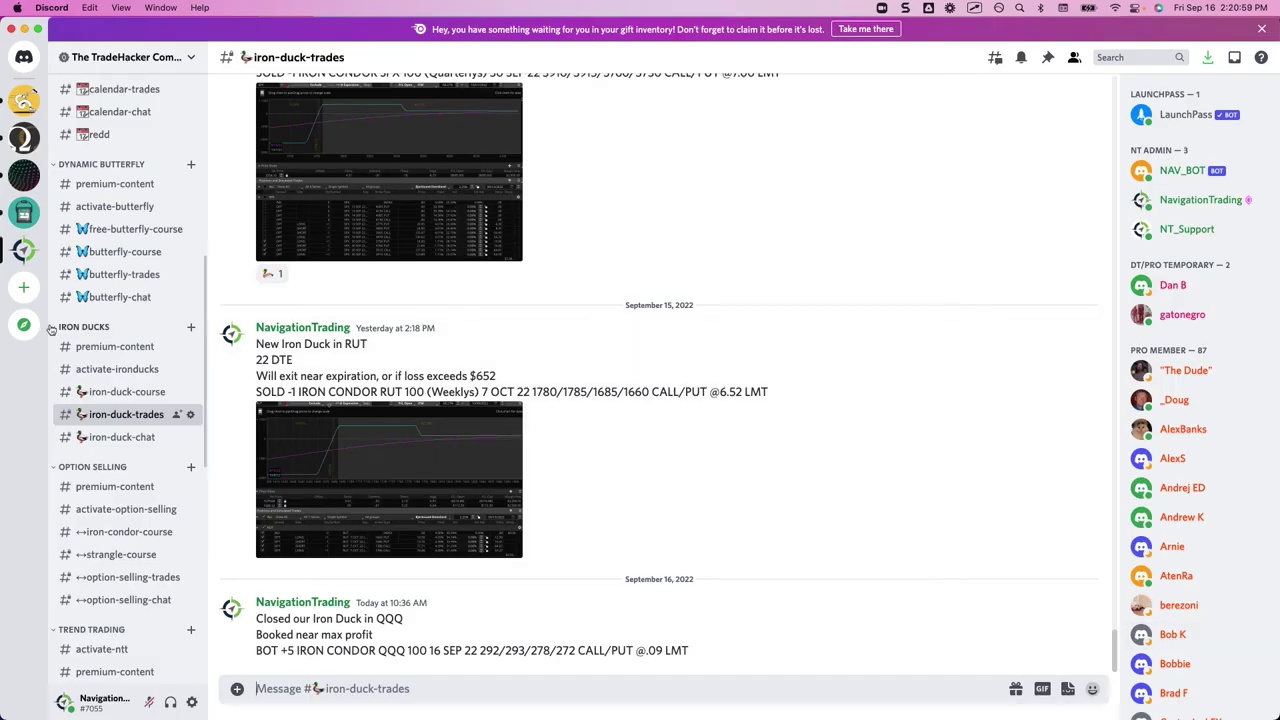
Step: Open #option-selling-trades and underline 94 DTE in the /MES strangle post and /ZN in its roll
scroll(90, 430, "down", 2)
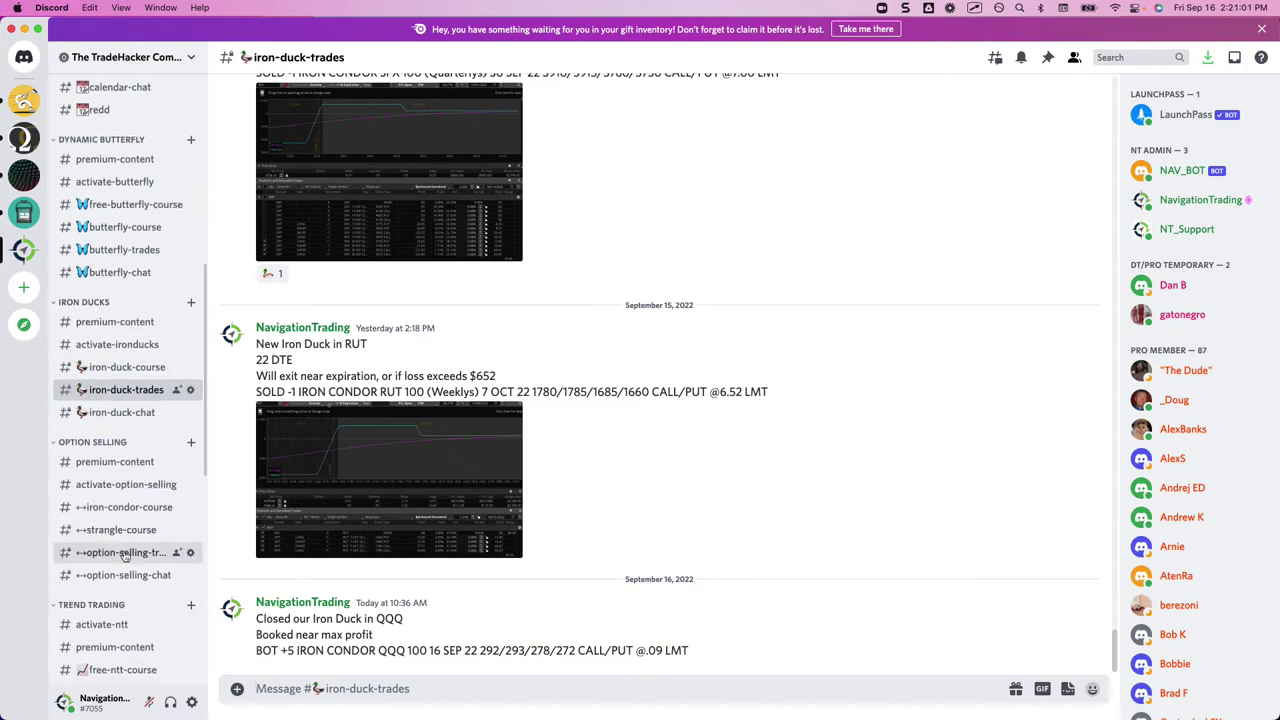
left_click(121, 552)
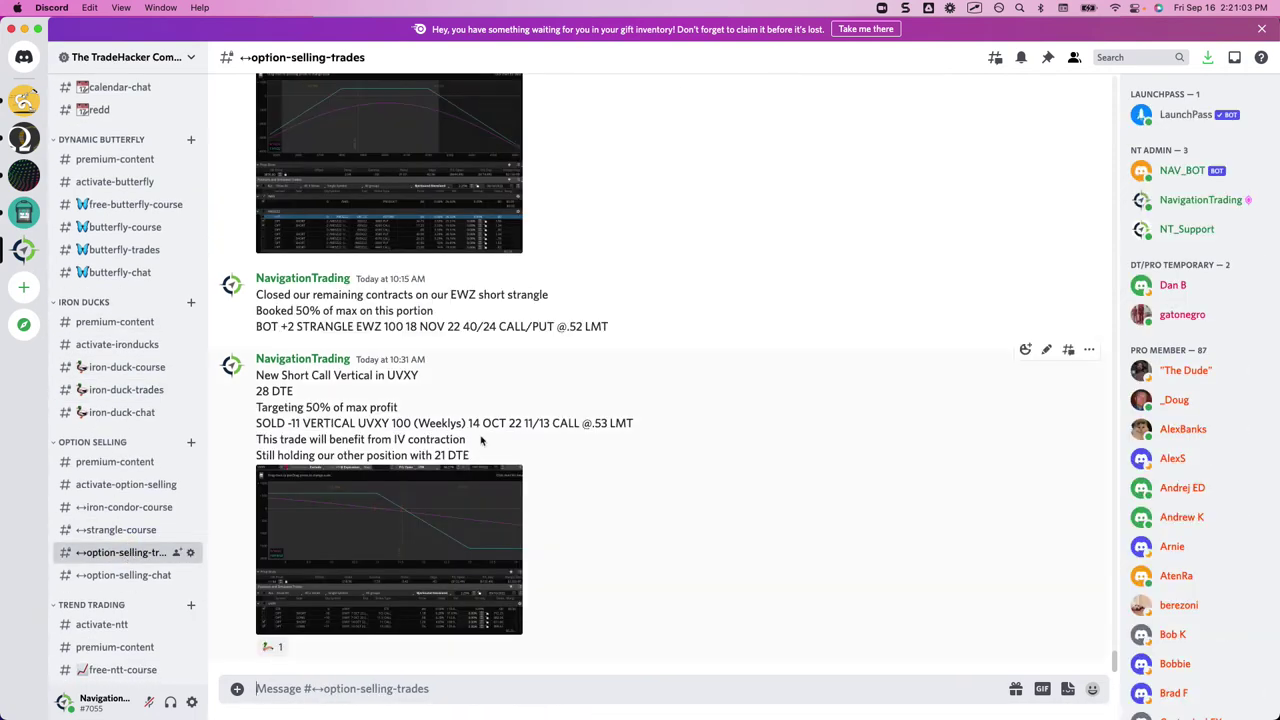
scroll(481, 437, "up", 5)
scroll(481, 437, "up", 5)
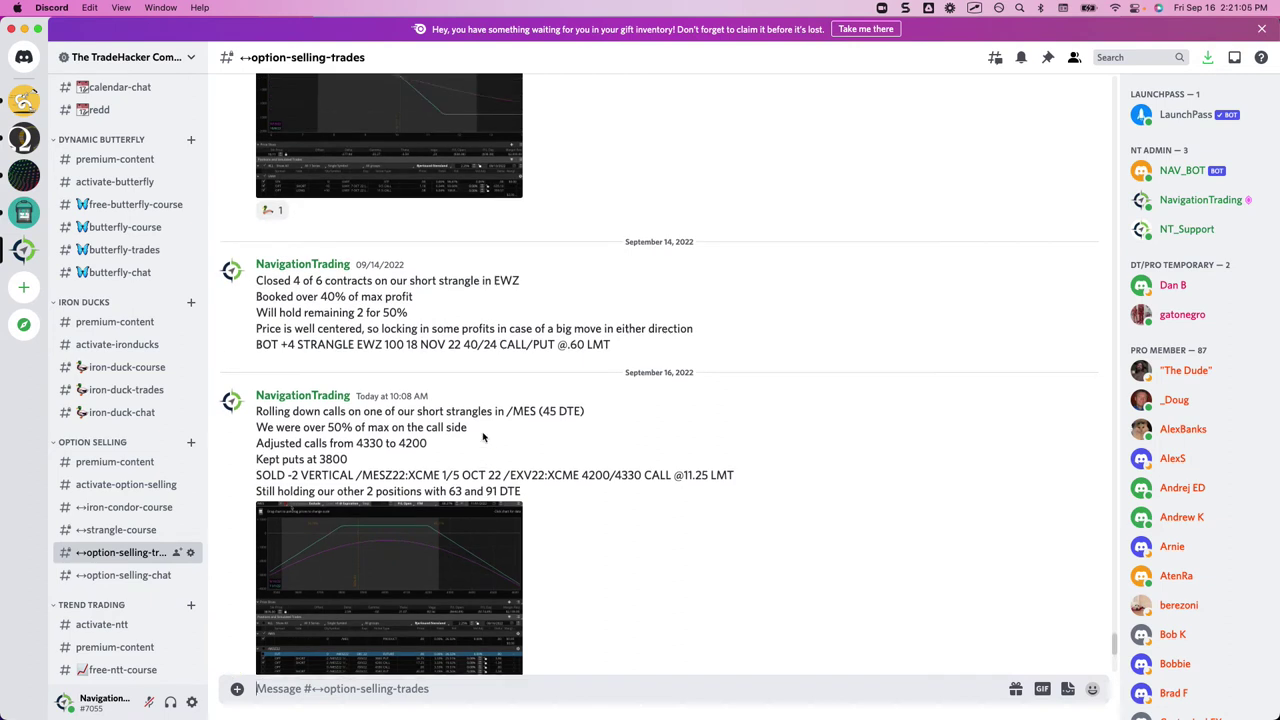
scroll(483, 437, "up", 5)
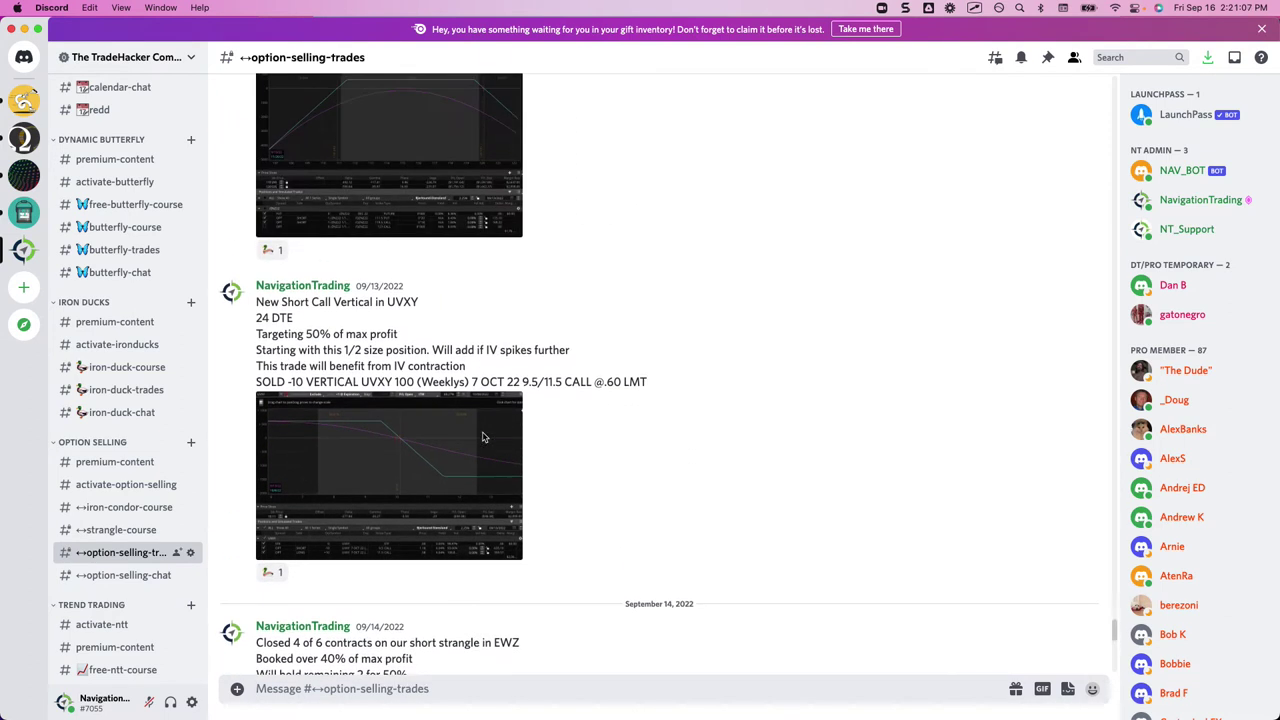
scroll(483, 437, "up", 5)
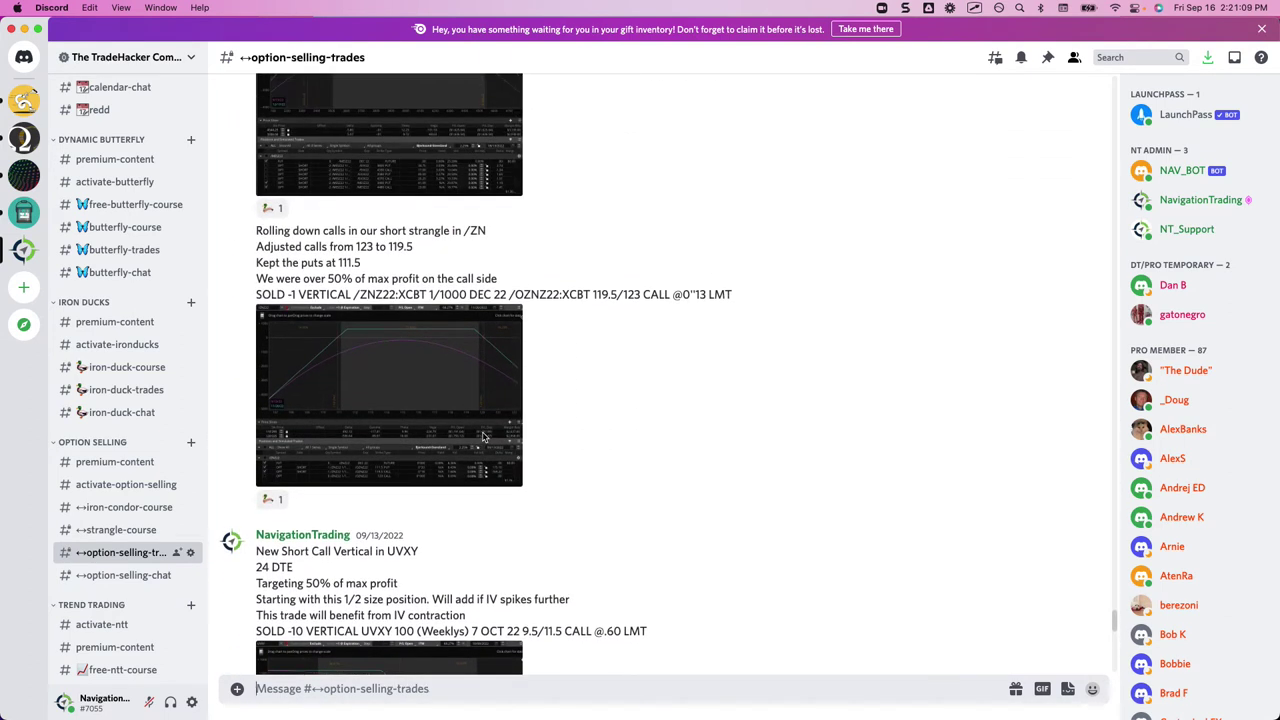
scroll(483, 437, "up", 5)
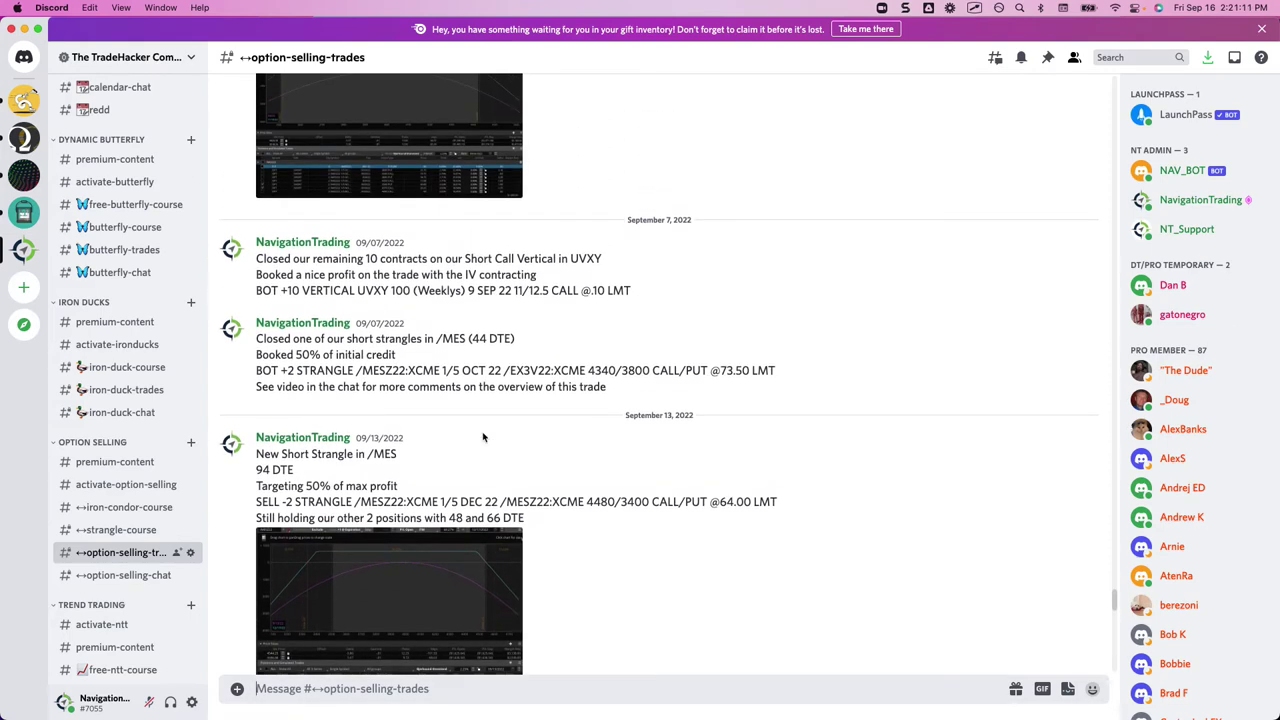
scroll(483, 437, "down", 3)
scroll(483, 437, "down", 4)
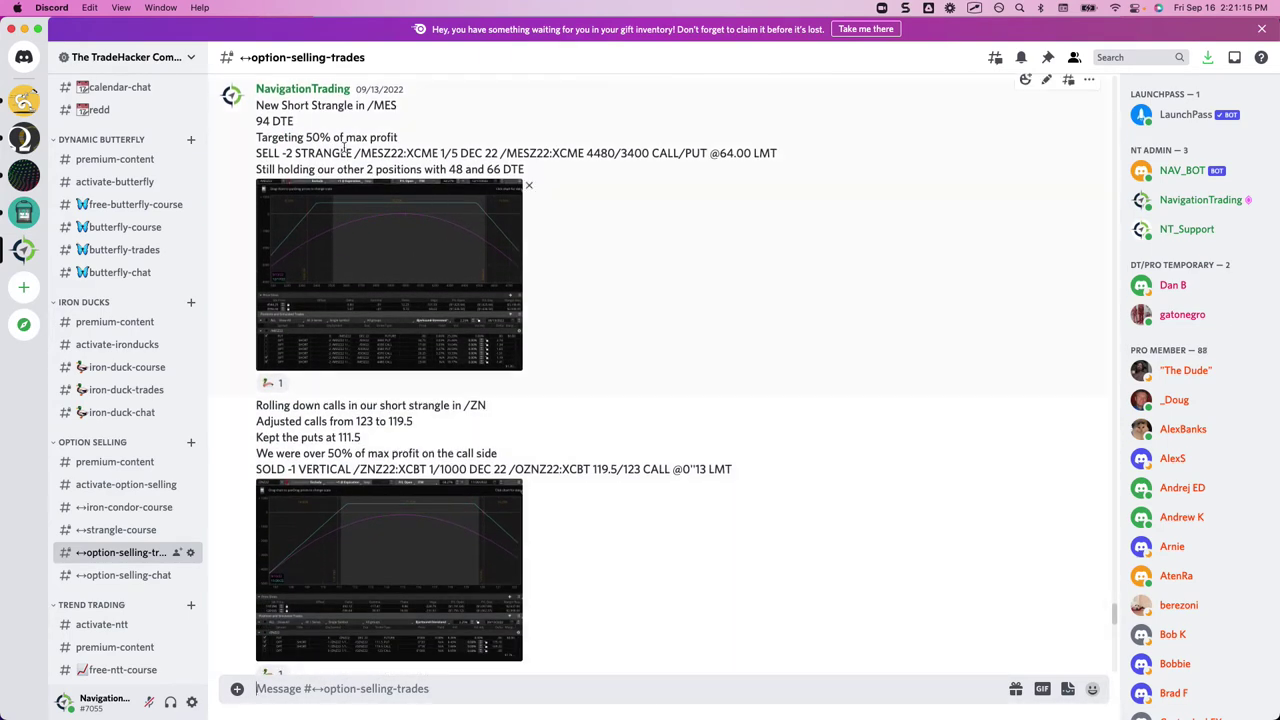
left_click_drag(258, 134, 292, 130)
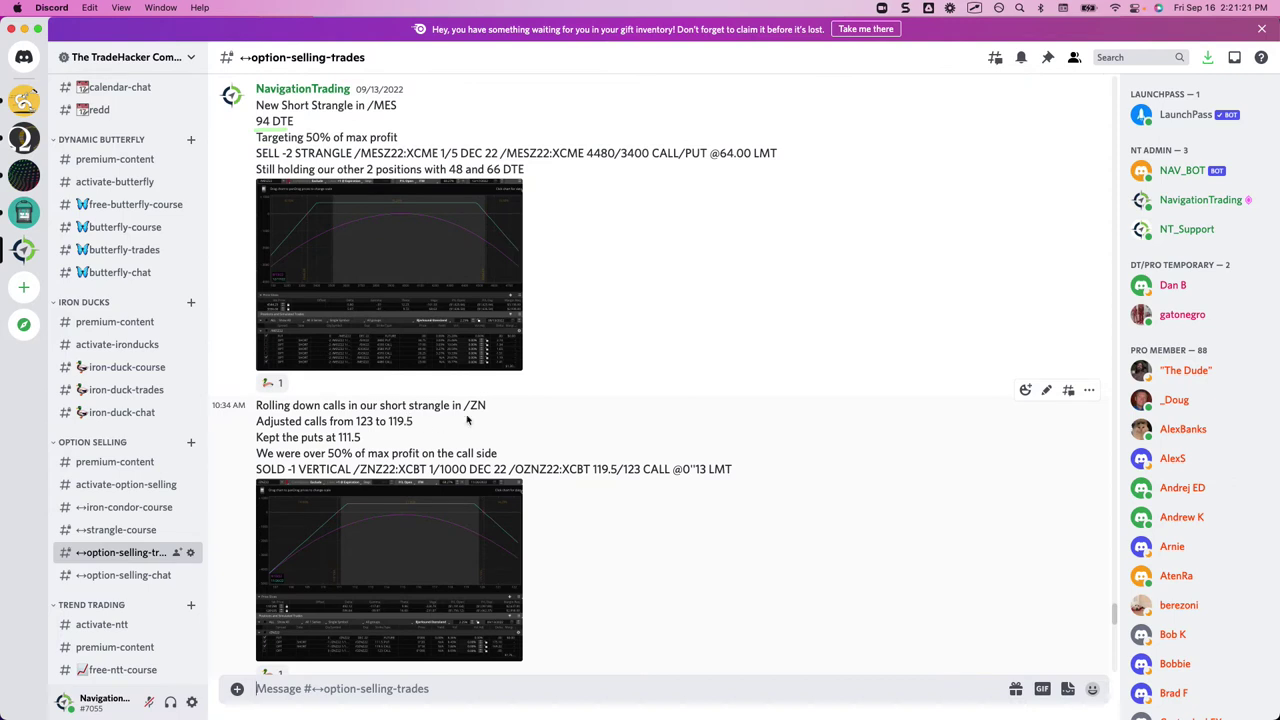
left_click_drag(462, 412, 480, 418)
Step: Underline UVXY in the call vertical post and '4 of 6' in the EWZ post
scroll(400, 405, "down", 2)
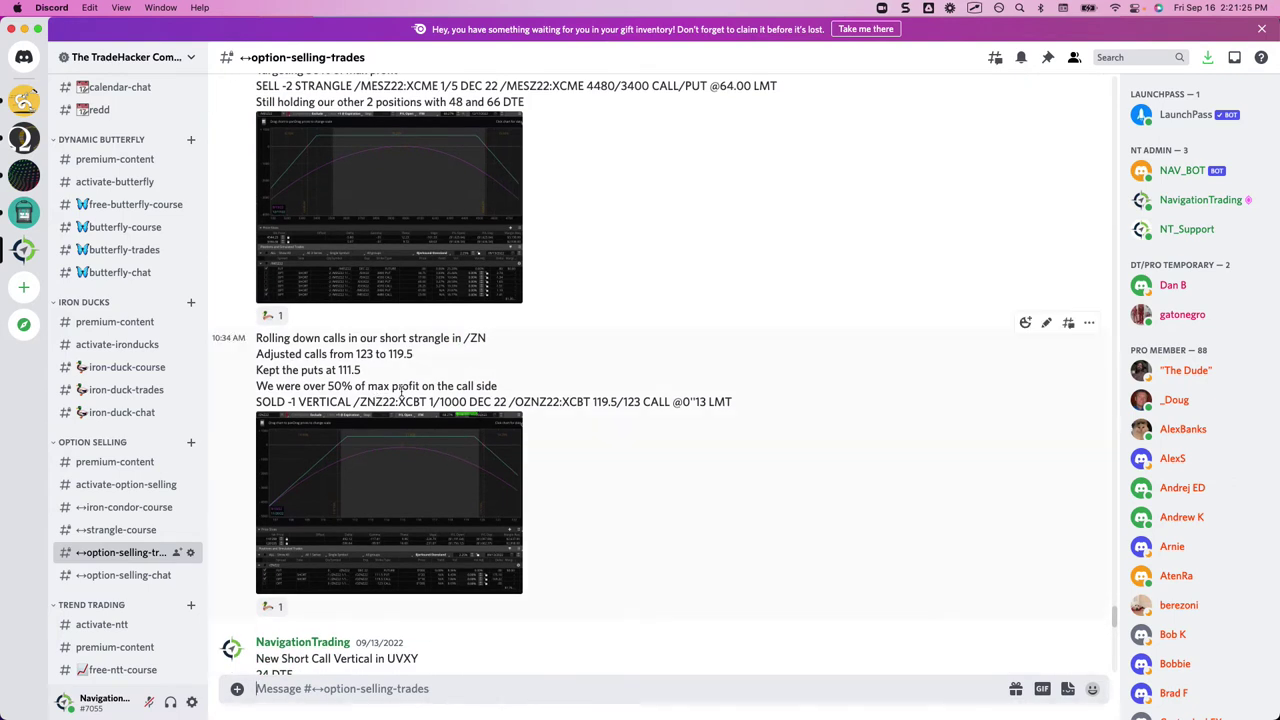
scroll(588, 420, "down", 8)
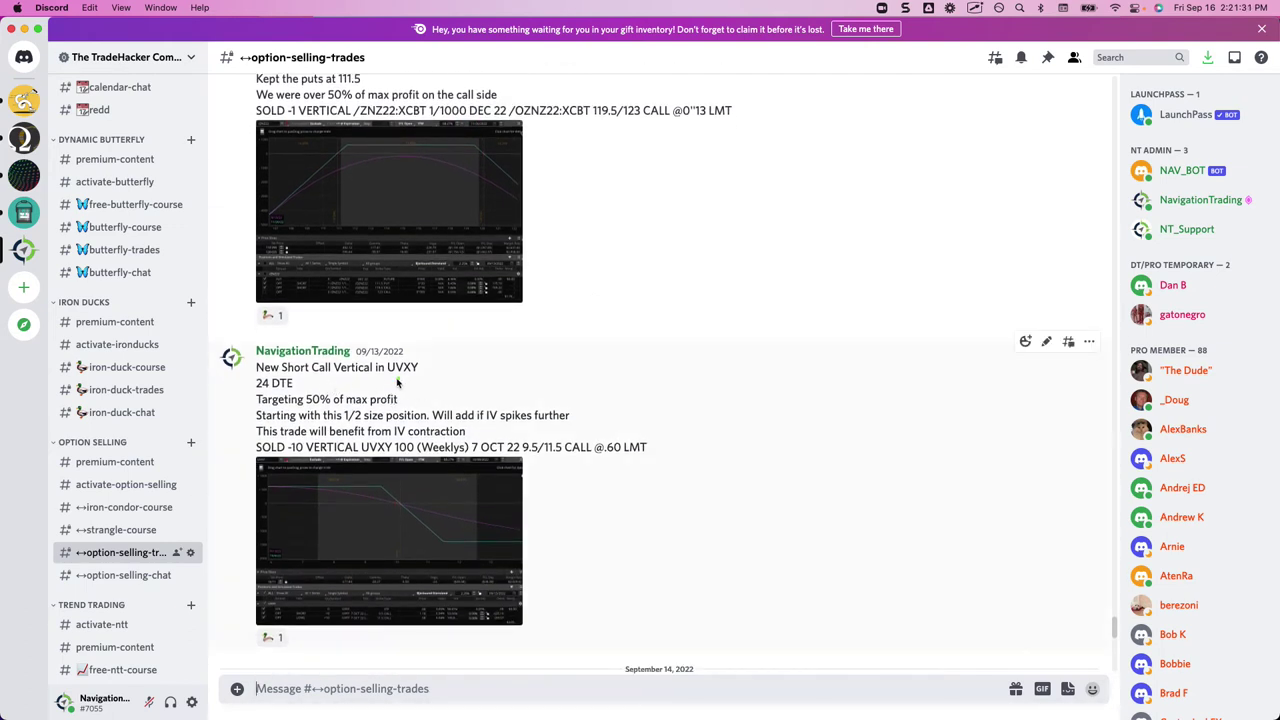
left_click_drag(380, 378, 417, 381)
scroll(660, 440, "down", 4)
scroll(642, 437, "down", 1)
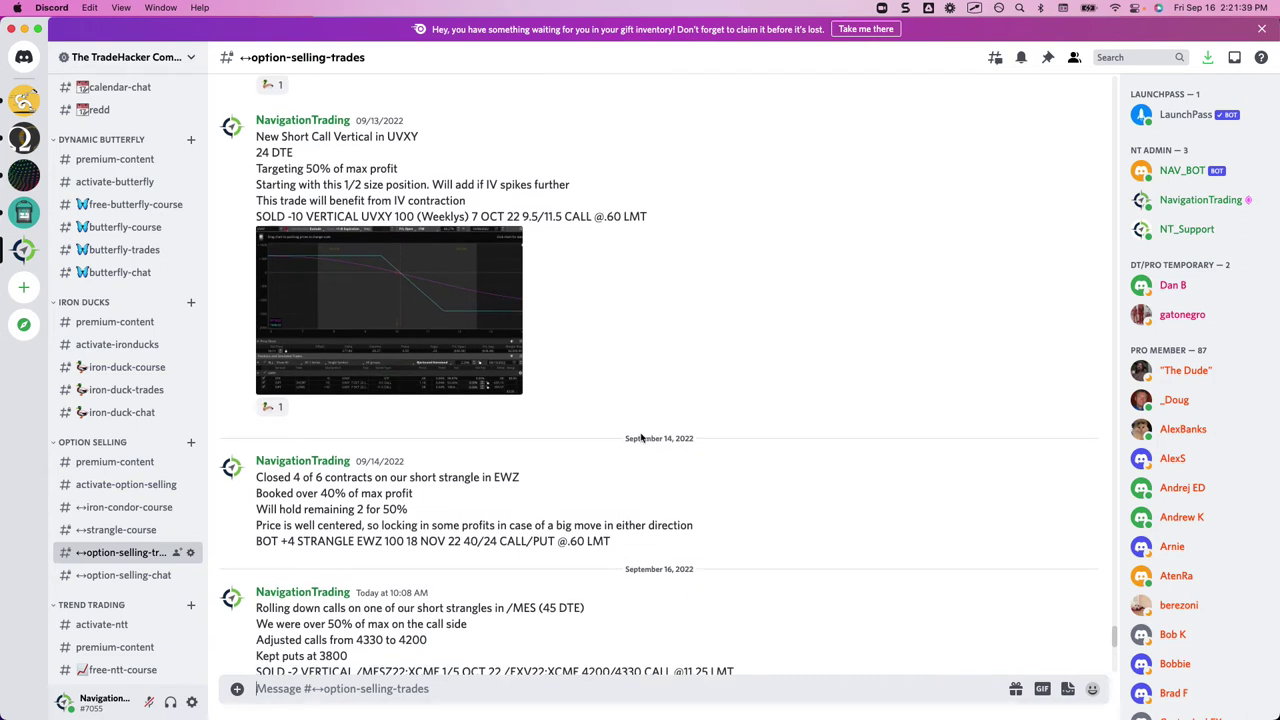
scroll(642, 437, "down", 3)
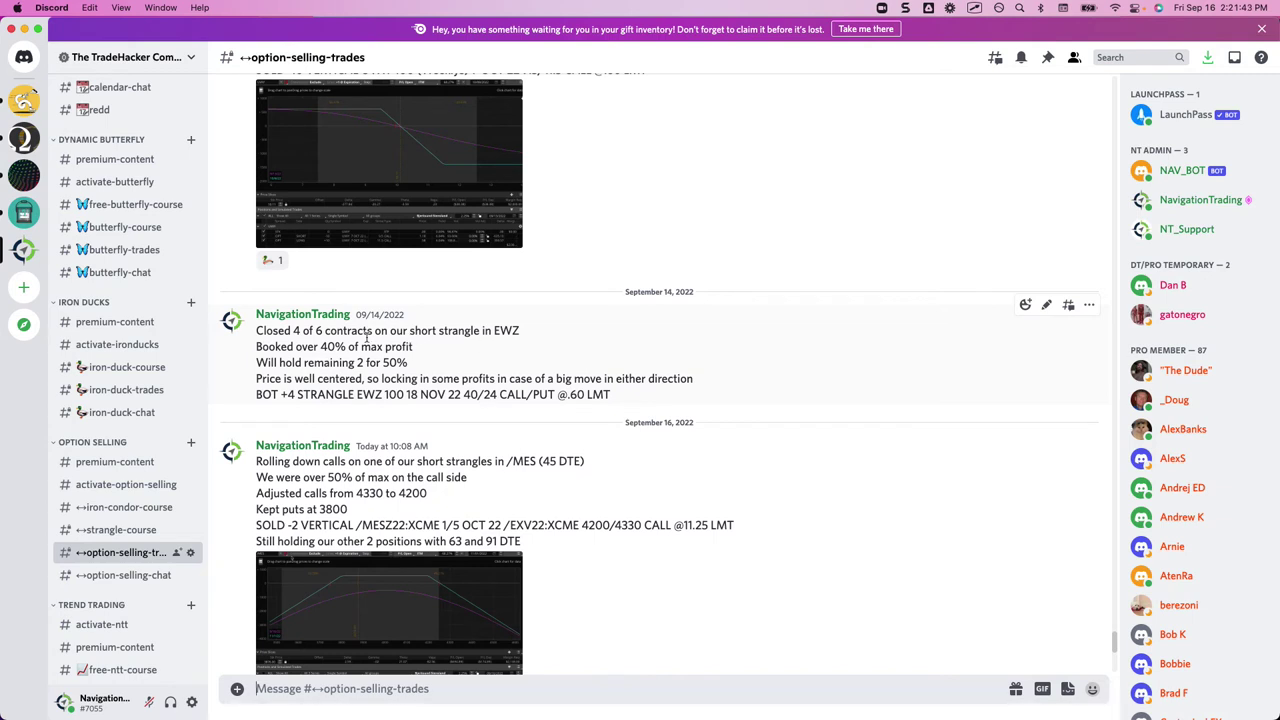
left_click_drag(293, 338, 412, 351)
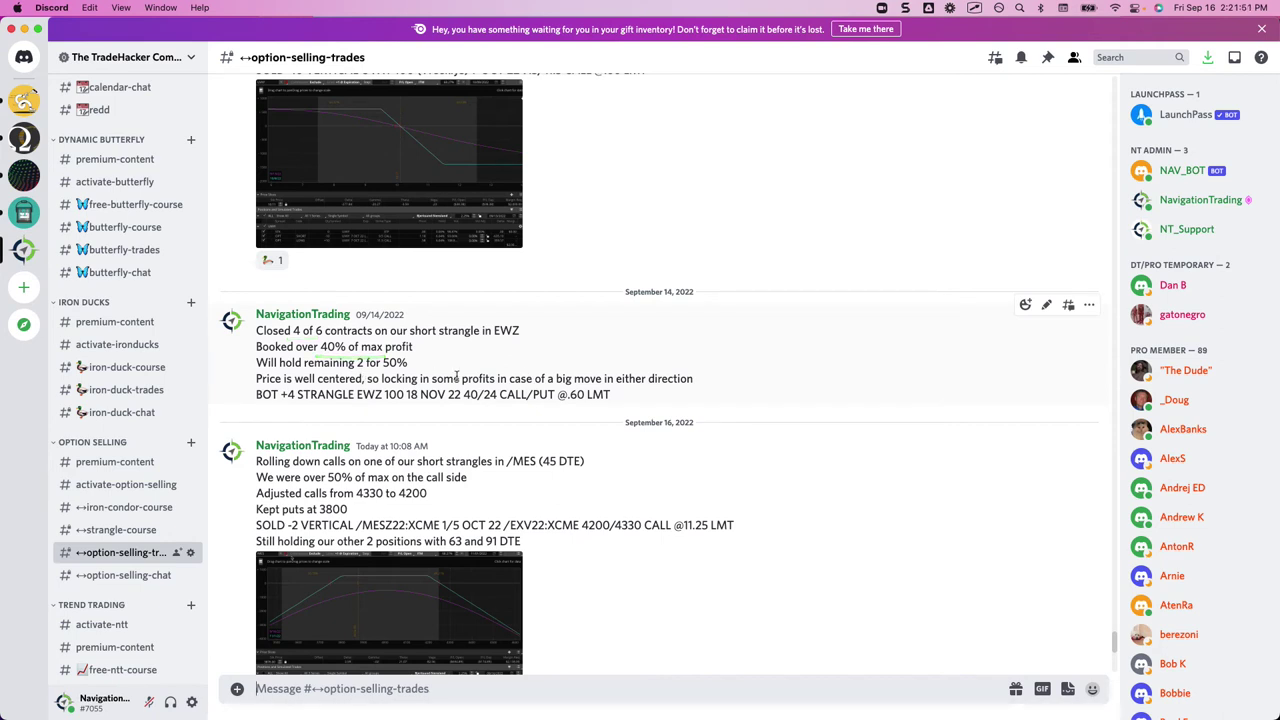
Step: Underline (45 DTE), 'short strangle', '50% of max' and 28 DTE, then return to thinkorswim
scroll(463, 378, "down", 5)
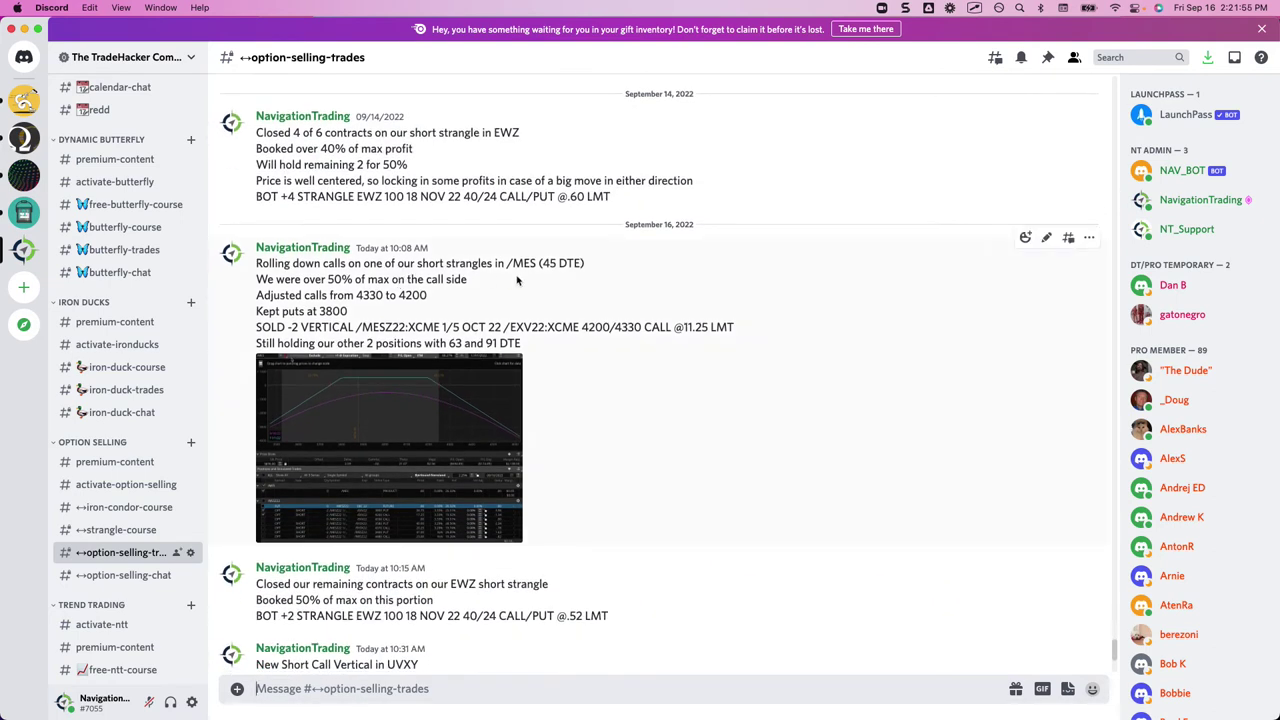
left_click_drag(541, 268, 583, 267)
scroll(575, 331, "down", 3)
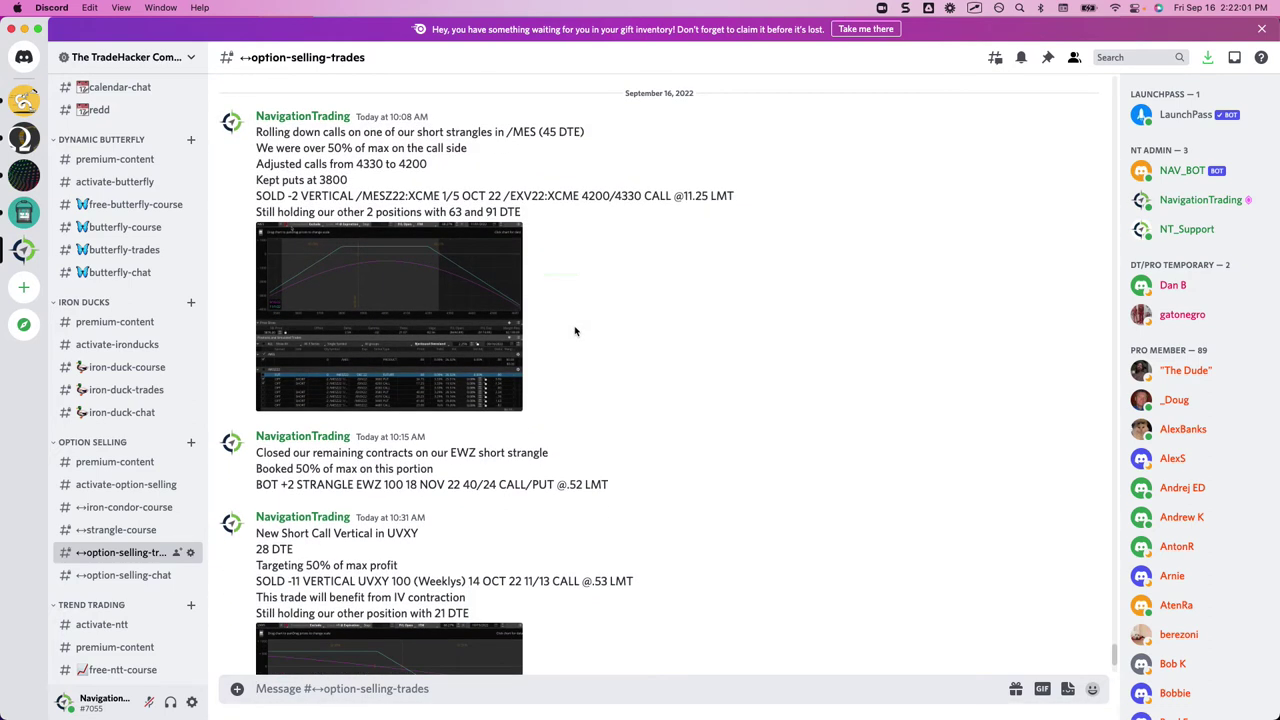
scroll(575, 331, "down", 1)
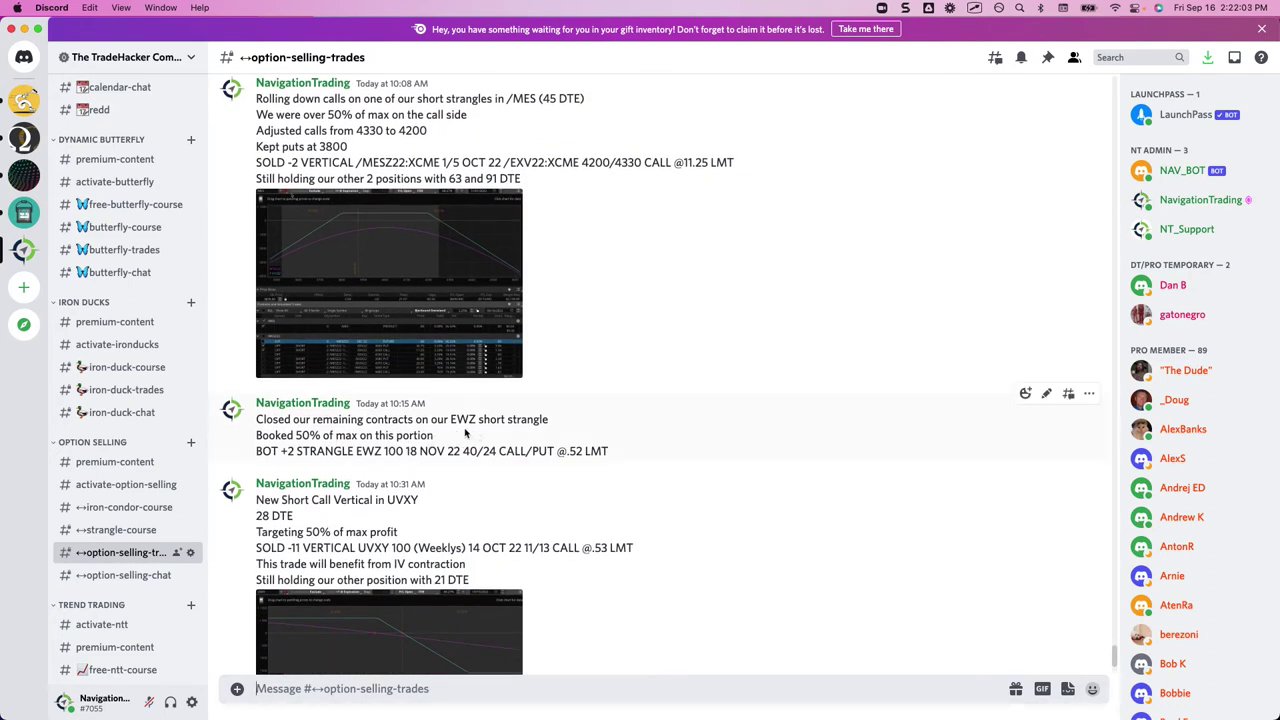
left_click_drag(467, 432, 518, 432)
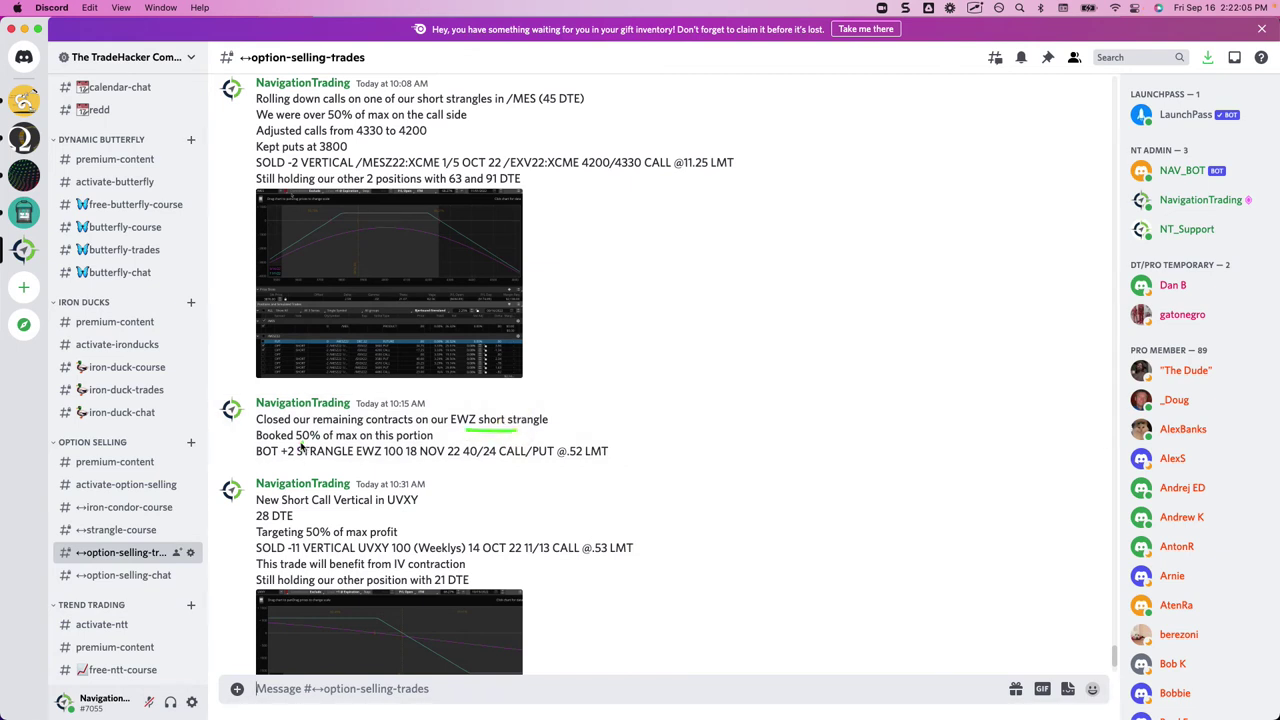
left_click_drag(296, 443, 433, 443)
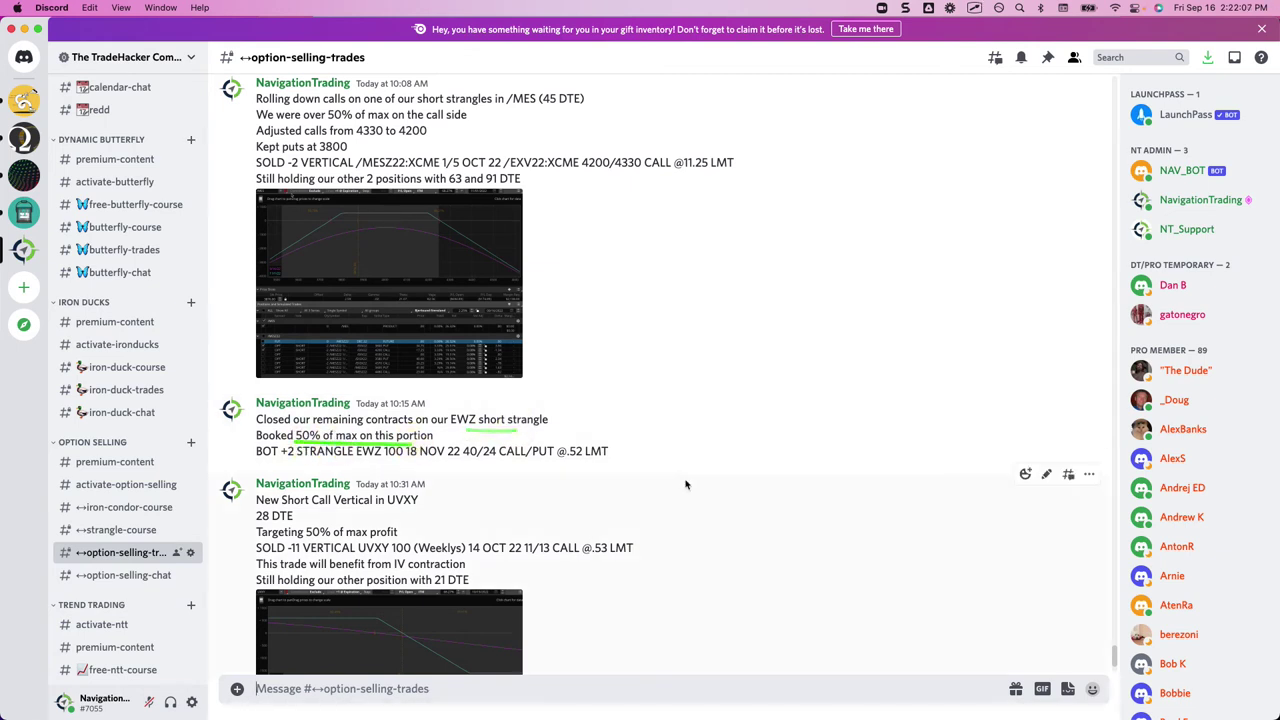
scroll(615, 475, "down", 3)
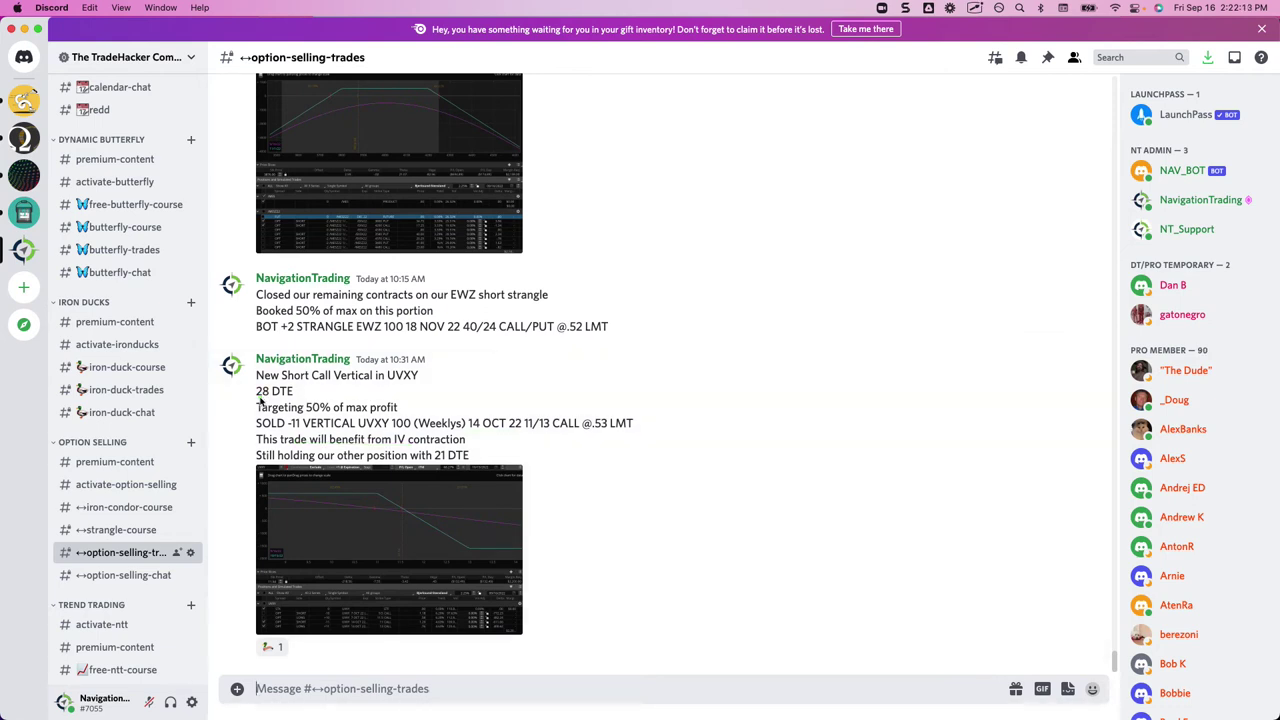
left_click_drag(256, 397, 293, 397)
key("super+Tab")
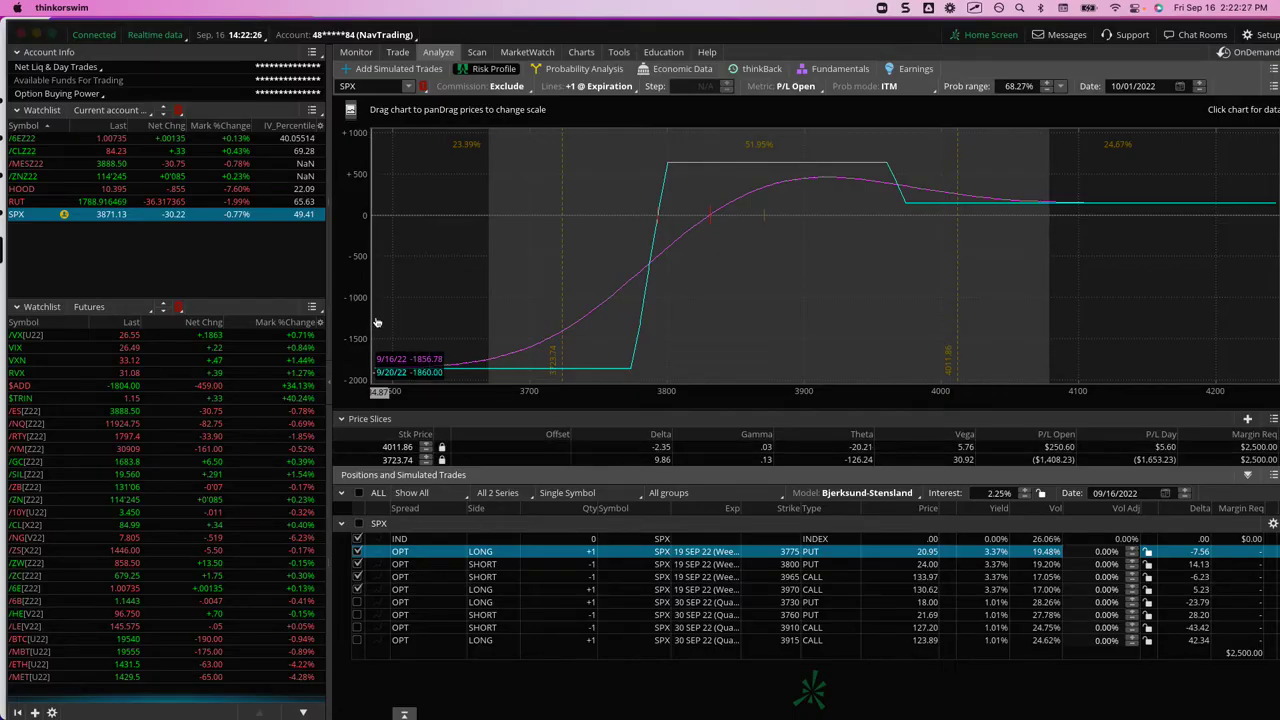
Step: Load the /CLZ22 71/72 put and 116/117 call risk profile and adjust its price range
left_click(215, 143)
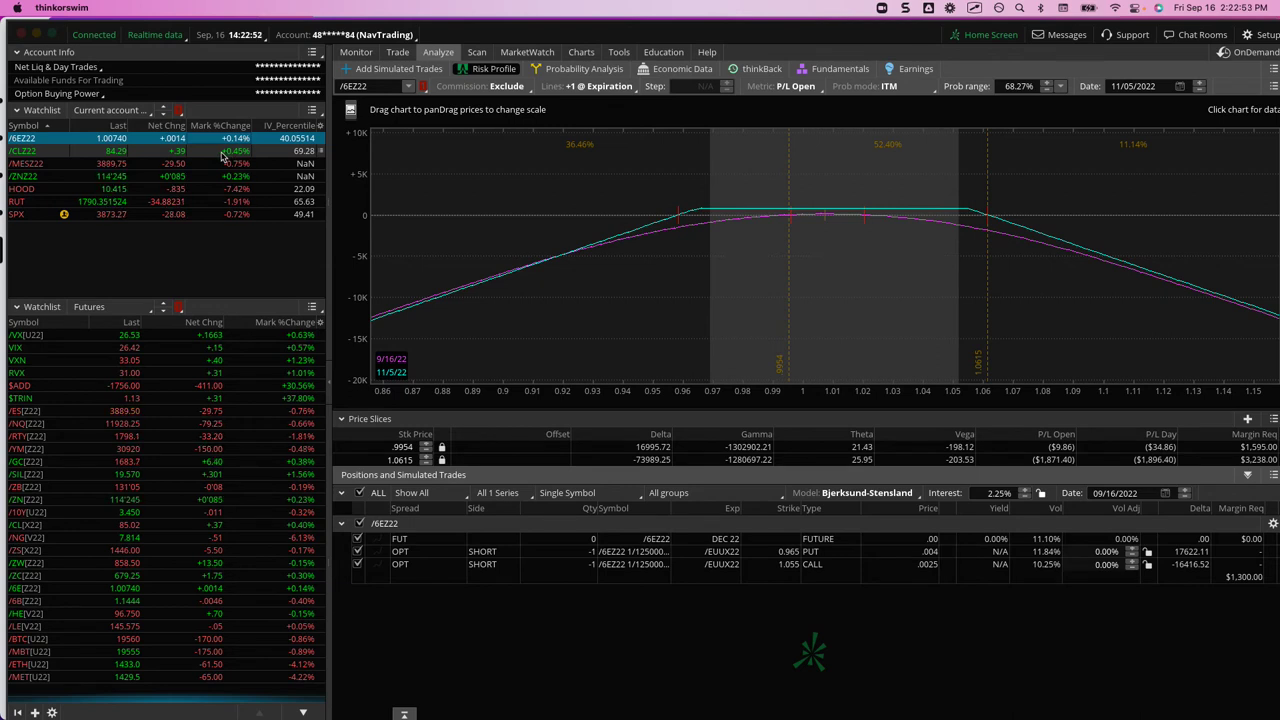
left_click(224, 154)
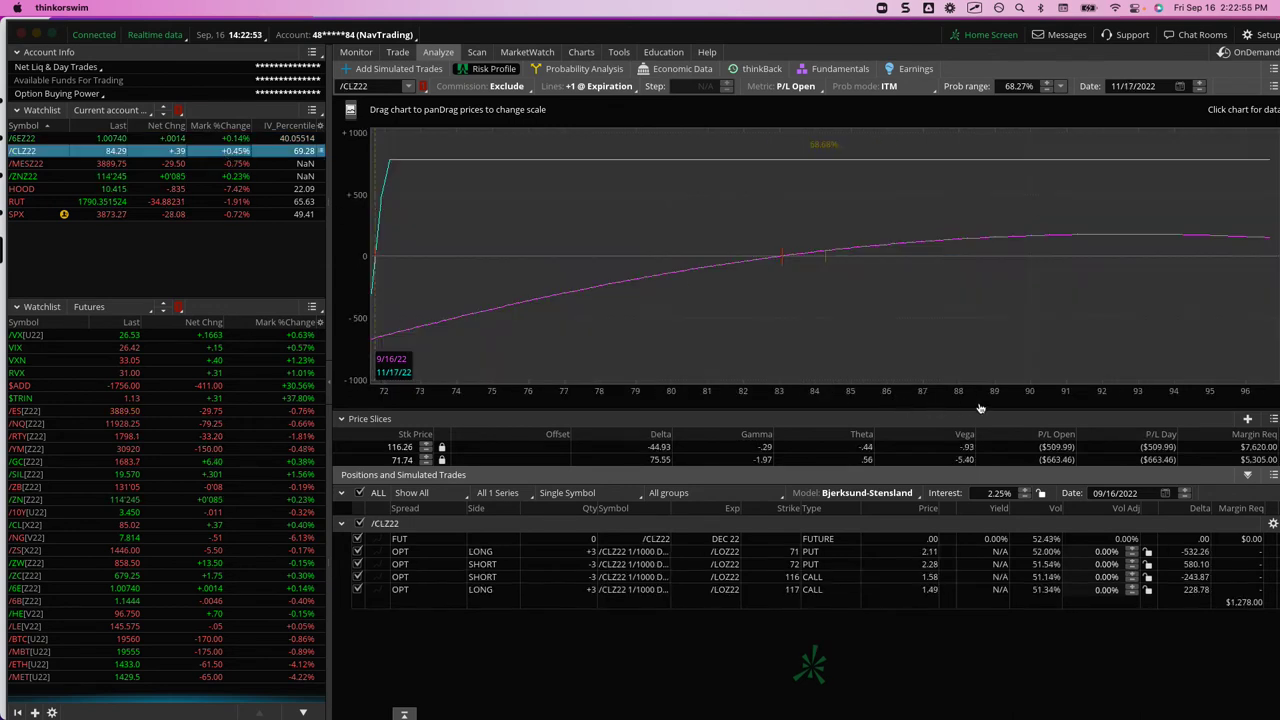
left_click_drag(969, 396, 838, 392)
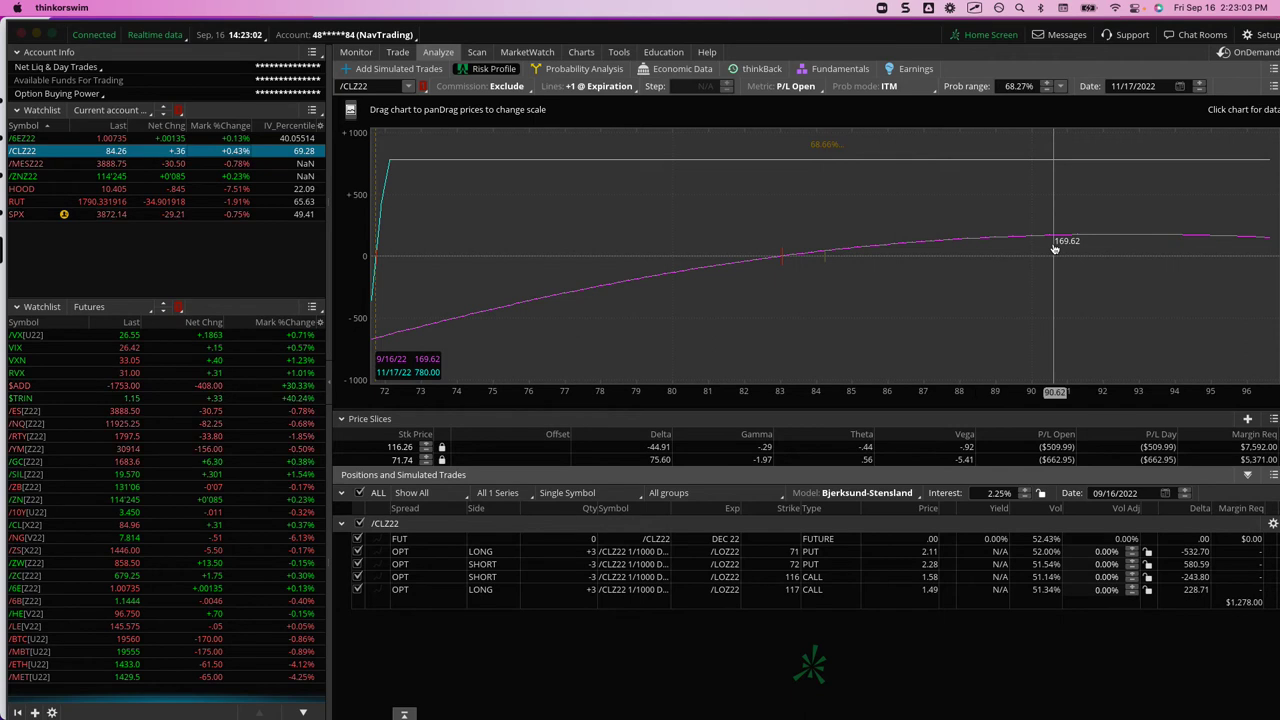
Step: Load /MESZ22 and analyze only its 3580 PUT / 4370 CALL strangle
left_click(226, 167)
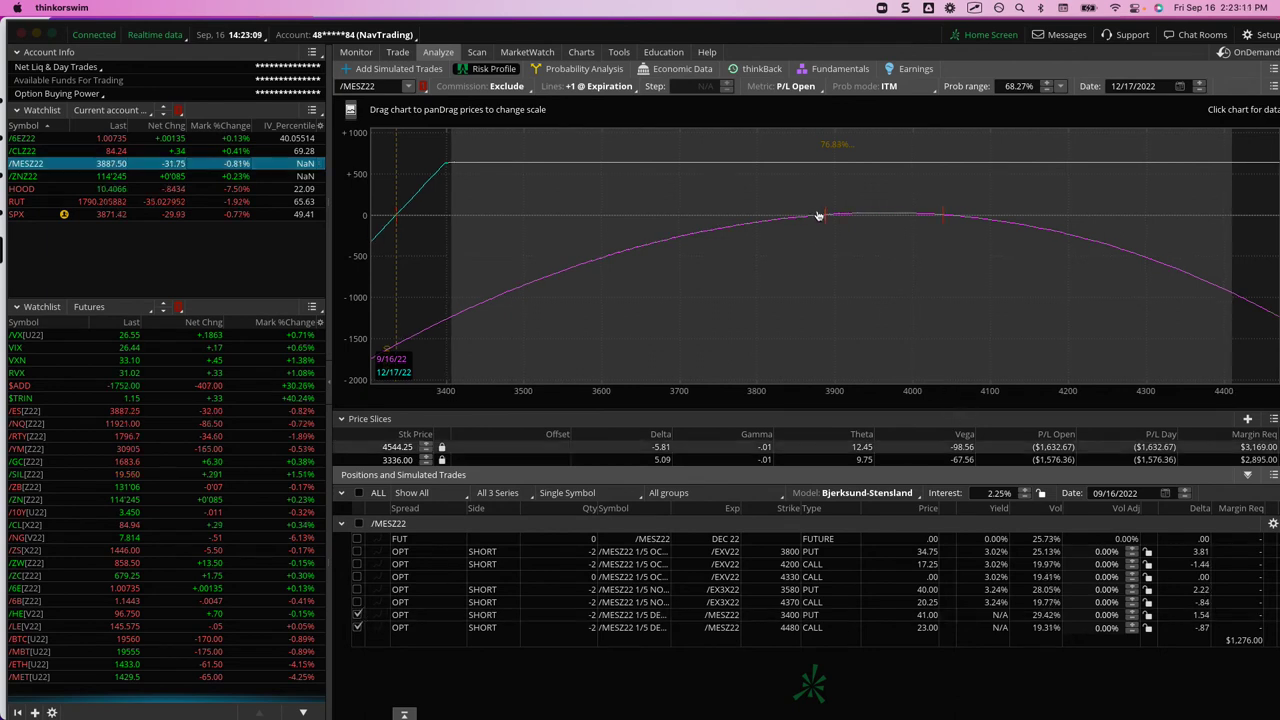
left_click(358, 615)
left_click(358, 615)
left_click(358, 602)
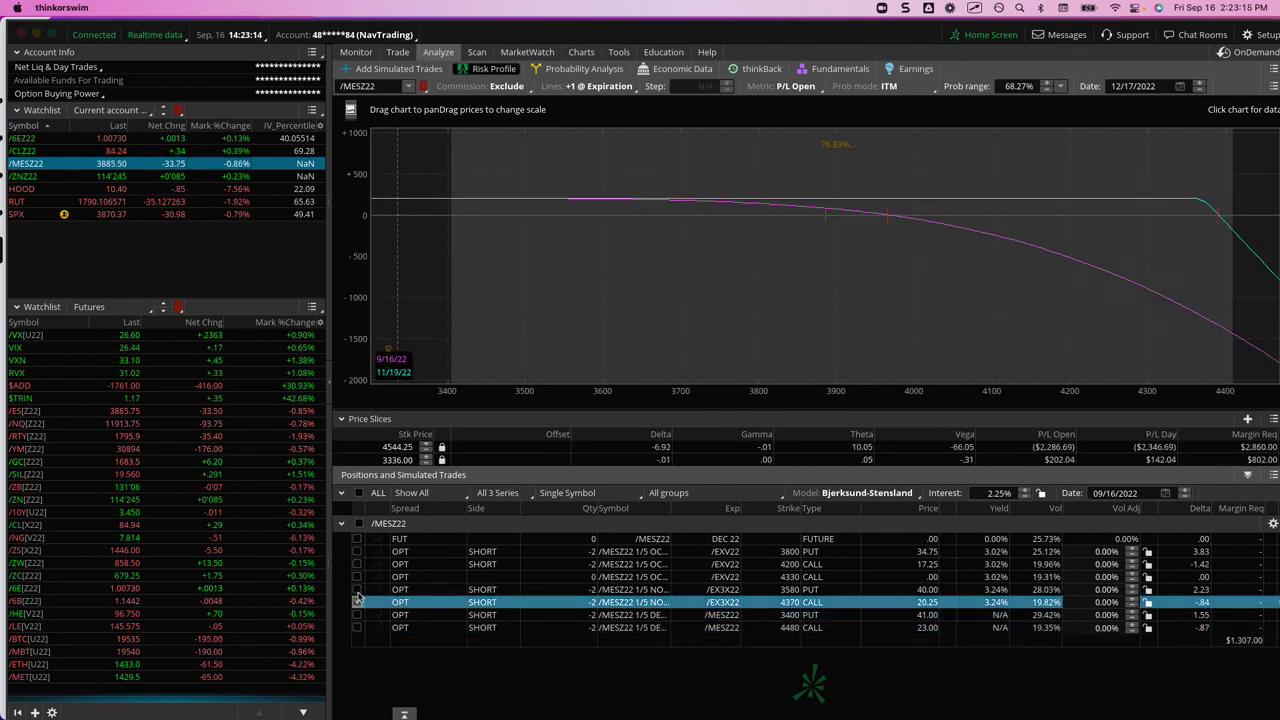
left_click(358, 589)
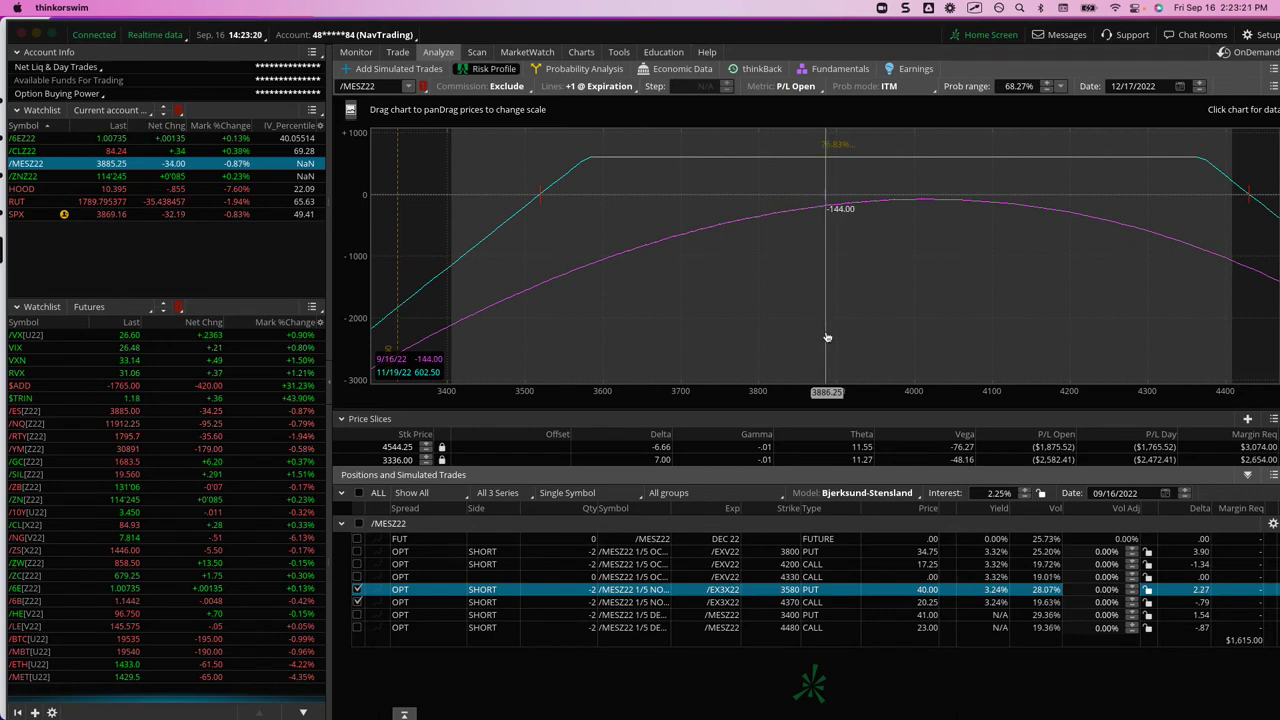
Step: Swap to the 3800 PUT / 4200 CALL strangle, read P/L at 3680.50, then load /ZNZ22
left_click(358, 602)
left_click(358, 589)
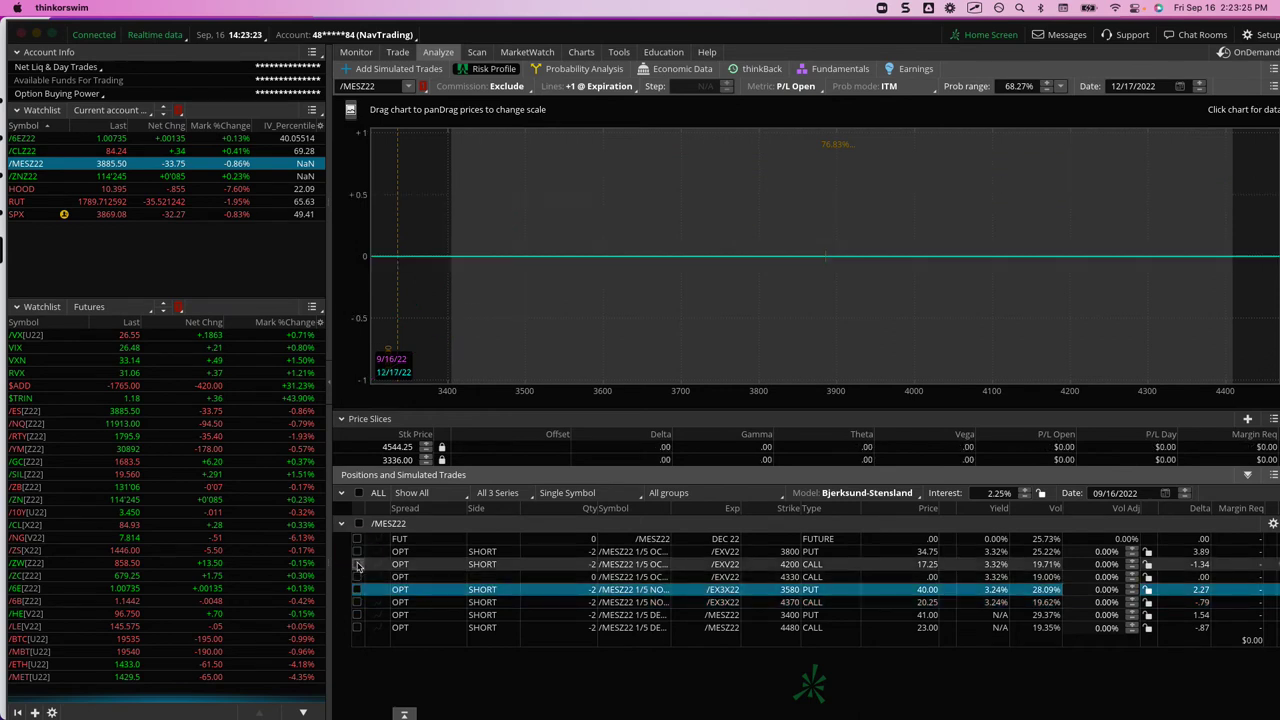
left_click(357, 551)
left_click(358, 564)
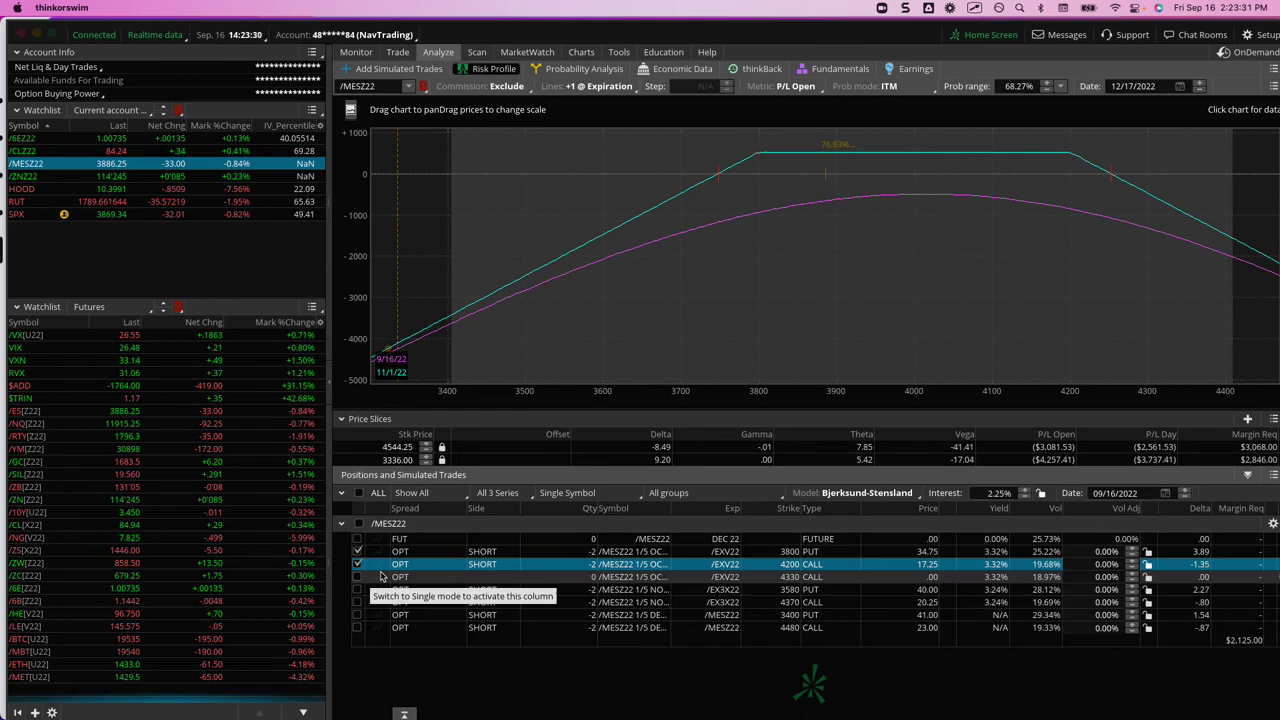
left_click(665, 320)
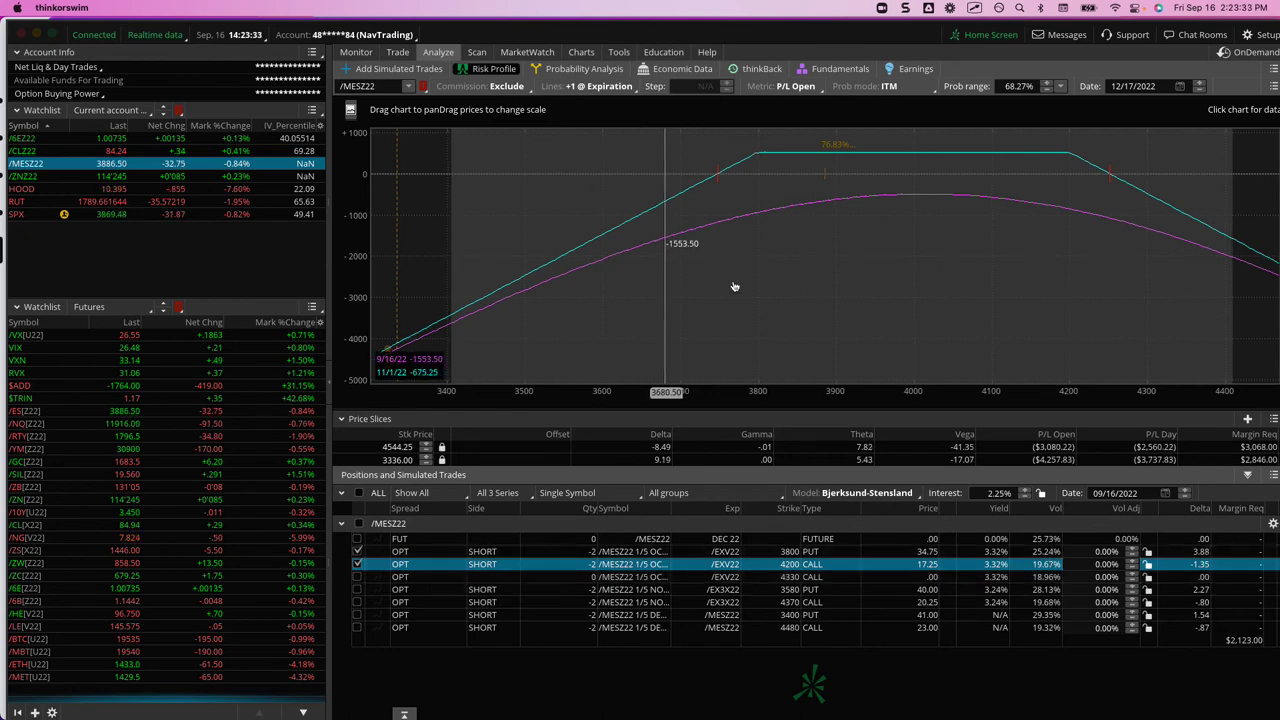
left_click(832, 184)
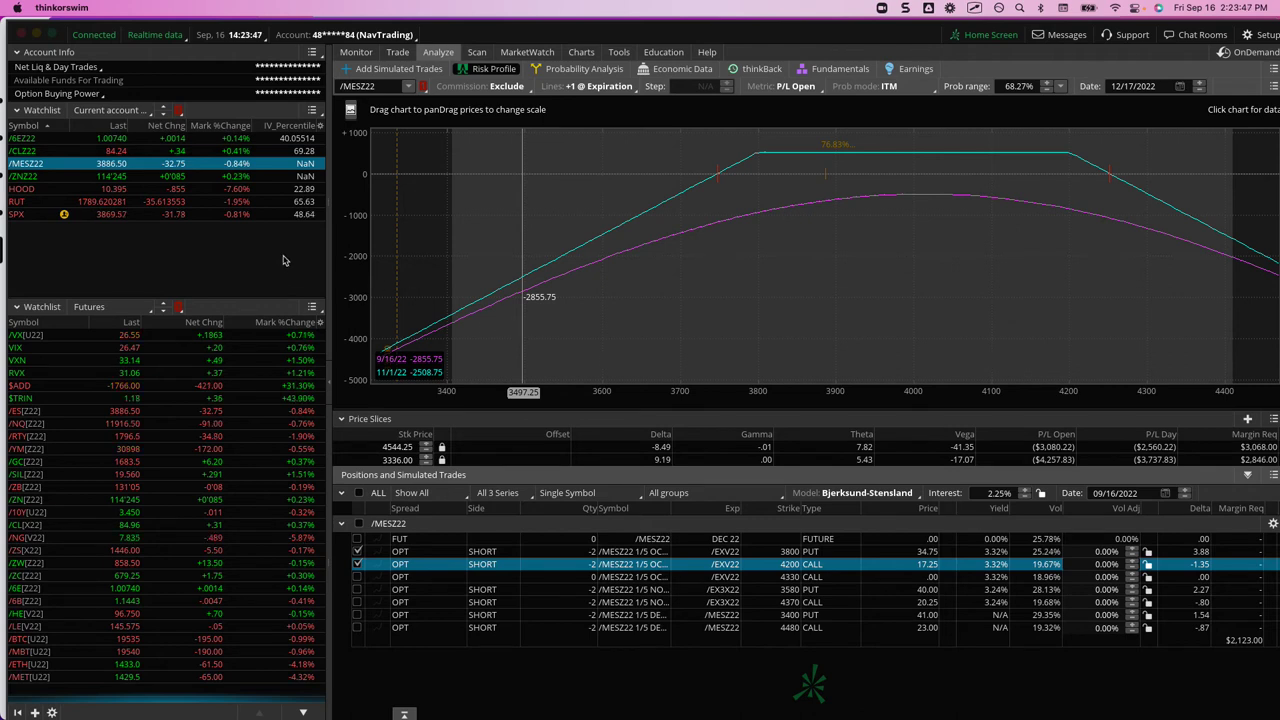
left_click(233, 180)
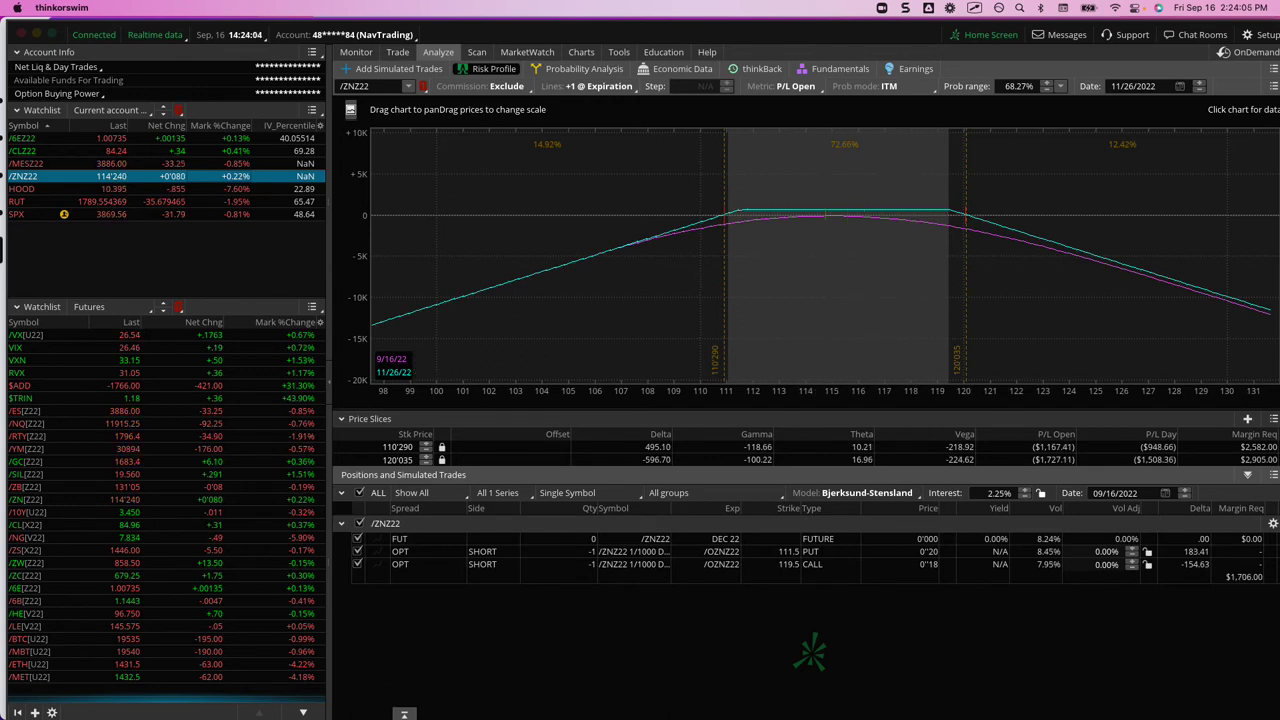
Step: Switch to a different trading account and read the P/L at a chosen UVXY price
left_click(350, 34)
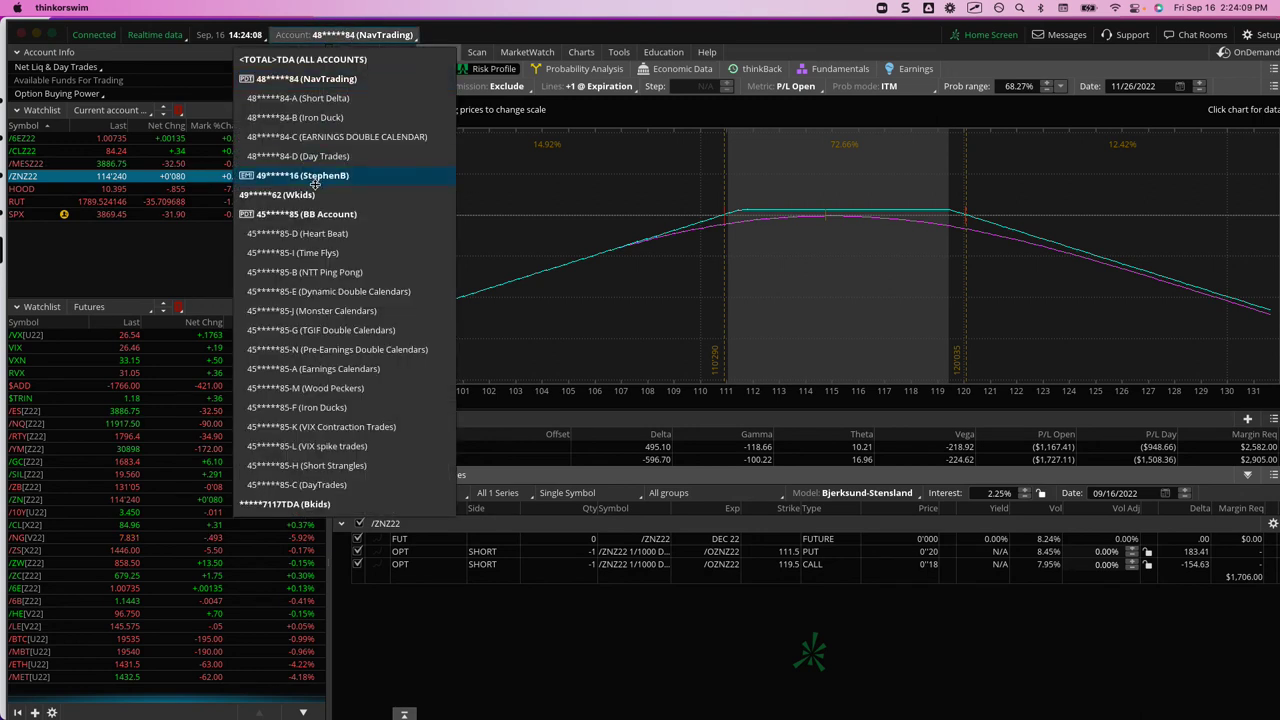
left_click(323, 215)
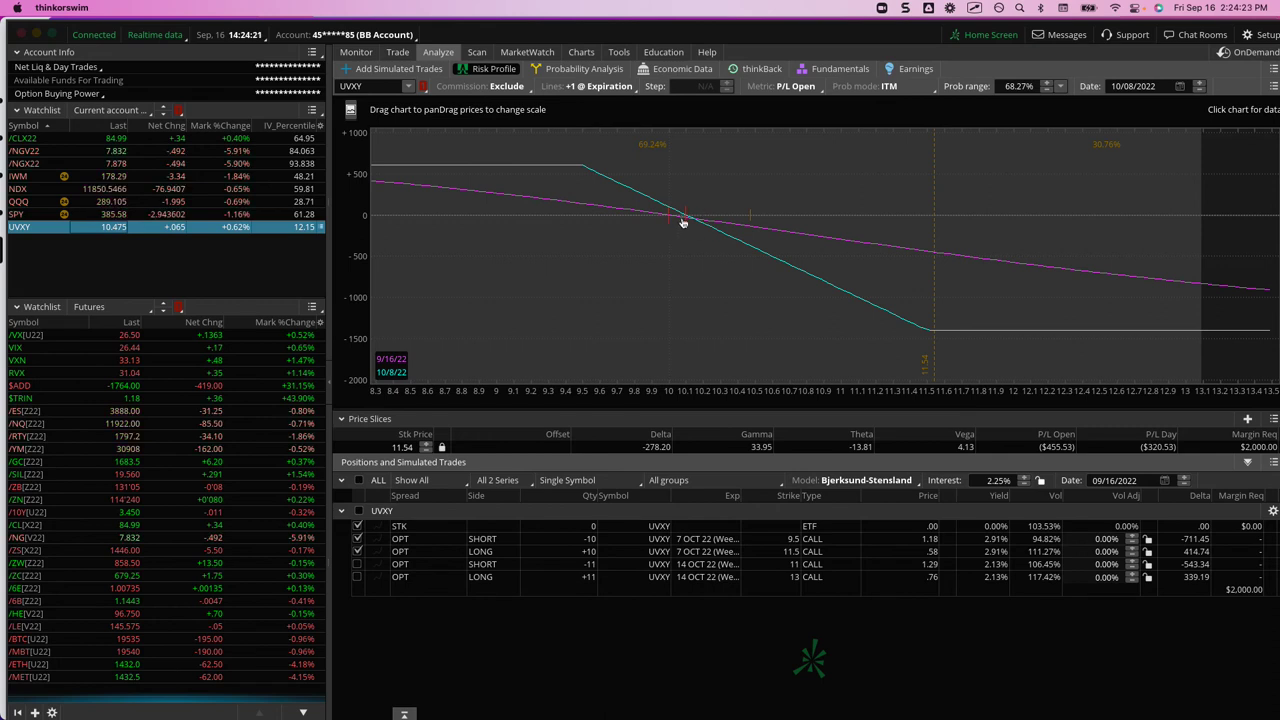
left_click(750, 246)
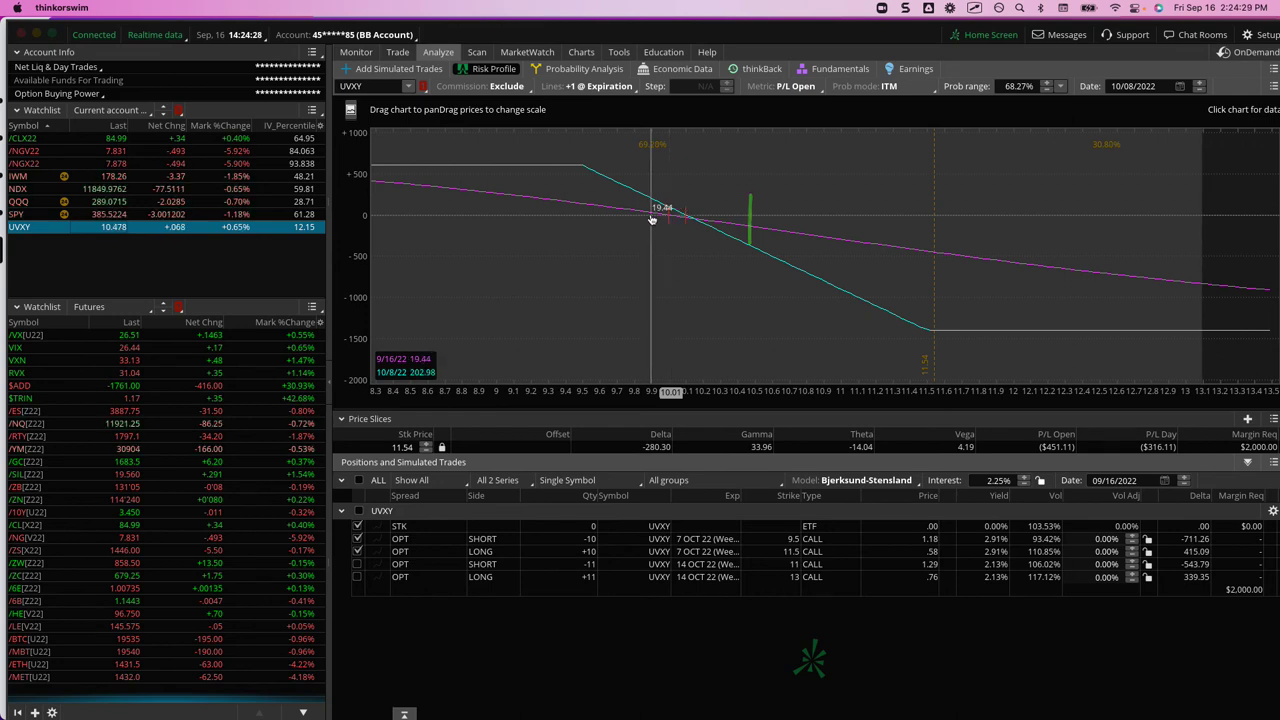
Step: Replace the 7 OCT 9.5/11.5 call legs with the 14 OCT 11/13 call legs in the risk profile
left_click(358, 539)
left_click(358, 552)
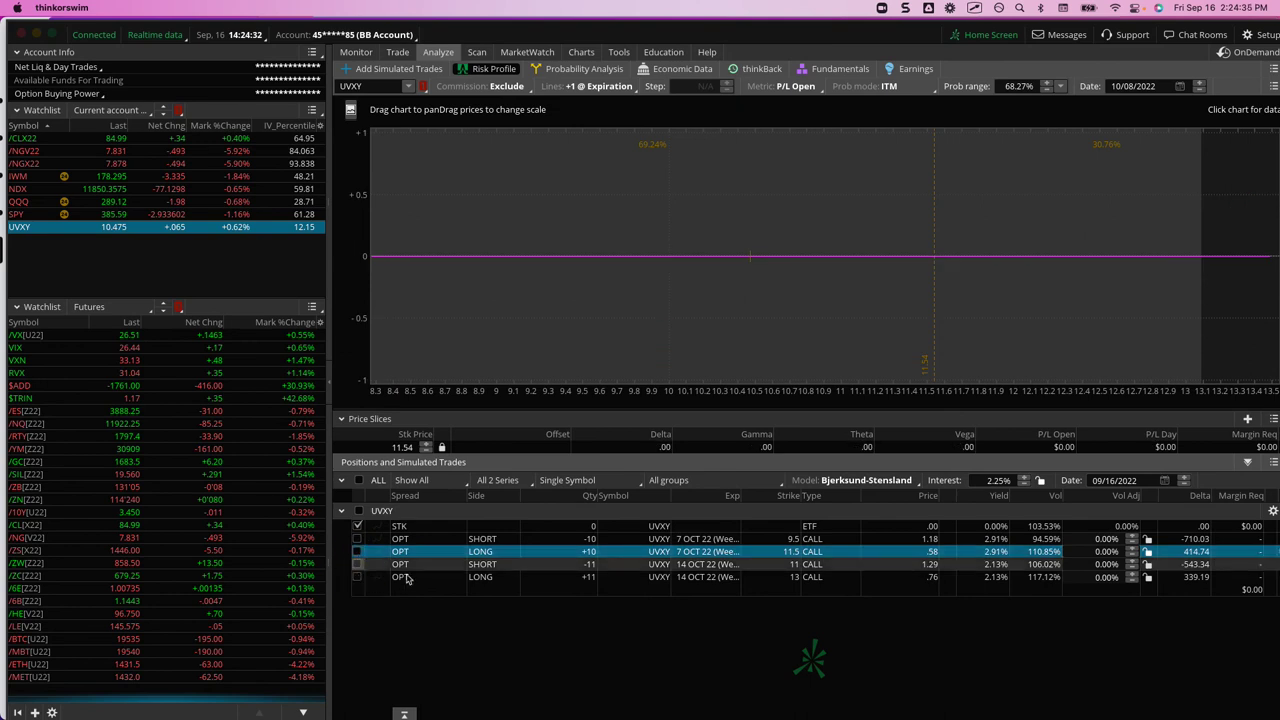
left_click(358, 564)
left_click(358, 577)
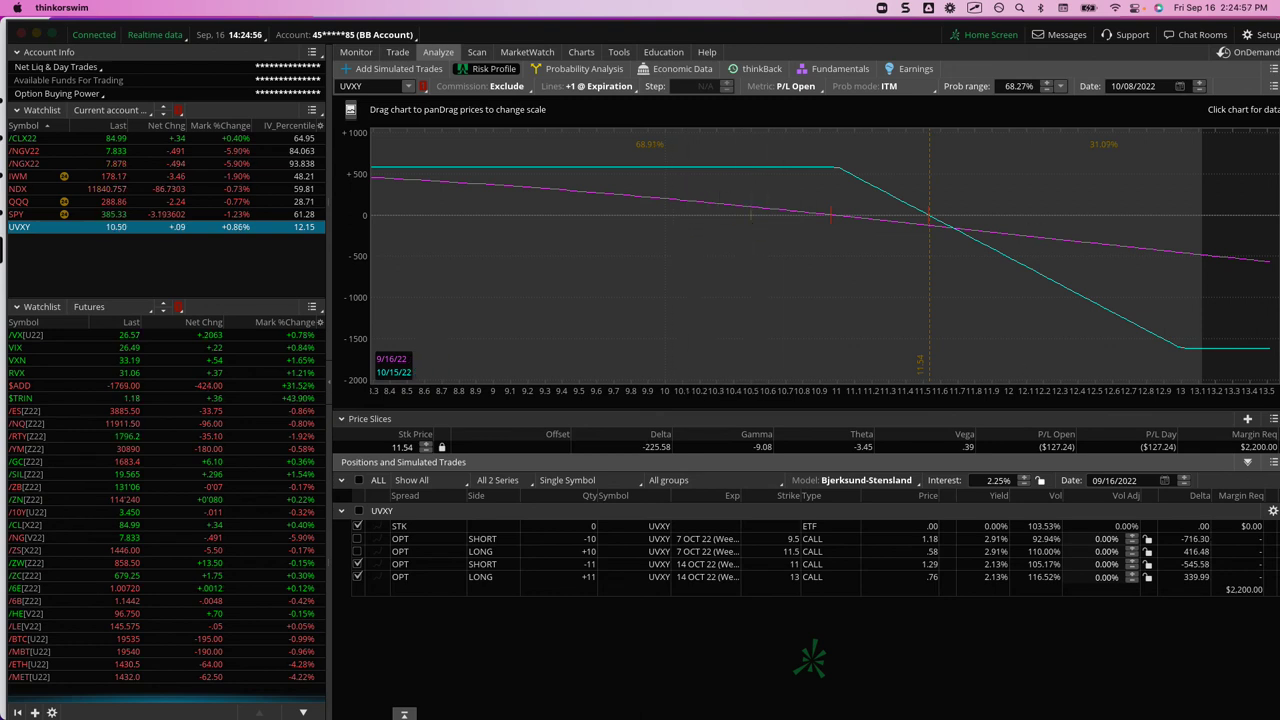
Step: Check the UVXY trade alert in Discord, then return to thinkorswim
key("super+Tab")
scroll(110, 440, "down", 4)
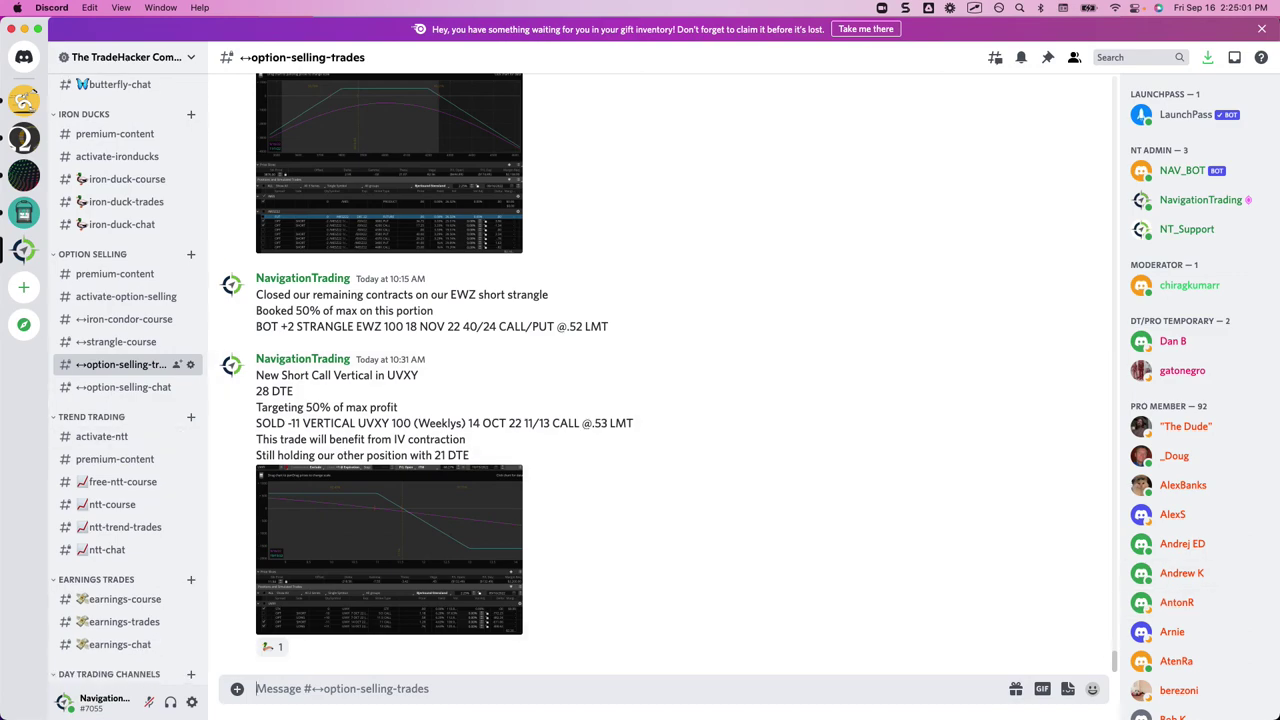
key("super+Tab")
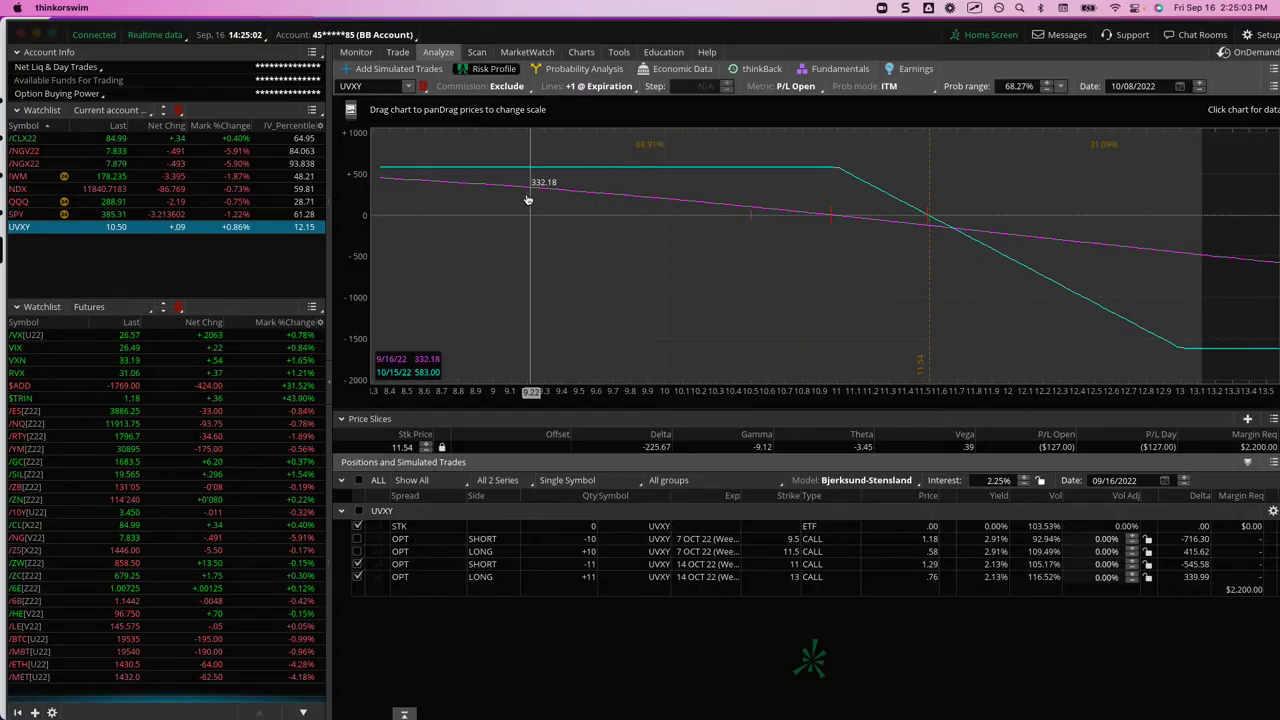
Step: Apply the Daily-NTT trend layout on the Charts page
left_click(582, 52)
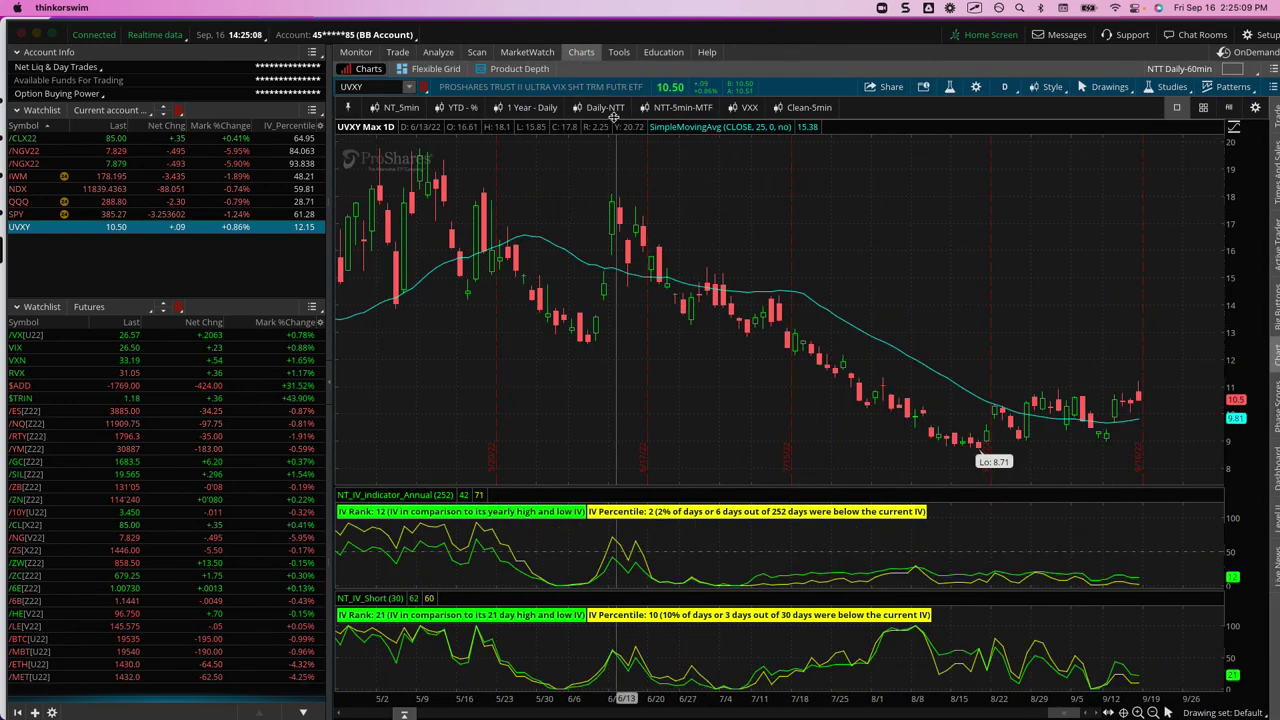
left_click(609, 107)
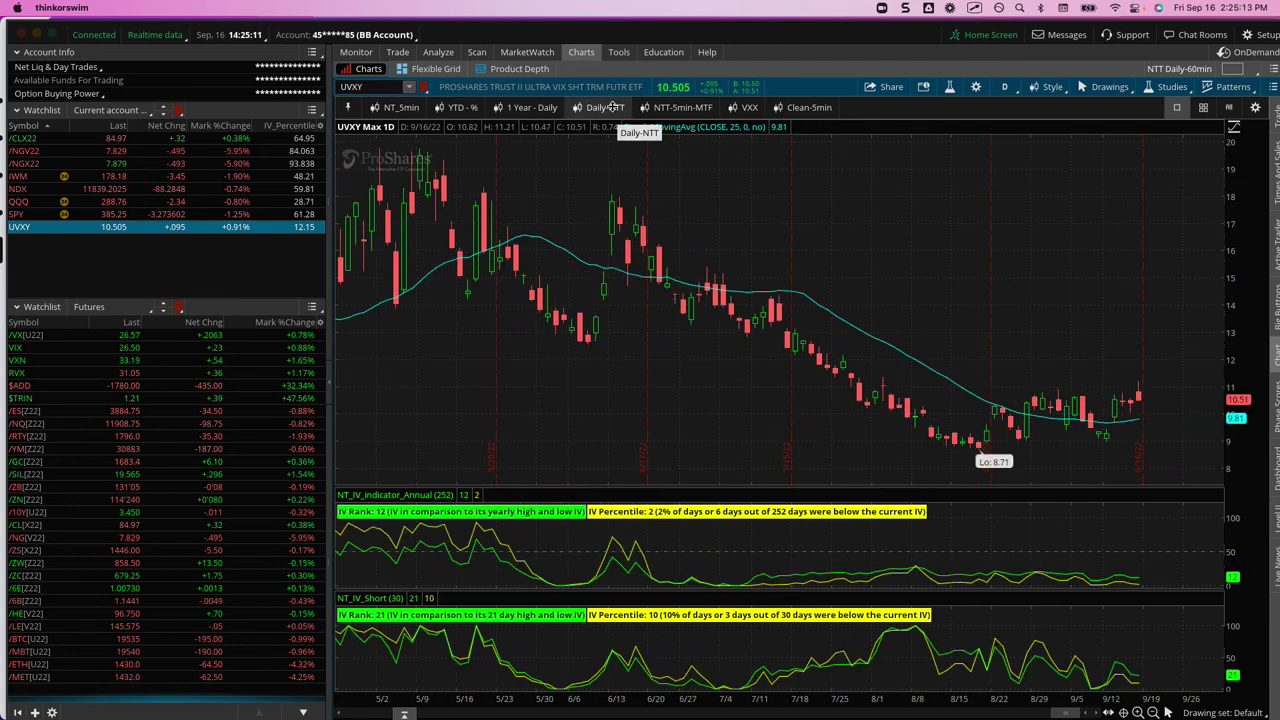
left_click(612, 107)
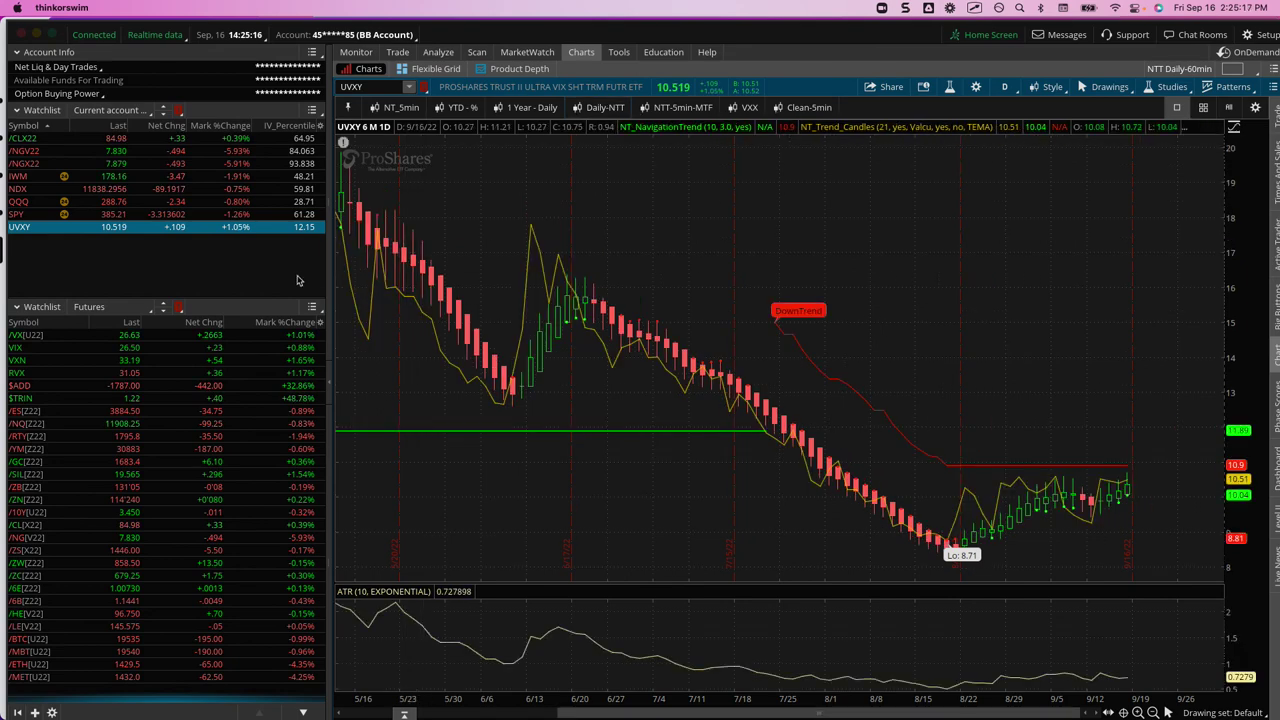
Step: Chart the /10Y yield futures and trace their rise since early September
left_click(130, 514)
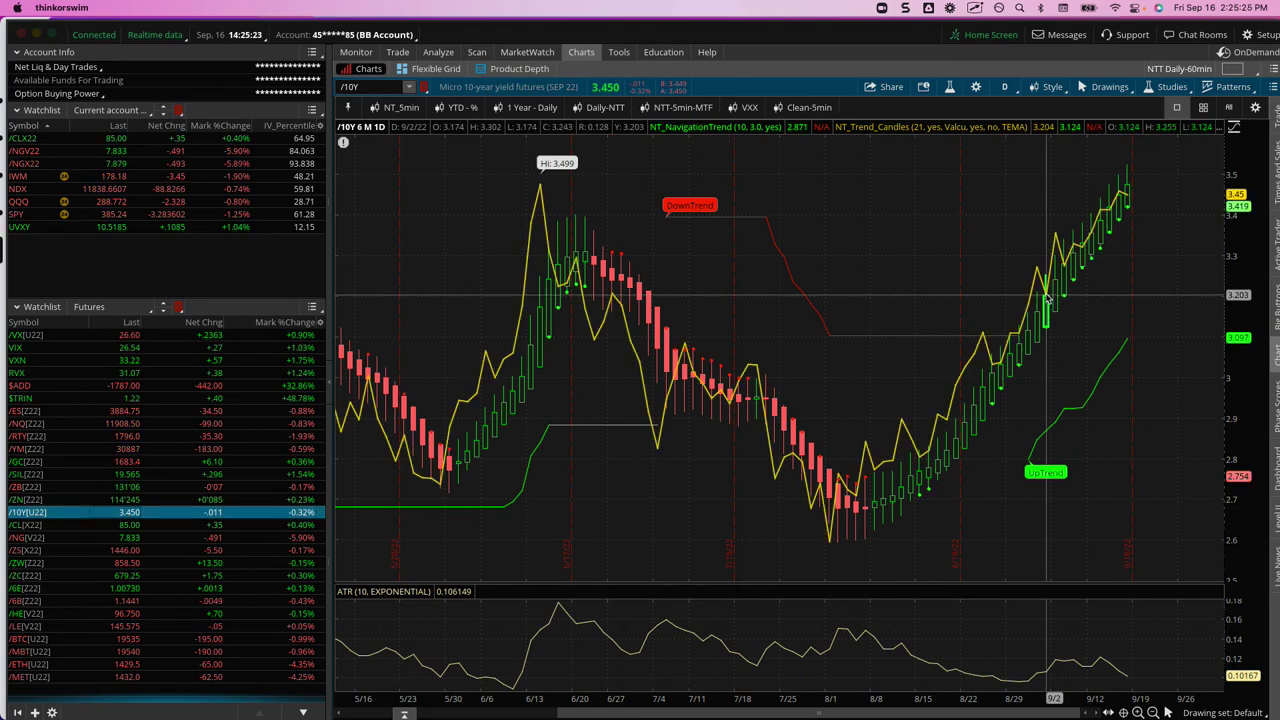
left_click(1051, 237)
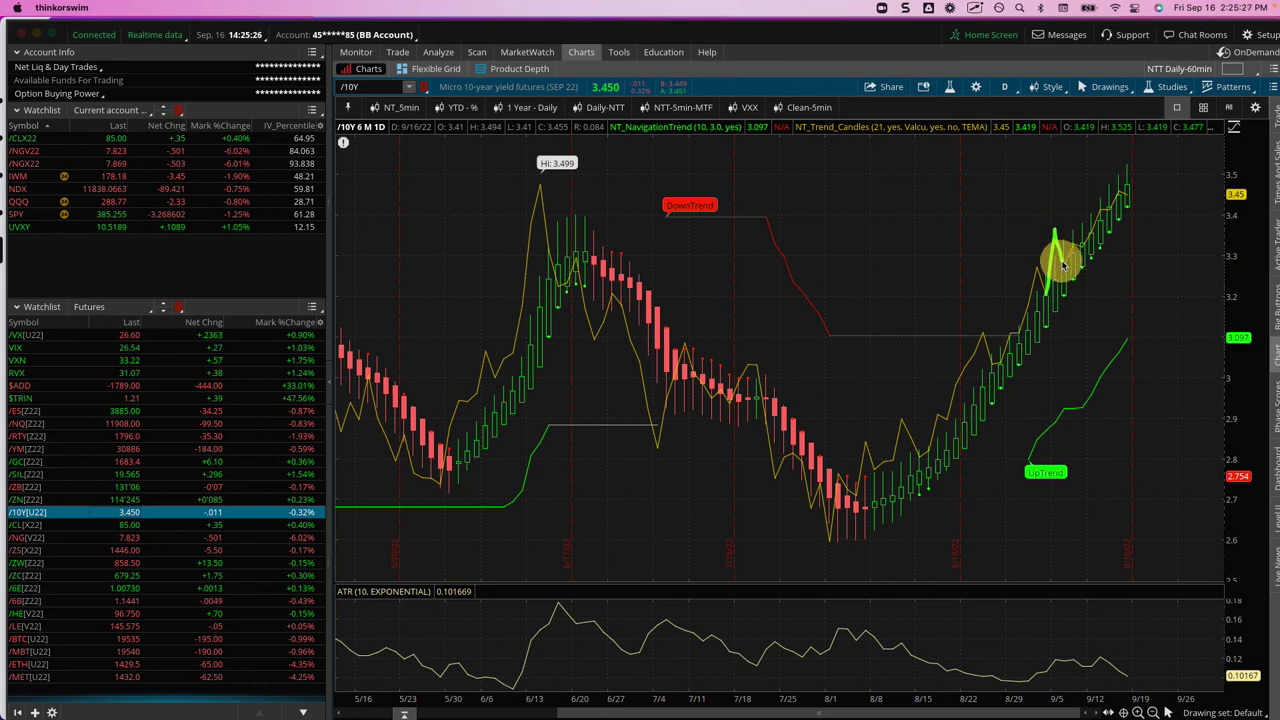
mouse_move(1064, 263)
left_mouse_down()
mouse_move(1109, 194)
mouse_move(1126, 200)
left_mouse_up()
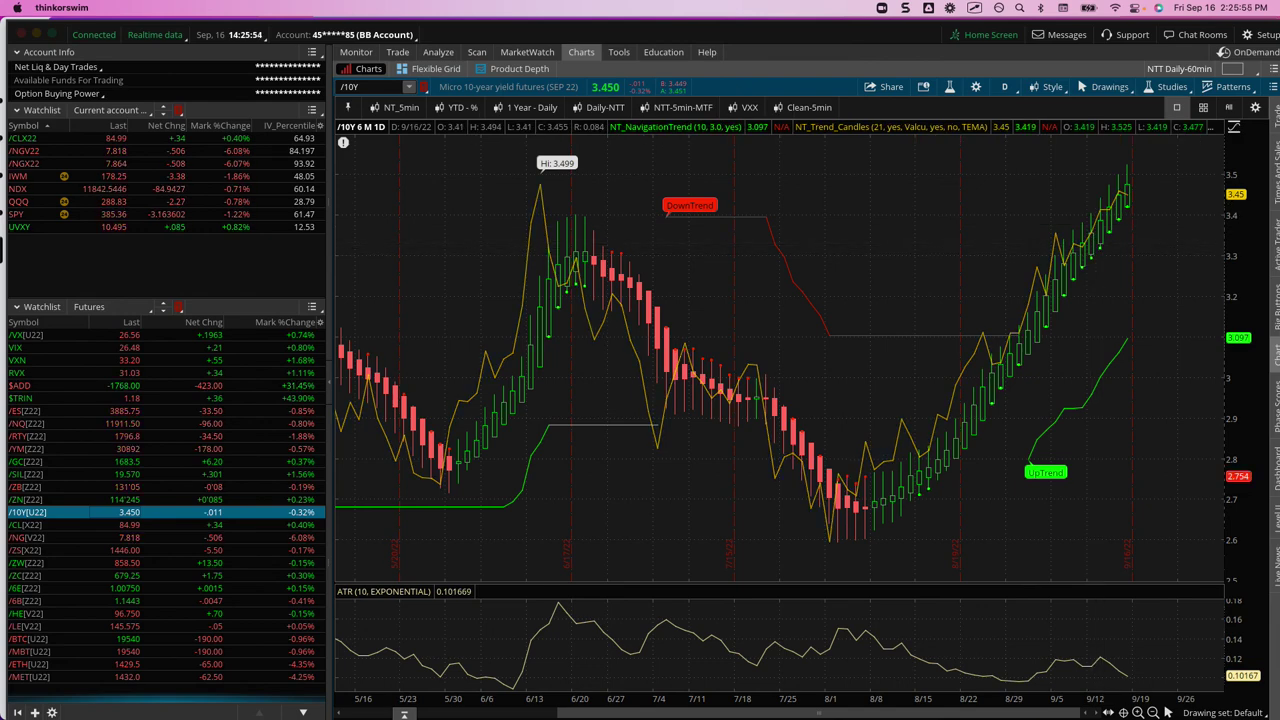
Step: Load the /MES chart and mark its recent pullback in the latest bars
left_click(373, 88)
type("/MES")
key("Return")
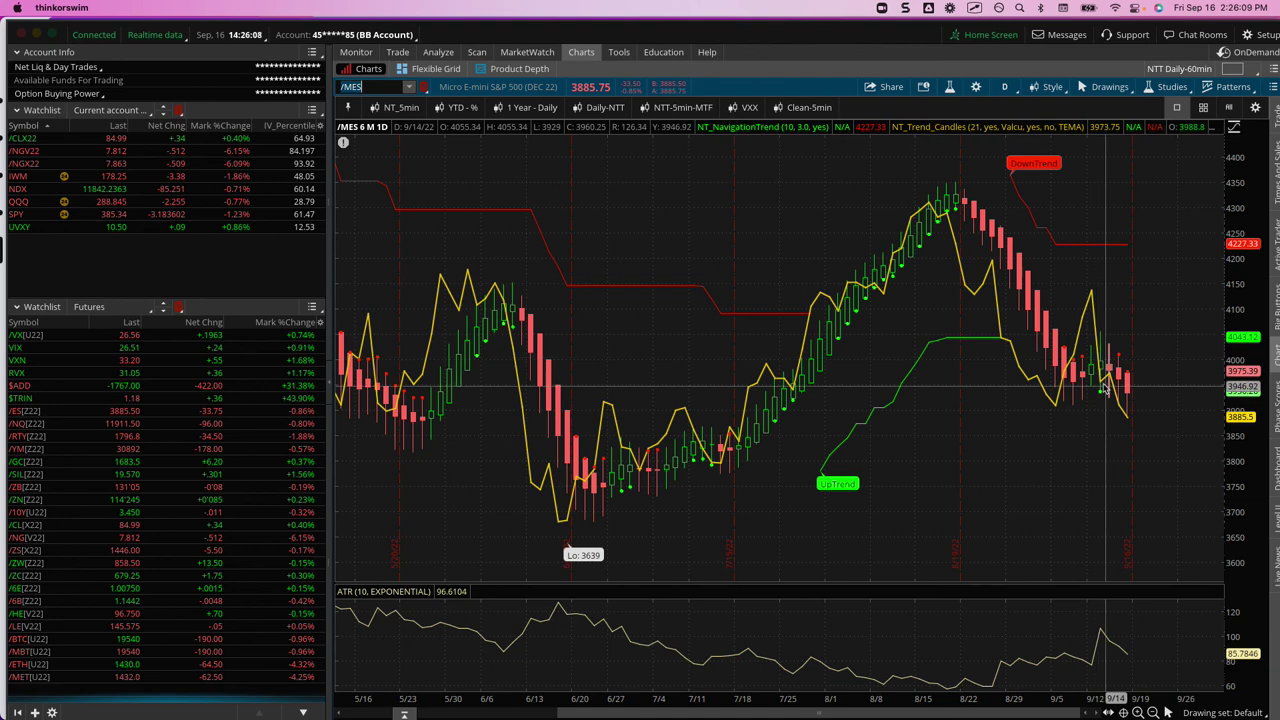
left_click(1109, 379)
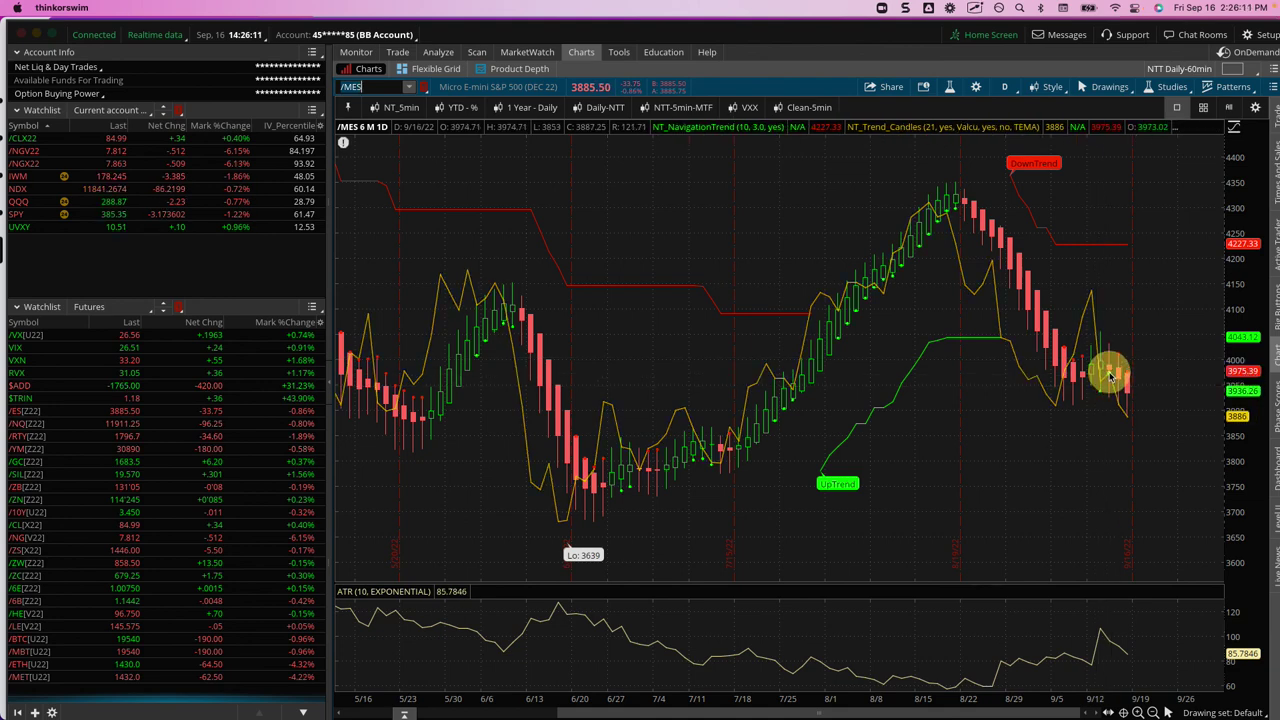
left_click_drag(1109, 379, 1127, 418)
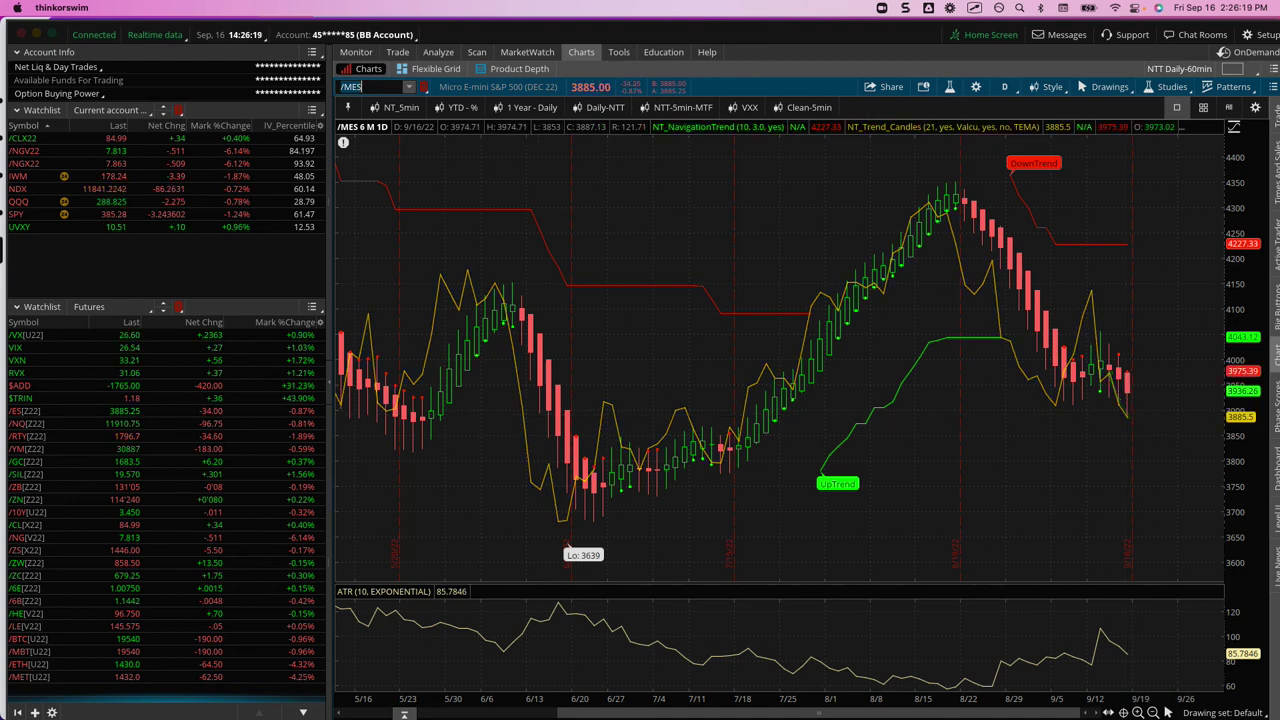
Step: Chart /ZW wheat, sketching its continued rise, then /ZC corn, marking its latest bars
left_click(124, 566)
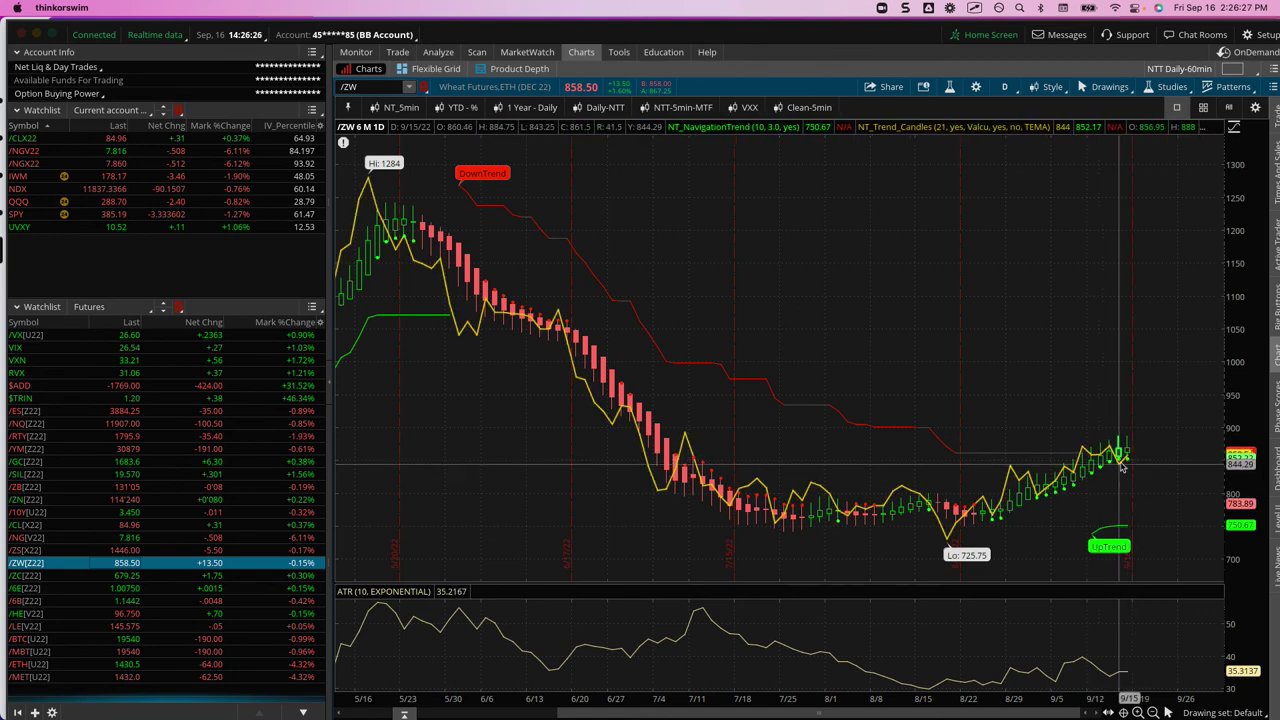
left_click_drag(1120, 462, 1143, 404)
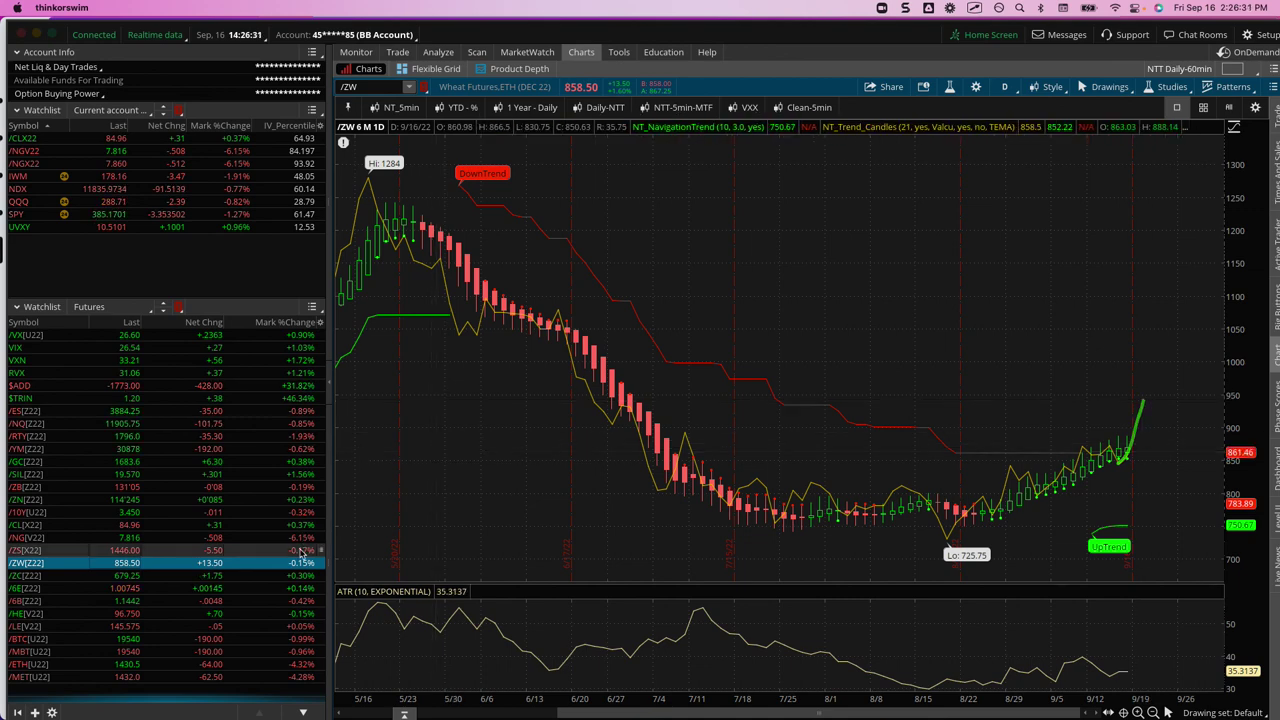
left_click(229, 576)
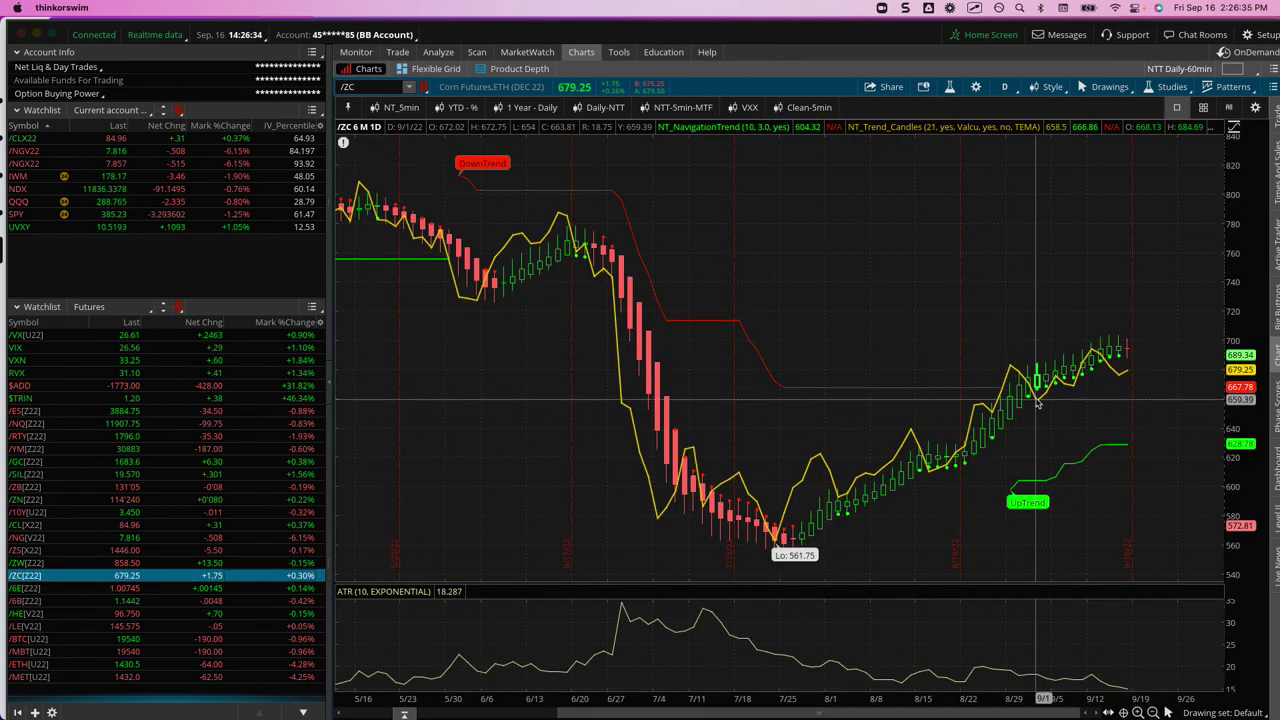
mouse_move(1038, 402)
left_mouse_down()
mouse_move(1057, 374)
mouse_move(1072, 390)
mouse_move(1088, 350)
mouse_move(1120, 375)
mouse_move(1128, 337)
mouse_move(1117, 345)
mouse_move(1124, 362)
mouse_move(1130, 340)
mouse_move(1127, 358)
left_mouse_up()
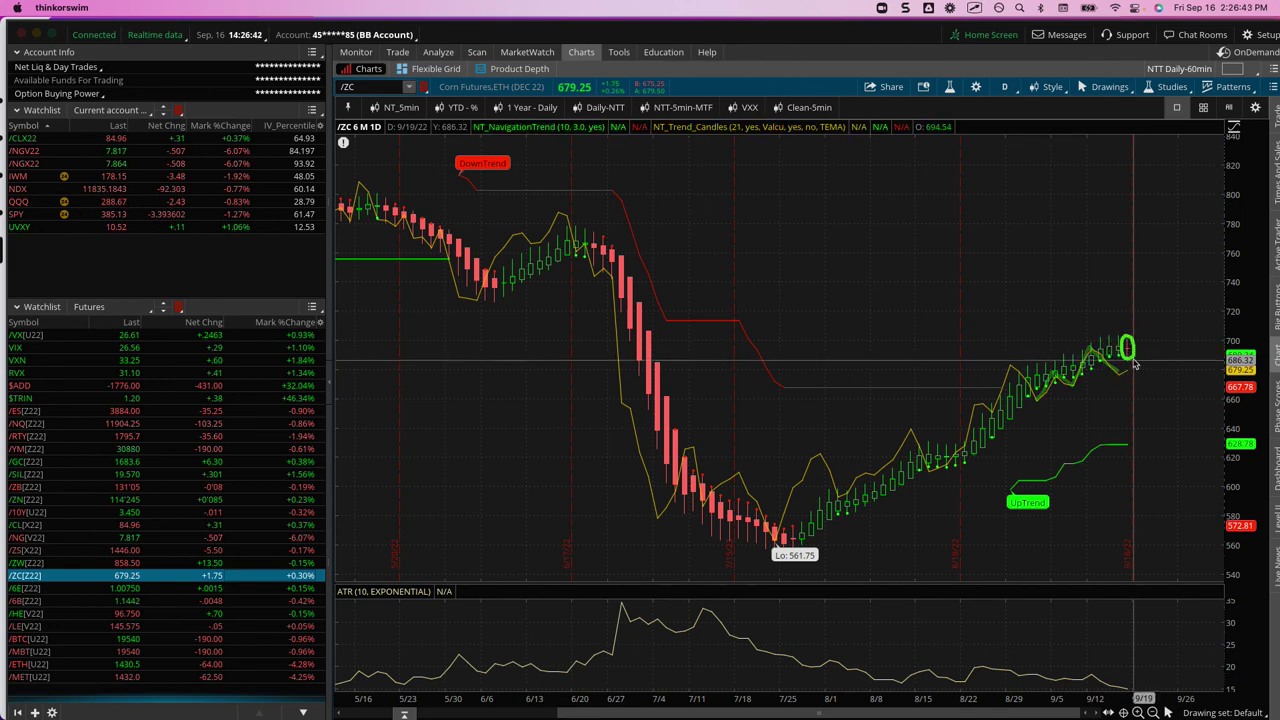